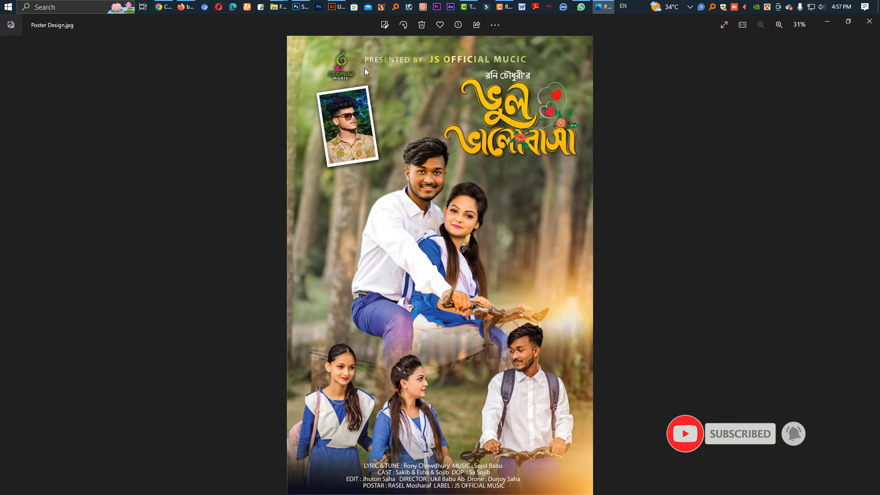
# Step: Look over the finished poster in Illustrator and the source photos IMG_6541.JPG and IMG_6544.JPG in Photoshop
pyautogui.click(339, 6)
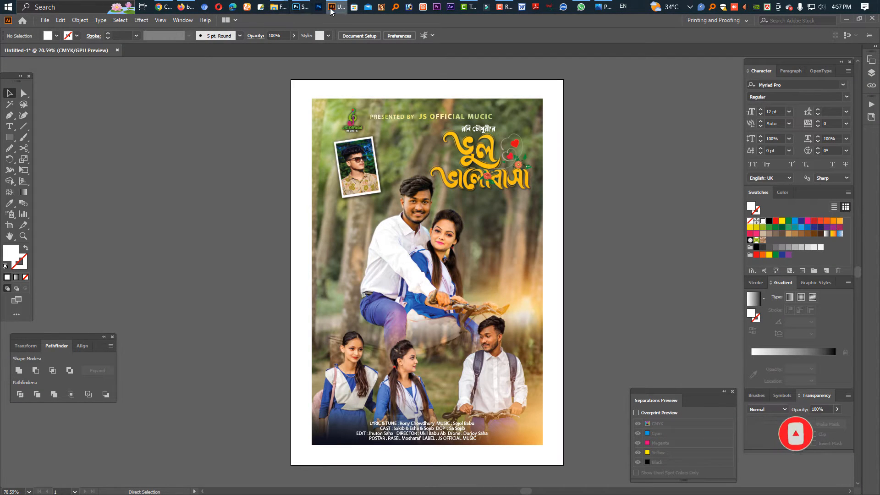
pyautogui.click(298, 8)
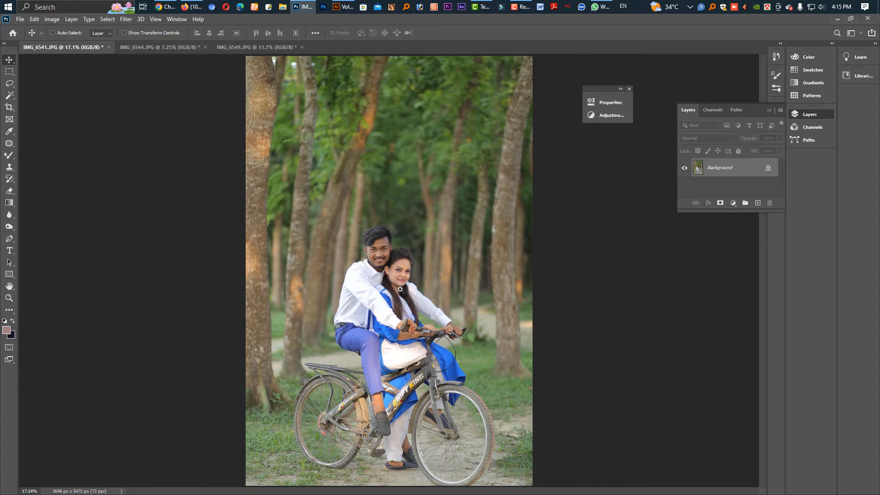
pyautogui.scroll(5, 437, 313)
pyautogui.scroll(-2, 437, 313)
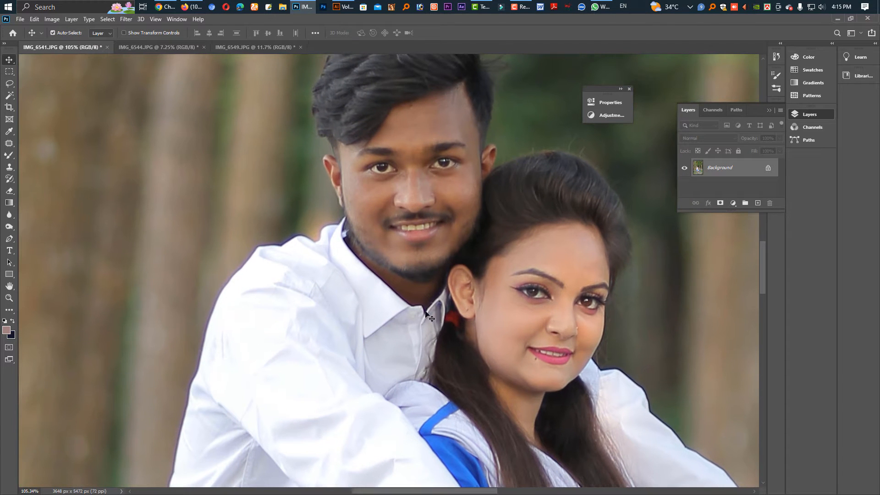
pyautogui.click(147, 49)
pyautogui.scroll(3, 455, 243)
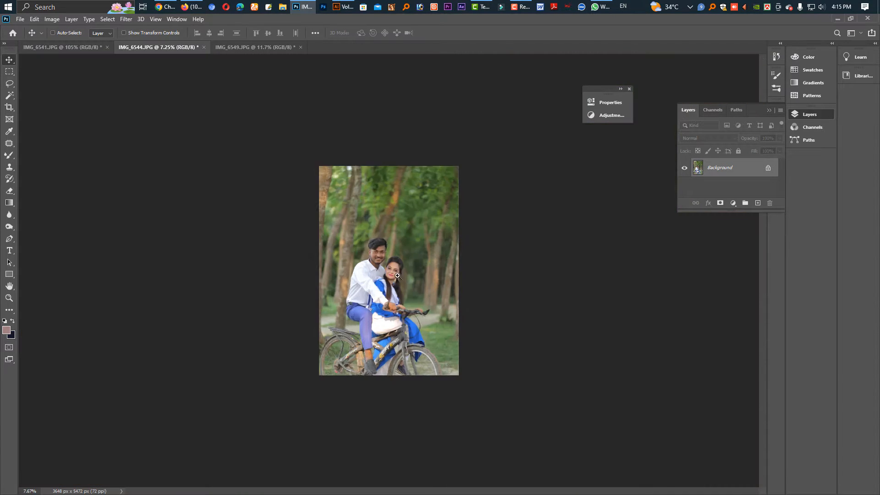
# Step: Switch to Illustrator and examine the Bengali title lettering, credits text and floral heart artwork in Volvalo basa.ai
pyautogui.click(345, 8)
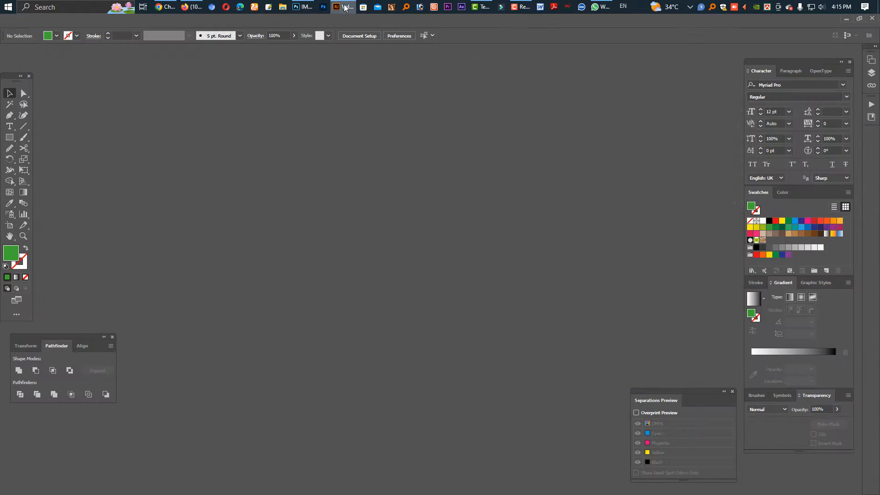
pyautogui.click(321, 274)
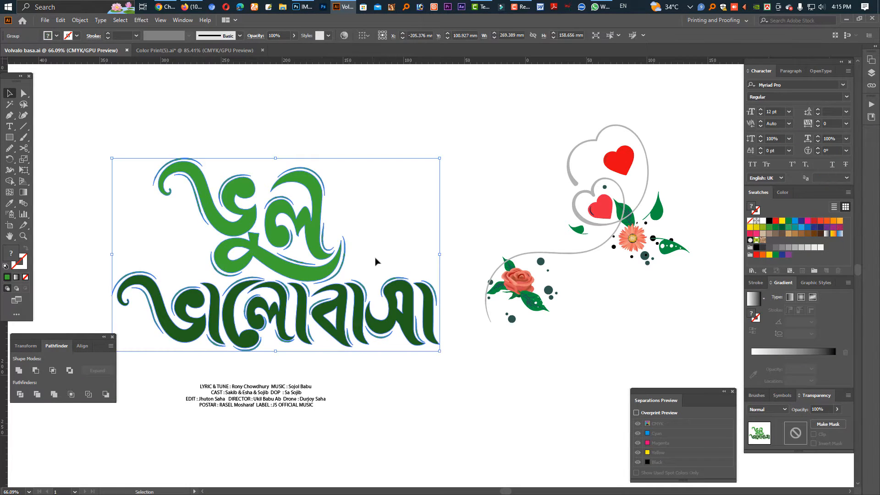
pyautogui.click(373, 260)
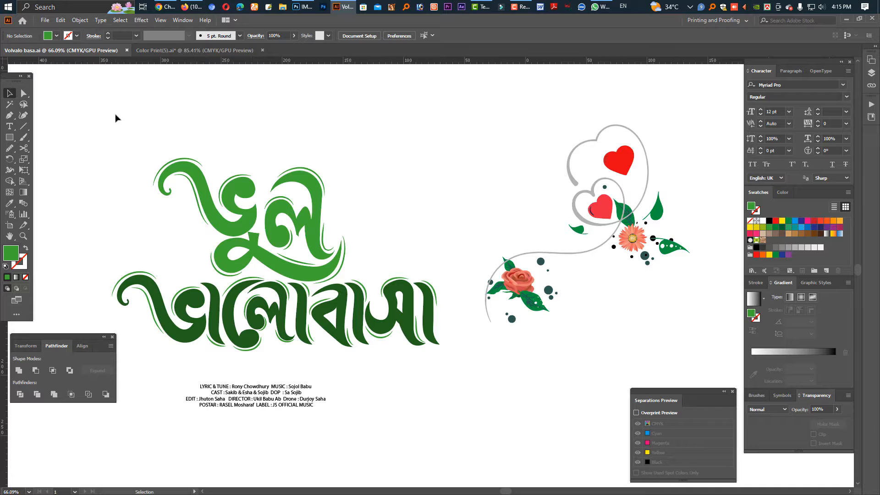
pyautogui.moveTo(70, 113); pyautogui.dragTo(103, 120)
pyautogui.click(439, 353)
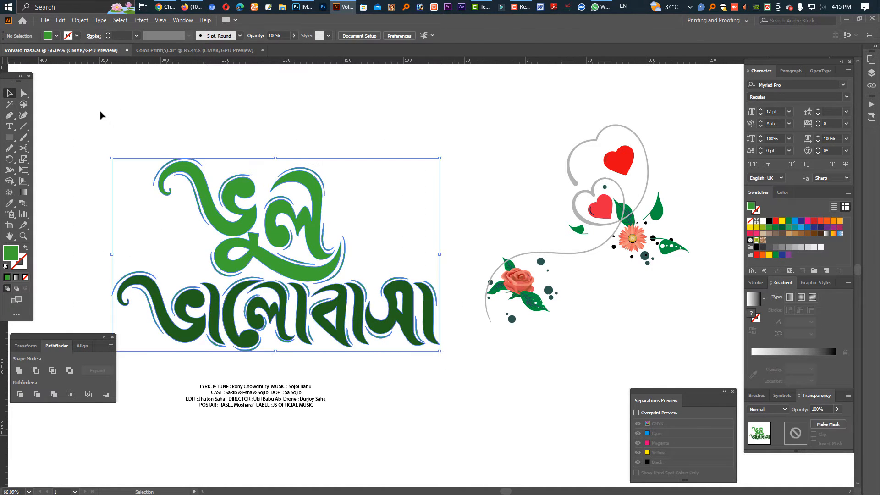
pyautogui.click(246, 147)
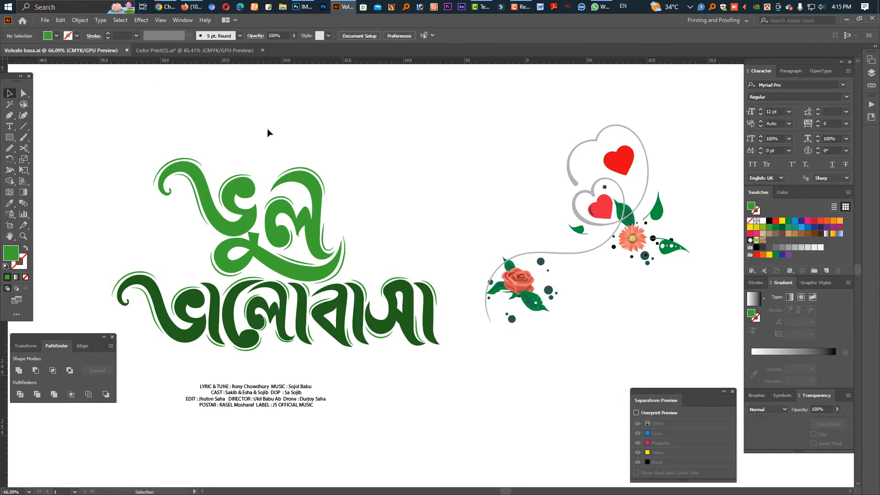
pyautogui.scroll(-2, 483, 243)
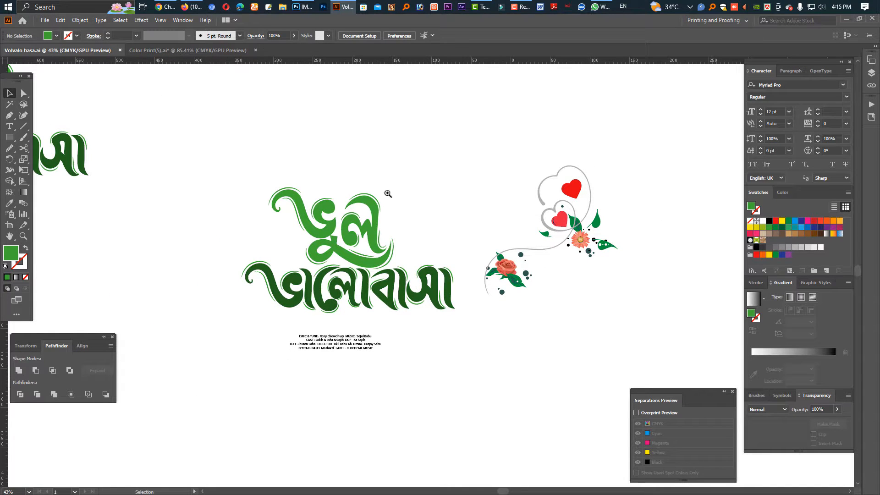
pyautogui.moveTo(394, 197); pyautogui.dragTo(560, 203)
pyautogui.moveTo(408, 192); pyautogui.dragTo(246, 174)
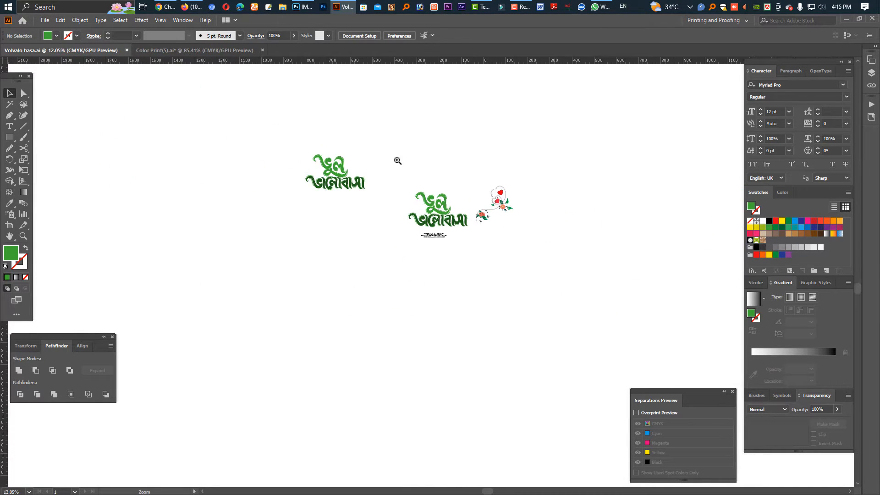
# Step: Switch to Photoshop and review the couple-on-bicycle photos IMG_6544.JPG and IMG_6541.JPG
pyautogui.click(302, 6)
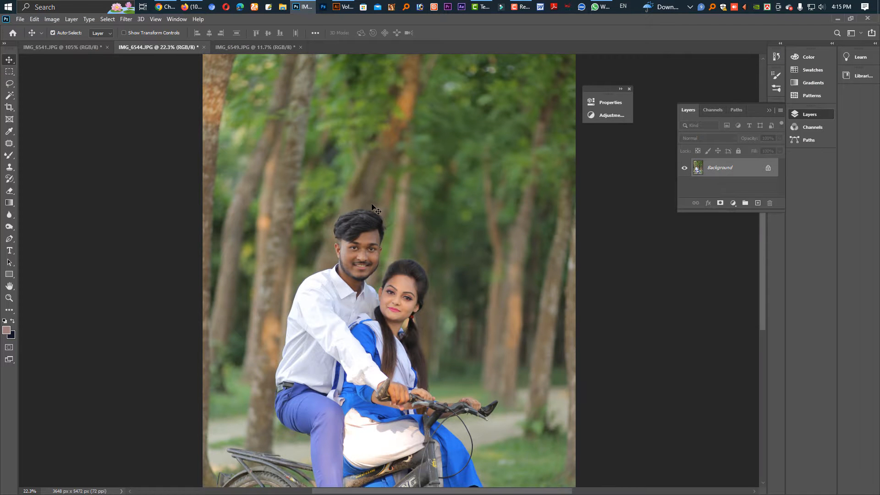
pyautogui.moveTo(431, 296); pyautogui.dragTo(398, 294)
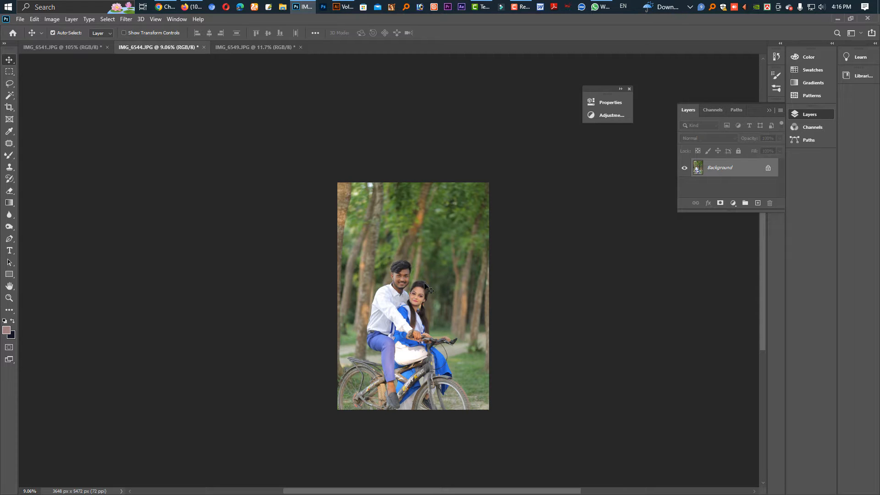
pyautogui.click(247, 50)
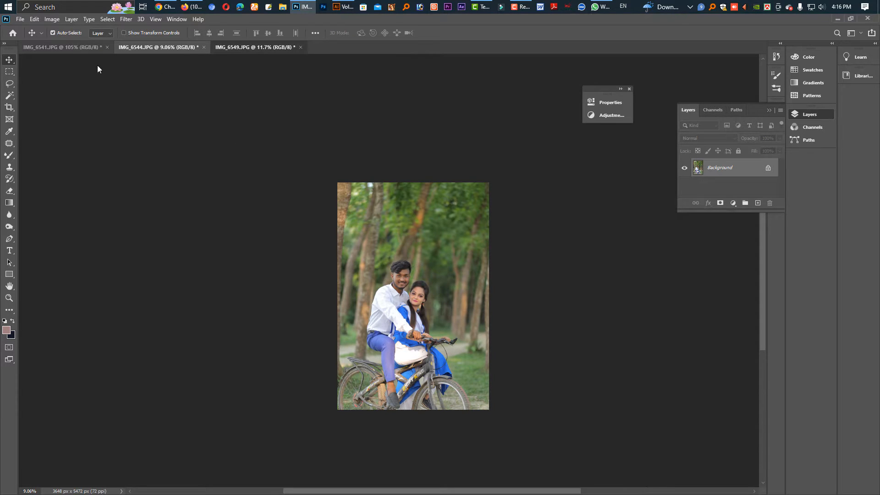
pyautogui.click(73, 47)
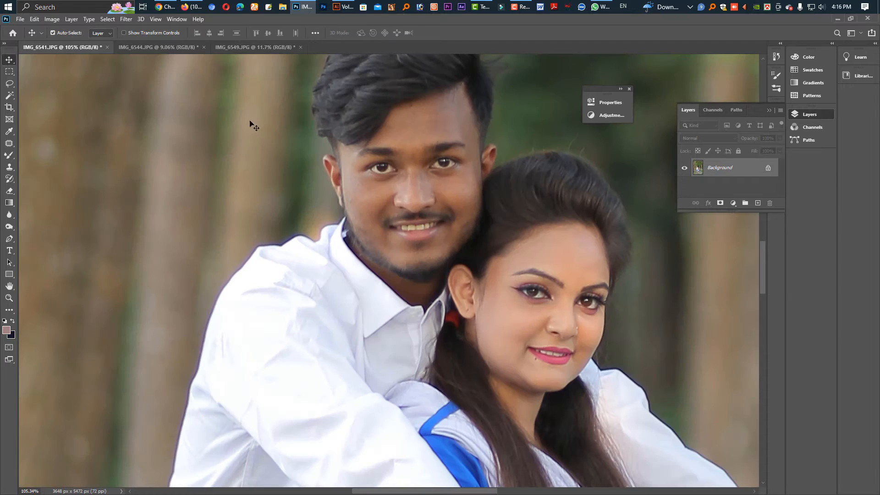
pyautogui.hotkey('ctrl', '0')
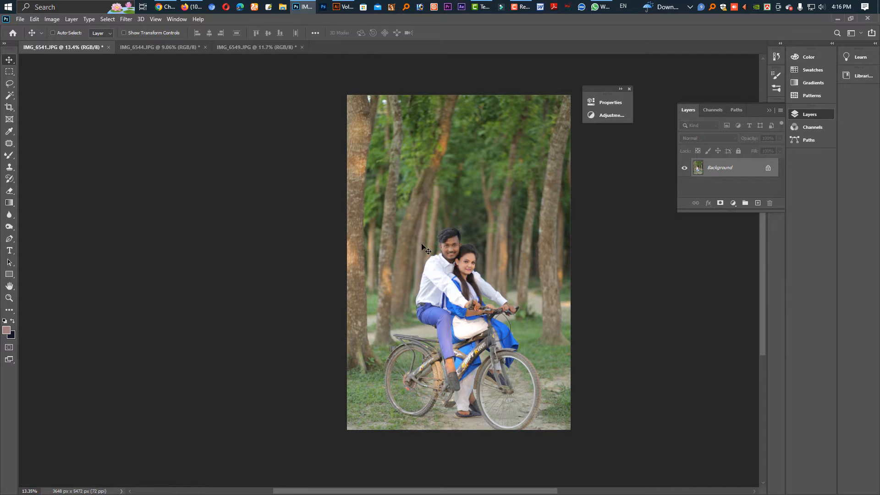
# Step: Create a new RGB document 7 inches wide and 10.5 inches high at 300 pixels/inch with a white background
pyautogui.hotkey('ctrl', 'n')
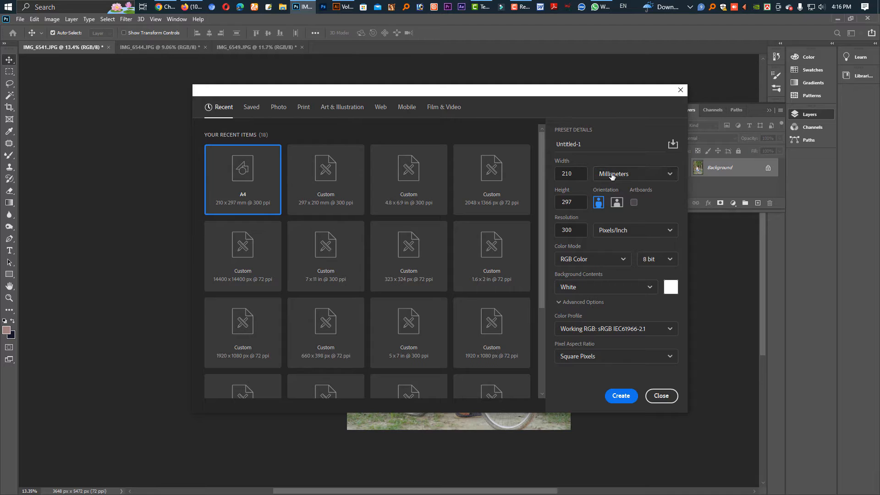
pyautogui.click(617, 175)
pyautogui.click(608, 209)
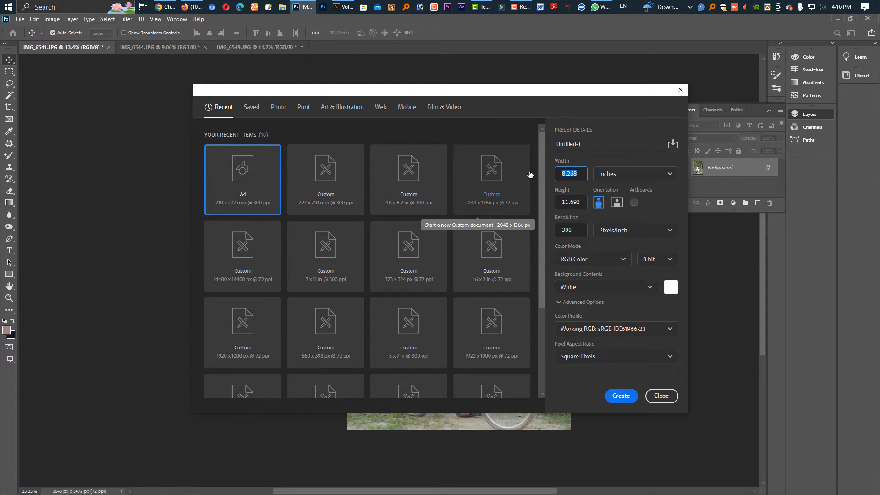
pyautogui.write('7')
pyautogui.press('Tab')
pyautogui.write('10')
pyautogui.click(621, 396)
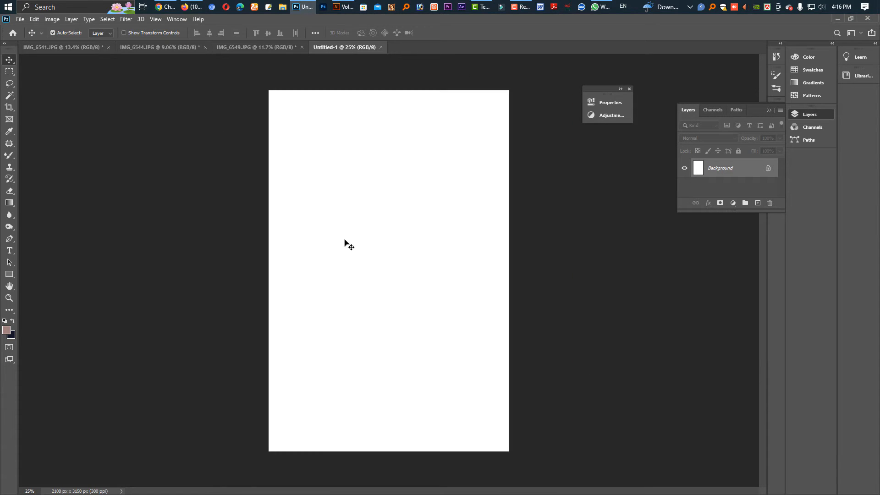
# Step: Compare the source photos and copy the couple-on-bicycle photo IMG_6544.JPG into Untitled-1 as a new layer
pyautogui.click(263, 47)
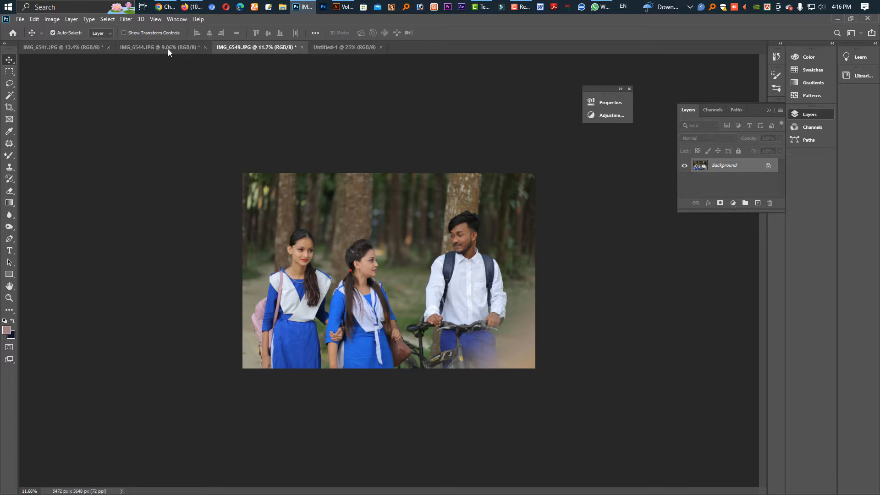
pyautogui.click(167, 47)
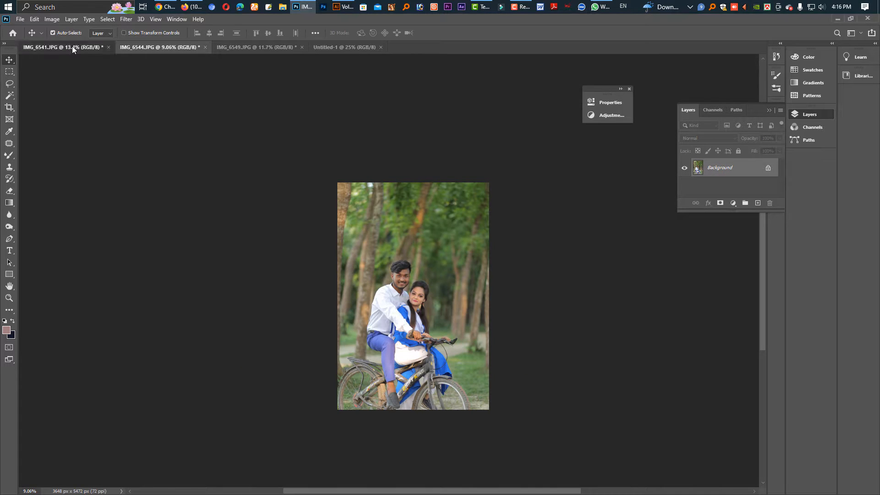
pyautogui.click(76, 47)
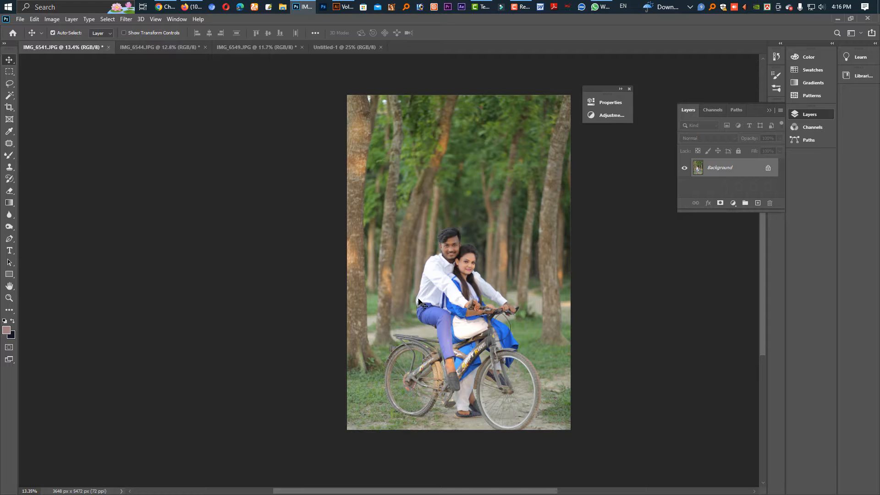
pyautogui.click(173, 46)
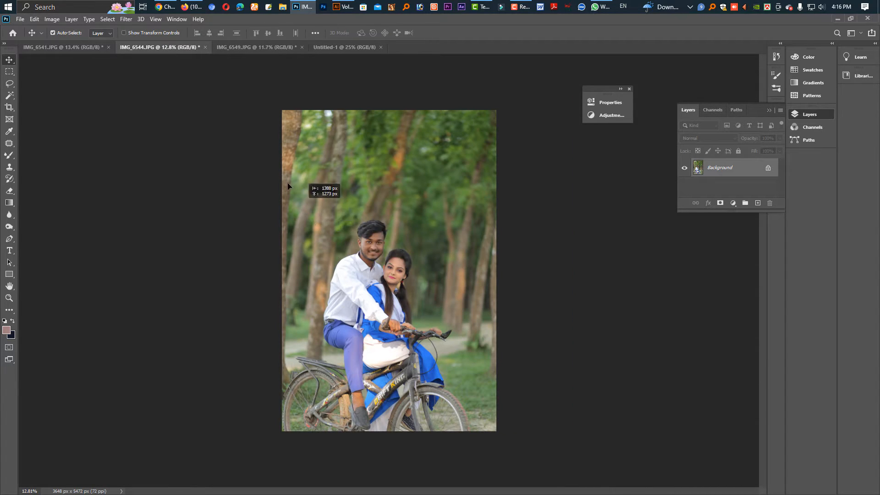
pyautogui.moveTo(330, 50); pyautogui.dragTo(367, 179)
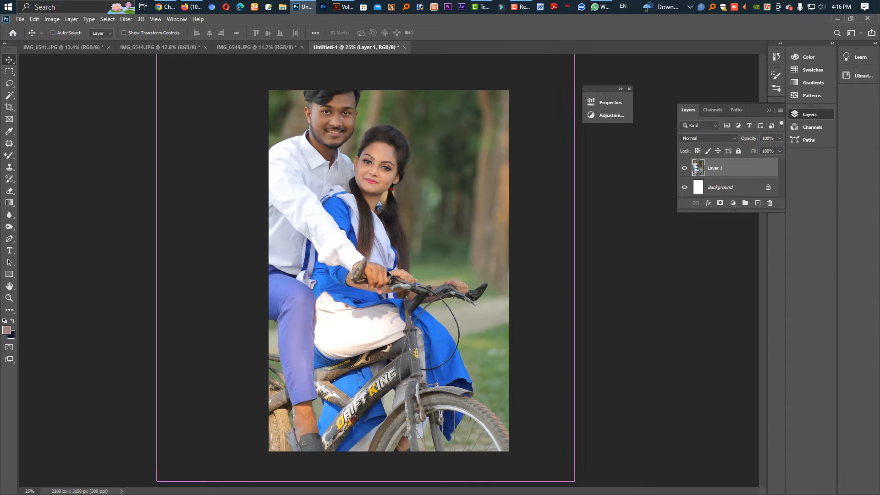
# Step: Scale the couple photo to 57.57% to fit the canvas width and shift it up slightly, leaving a narrow white strip at the bottom
pyautogui.hotkey('ctrl', 't')
pyautogui.hotkey('ctrl', '0')
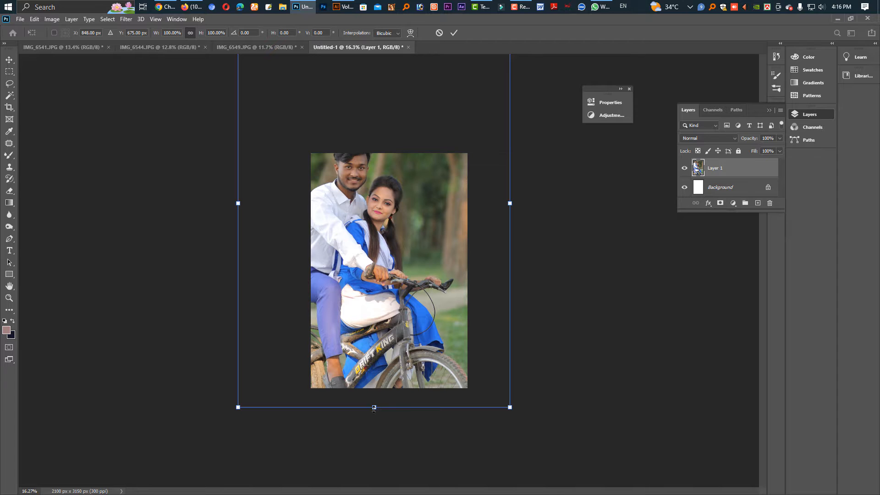
pyautogui.moveTo(374, 408); pyautogui.dragTo(373, 358)
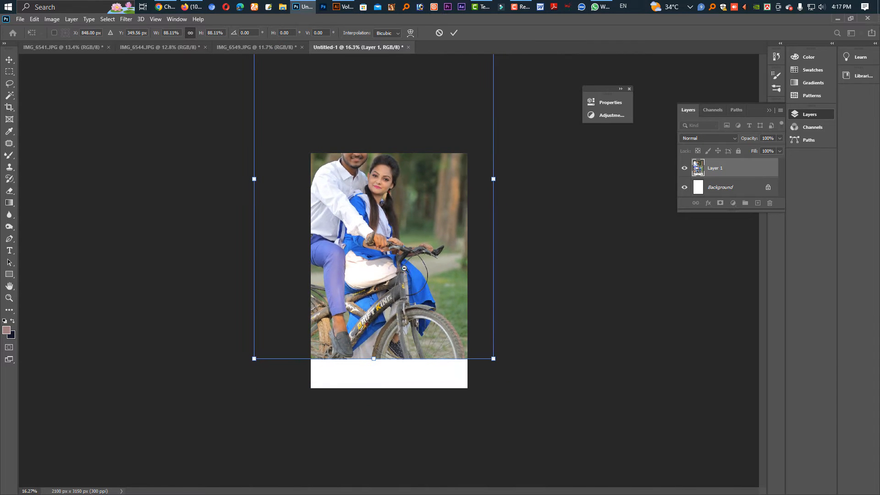
pyautogui.scroll(-3, 404, 268)
pyautogui.moveTo(381, 108); pyautogui.dragTo(382, 197)
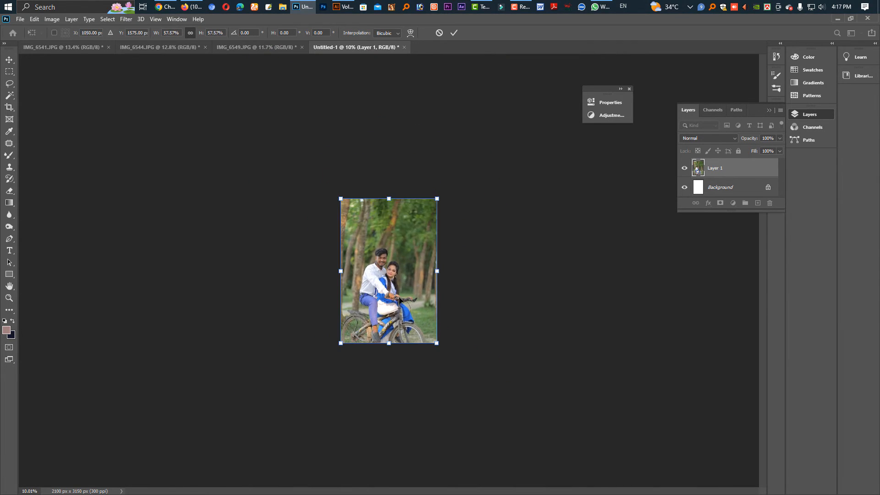
pyautogui.moveTo(400, 297)
pyautogui.mouseDown()
pyautogui.moveTo(400, 282)
pyautogui.moveTo(400, 290)
pyautogui.mouseUp()
pyautogui.press('Return')
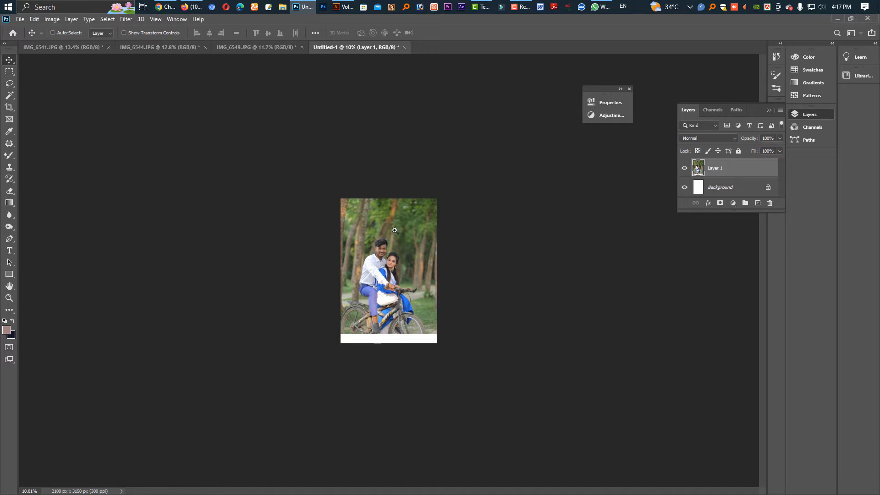
pyautogui.hotkey('ctrl', '0')
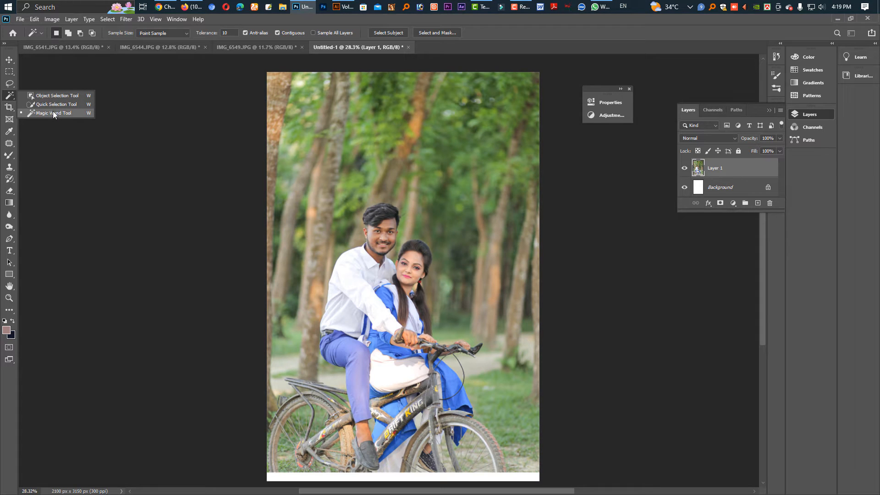
# Step: Select the couple along their outlines on Layer 1 and feather the selection by 1 pixel
pyautogui.click(53, 113)
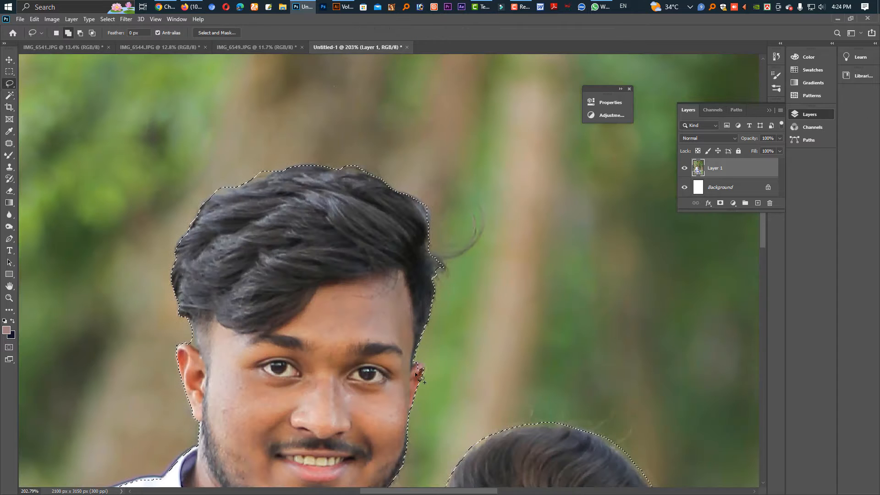
pyautogui.moveTo(401, 392)
pyautogui.mouseDown()
pyautogui.moveTo(398, 403)
pyautogui.moveTo(357, 409)
pyautogui.moveTo(326, 298)
pyautogui.mouseUp()
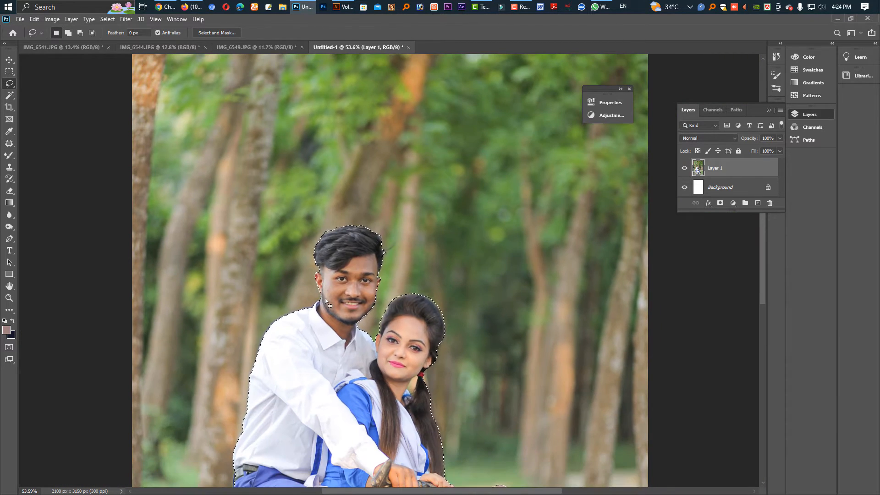
pyautogui.hotkey('shift', 'F6')
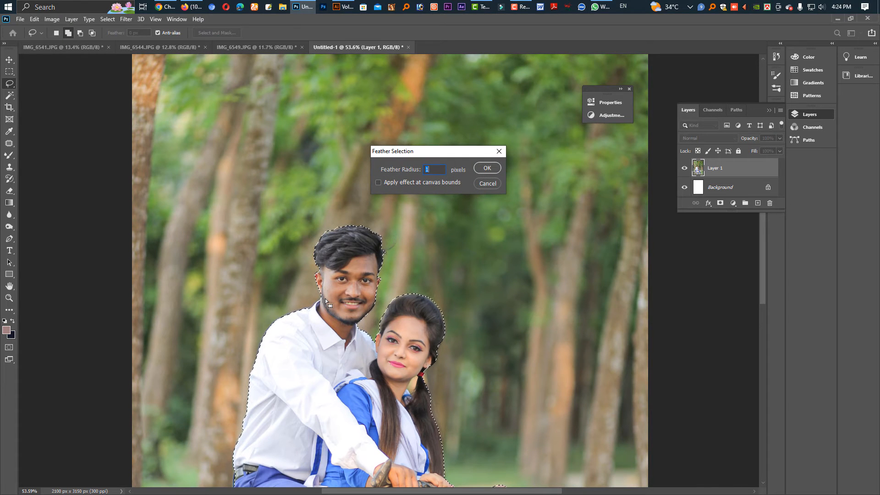
pyautogui.write('1')
pyautogui.press('Return')
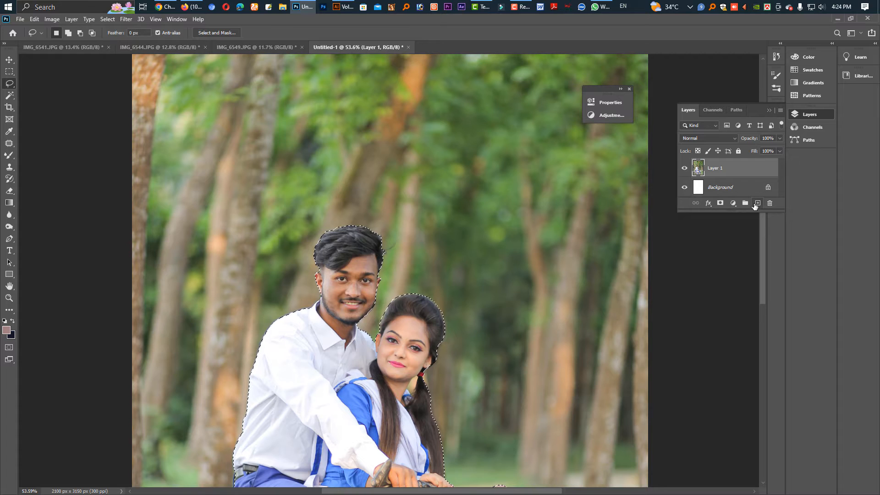
# Step: Copy the selected couple from Layer 1 onto a new layer of their own
pyautogui.hotkey('ctrl', 'j')
pyautogui.press('v')
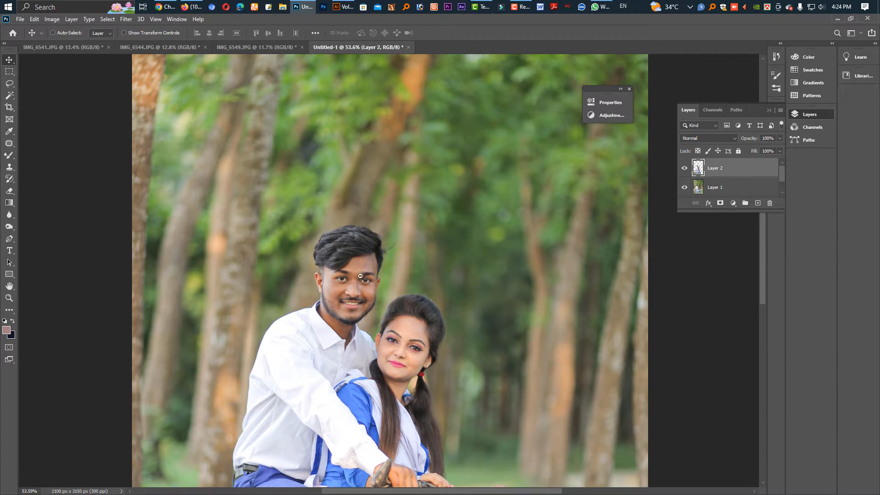
pyautogui.scroll(-3, 365, 281)
pyautogui.moveTo(405, 305); pyautogui.dragTo(404, 281)
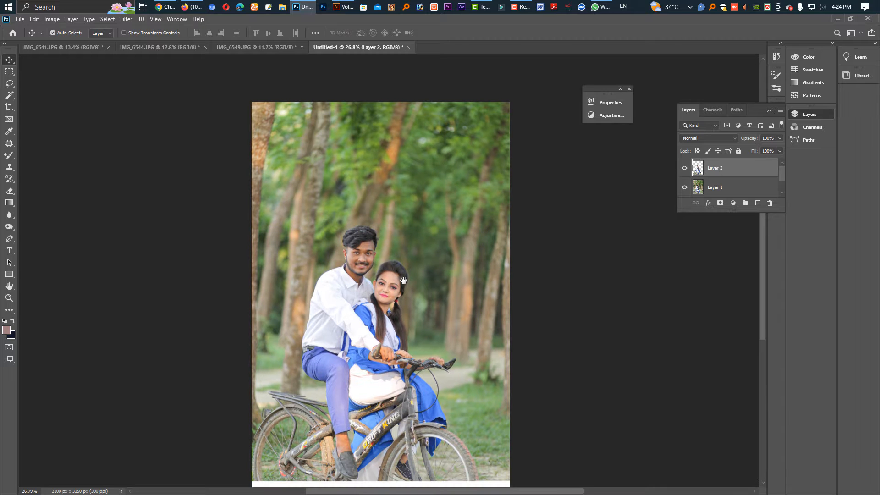
# Step: Apply a Gaussian Blur with a radius of 3.9 pixels to the background photo on Layer 1
pyautogui.click(443, 246)
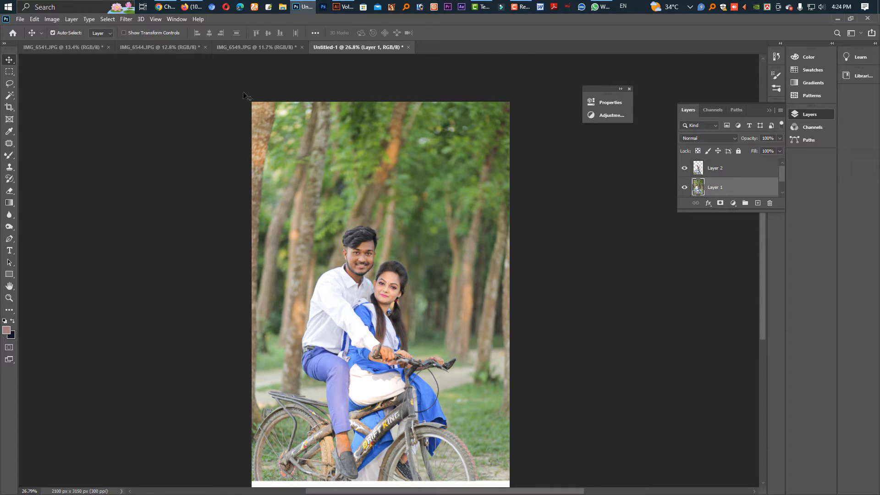
pyautogui.click(127, 20)
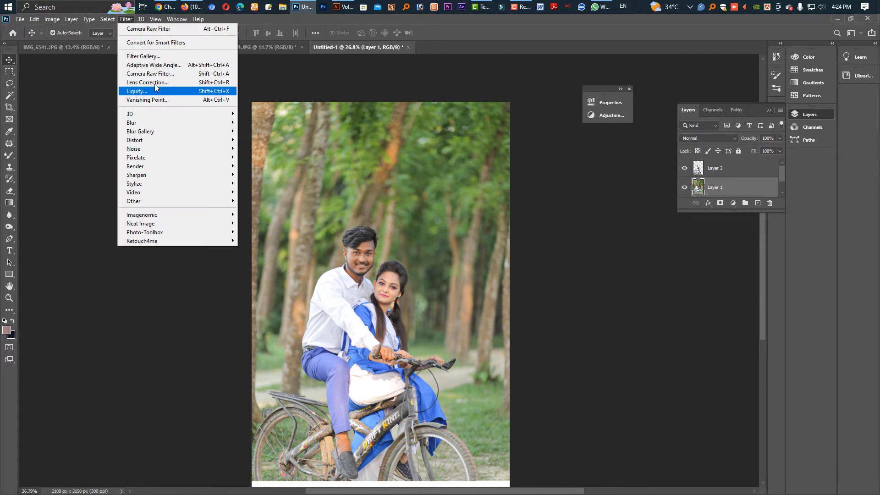
pyautogui.moveTo(160, 123)
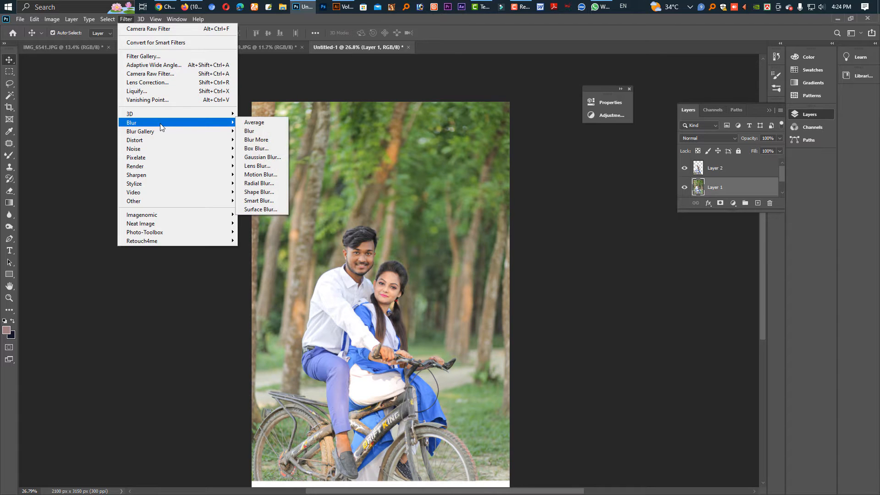
pyautogui.click(257, 158)
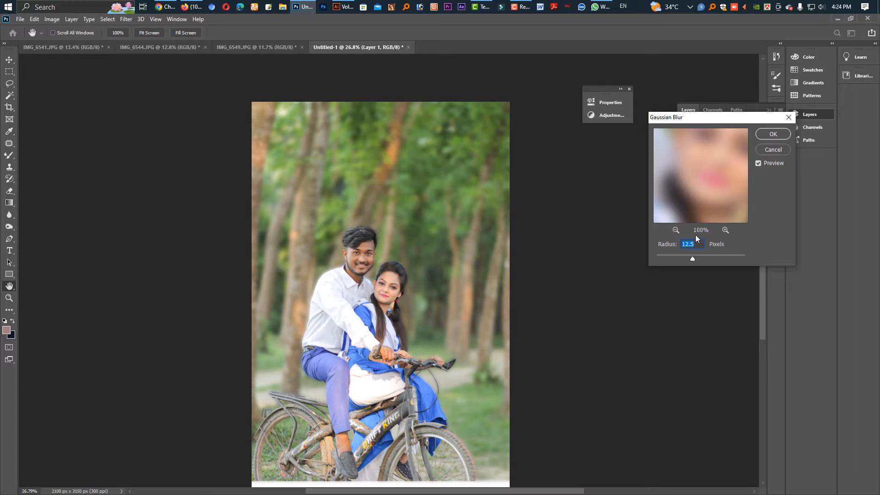
pyautogui.moveTo(689, 254); pyautogui.dragTo(686, 256)
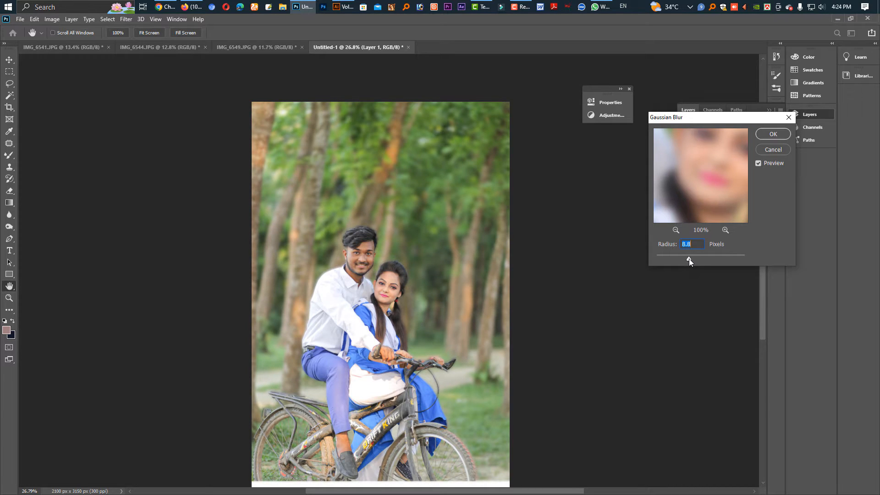
pyautogui.moveTo(691, 259); pyautogui.dragTo(681, 258)
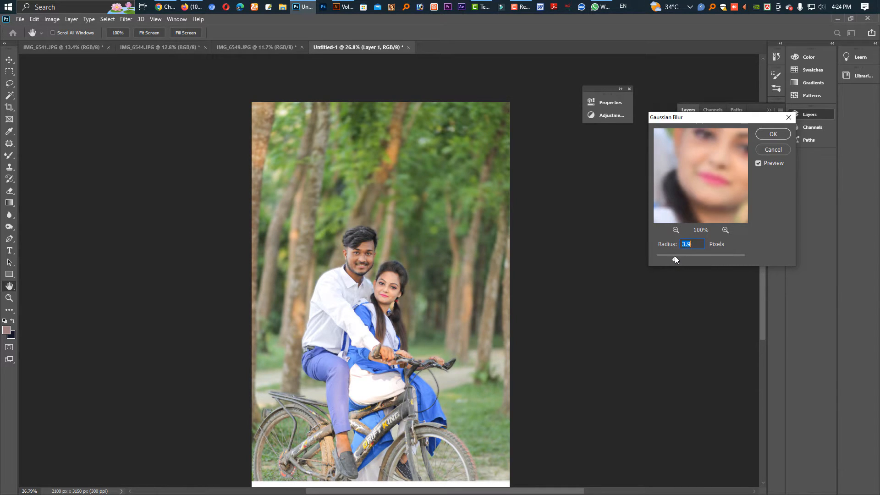
pyautogui.click(772, 135)
# Step: Reduce the saturation of Layer 1 to -38 with Hue/Saturation
pyautogui.moveTo(359, 227); pyautogui.dragTo(356, 269)
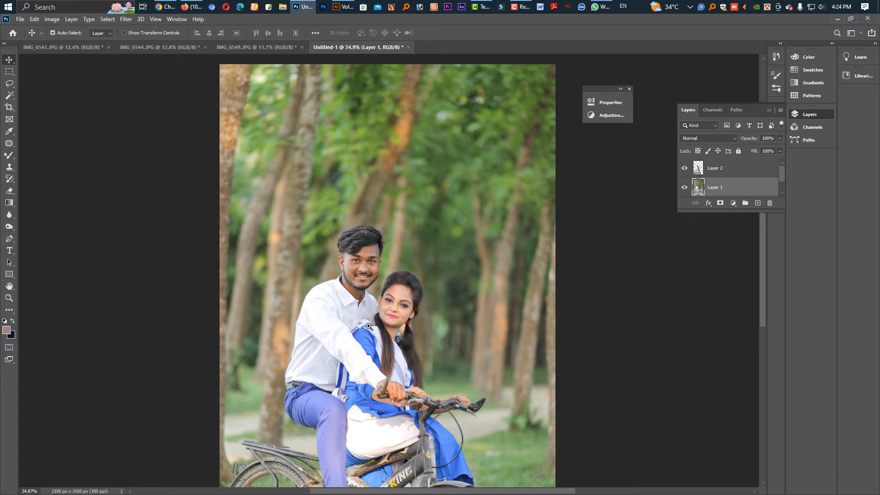
pyautogui.moveTo(364, 305); pyautogui.dragTo(358, 299)
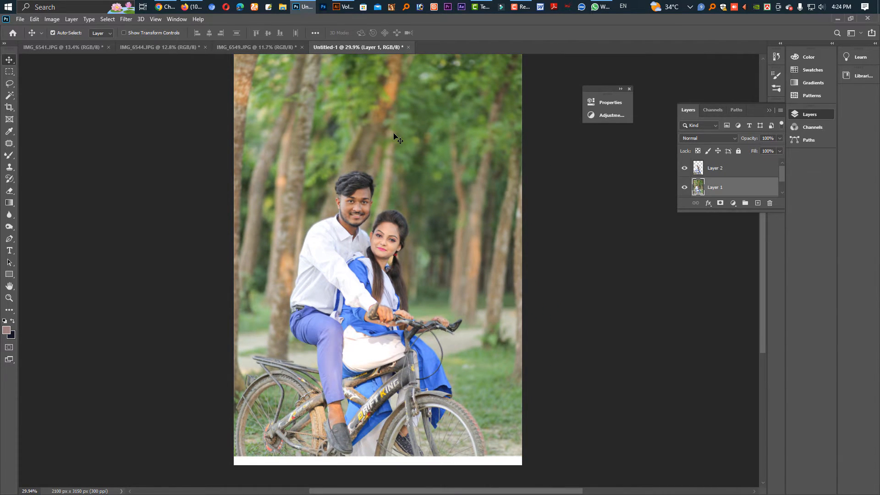
pyautogui.keyDown('ctrl'); pyautogui.keyDown('alt'); pyautogui.click(431, 160); pyautogui.keyUp('alt'); pyautogui.keyUp('ctrl')
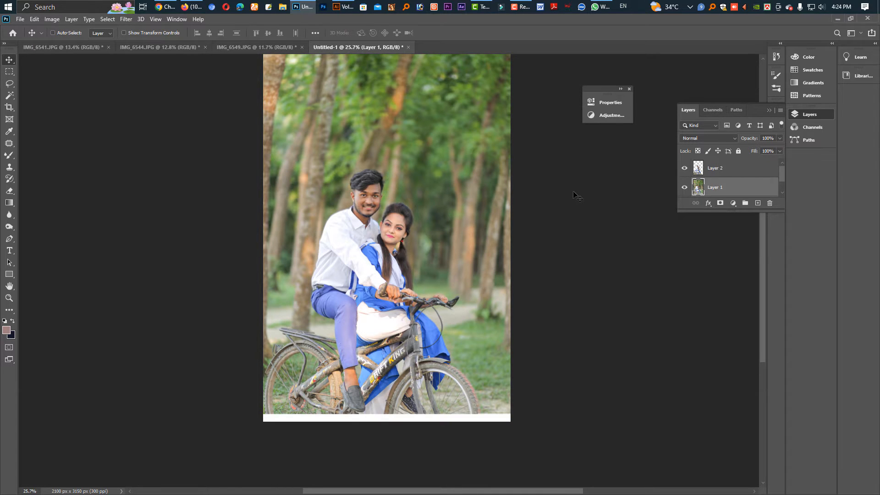
pyautogui.hotkey('ctrl', 'b')
pyautogui.press('Escape')
pyautogui.hotkey('ctrl', 'u')
pyautogui.moveTo(701, 193); pyautogui.dragTo(689, 194)
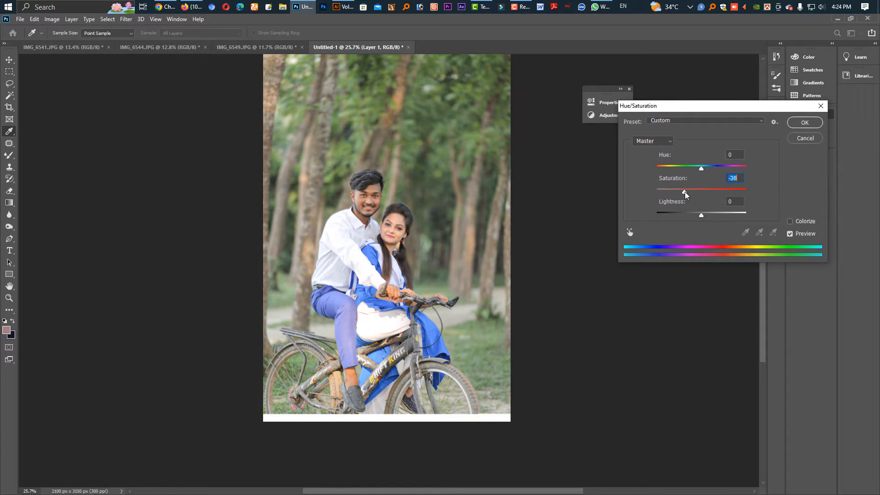
pyautogui.press('Return')
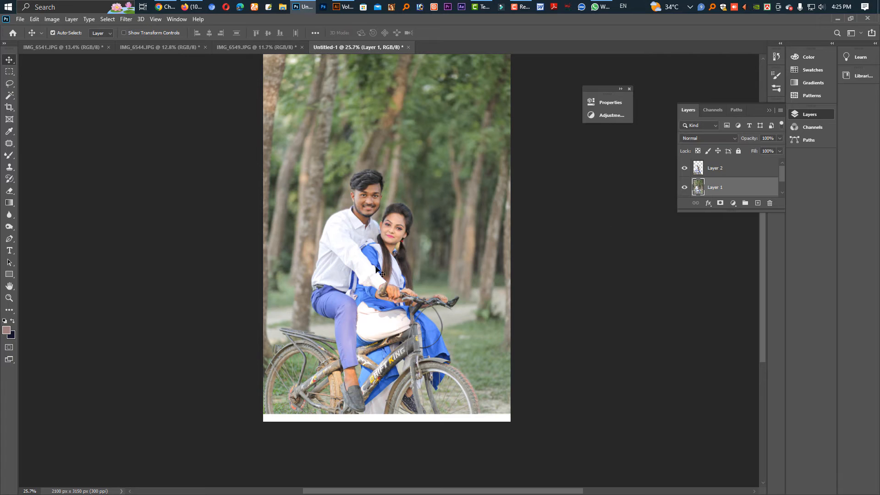
# Step: Open the couple cutout on Layer 2 in Camera Raw Filter and set Temperature +7, Contrast +15, Shadows -21 and Blacks -59
pyautogui.click(376, 263)
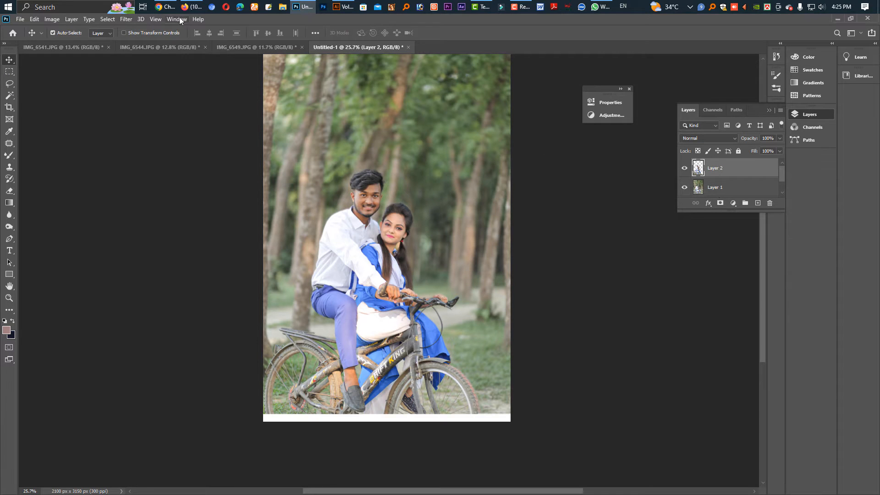
pyautogui.click(127, 19)
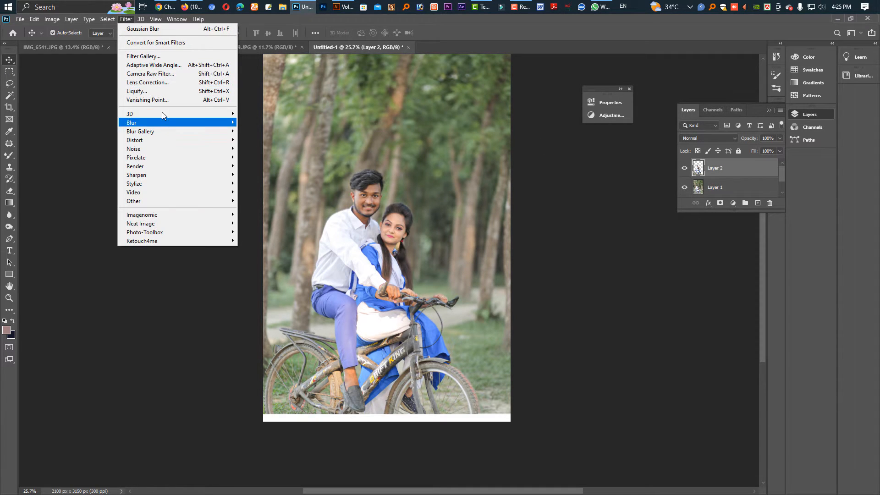
pyautogui.click(173, 77)
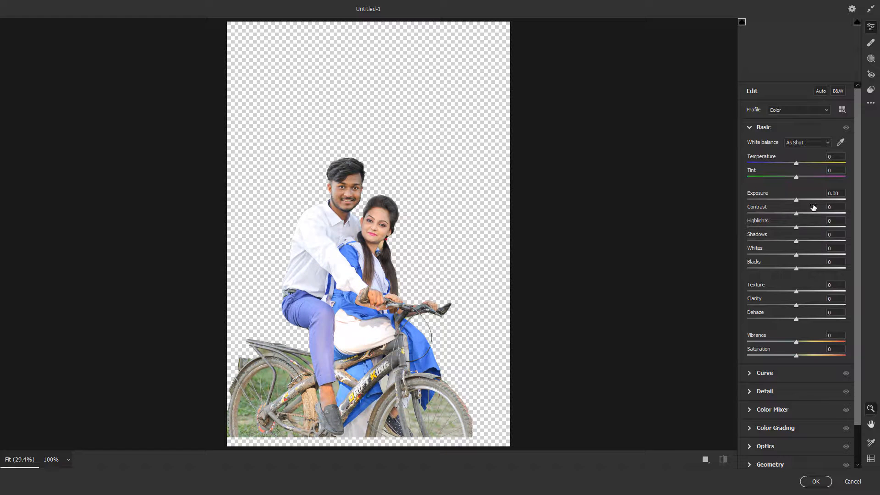
pyautogui.moveTo(796, 164); pyautogui.dragTo(800, 164)
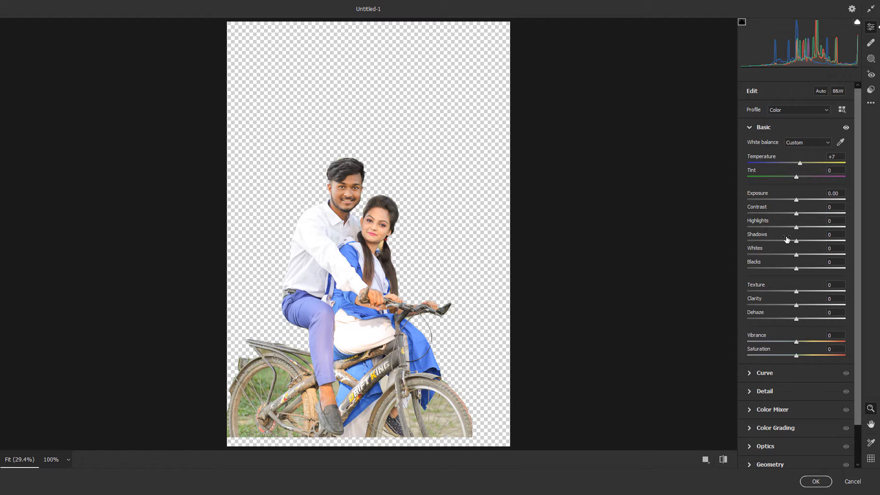
pyautogui.moveTo(797, 214); pyautogui.dragTo(774, 273)
pyautogui.moveTo(769, 274); pyautogui.dragTo(766, 275)
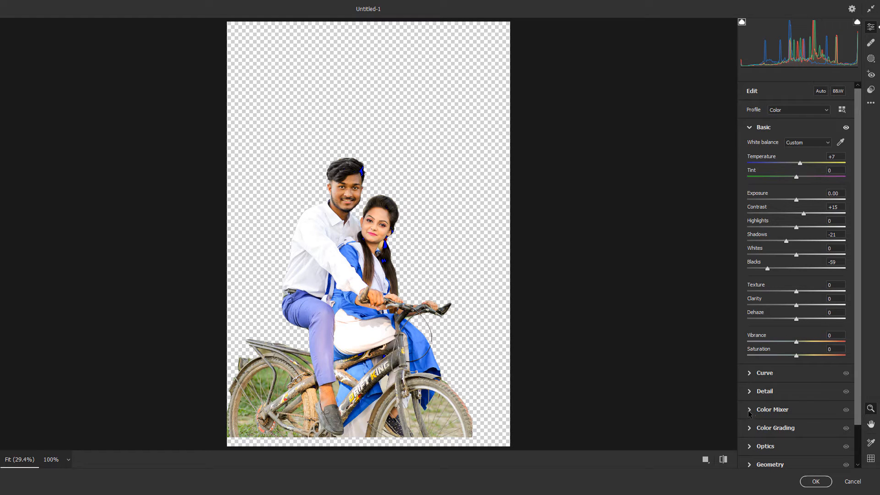
# Step: Set the Color Mixer saturation of the couple to Aquas +7, Blues +64 and Purples +58
pyautogui.click(764, 411)
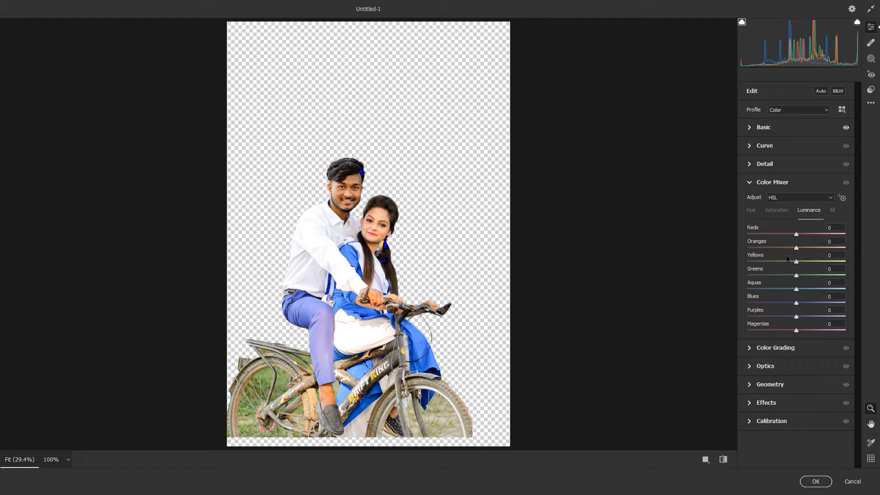
pyautogui.click(777, 210)
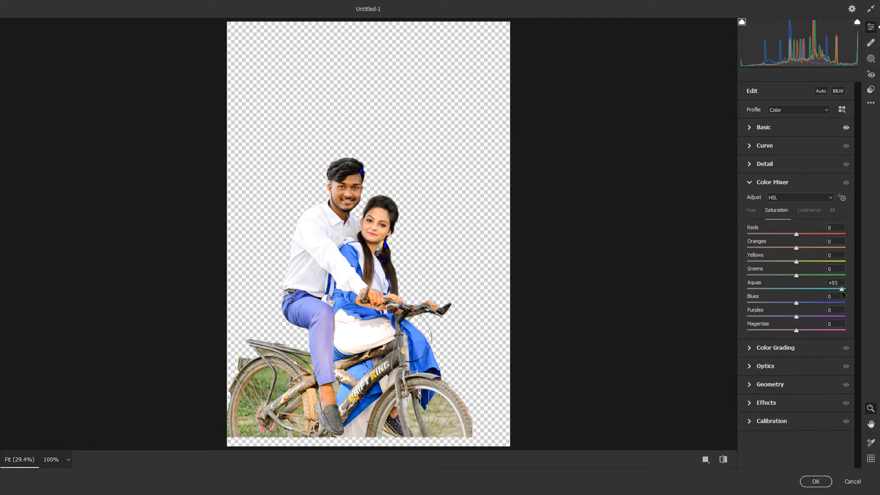
pyautogui.click(800, 291)
pyautogui.moveTo(797, 303); pyautogui.dragTo(826, 317)
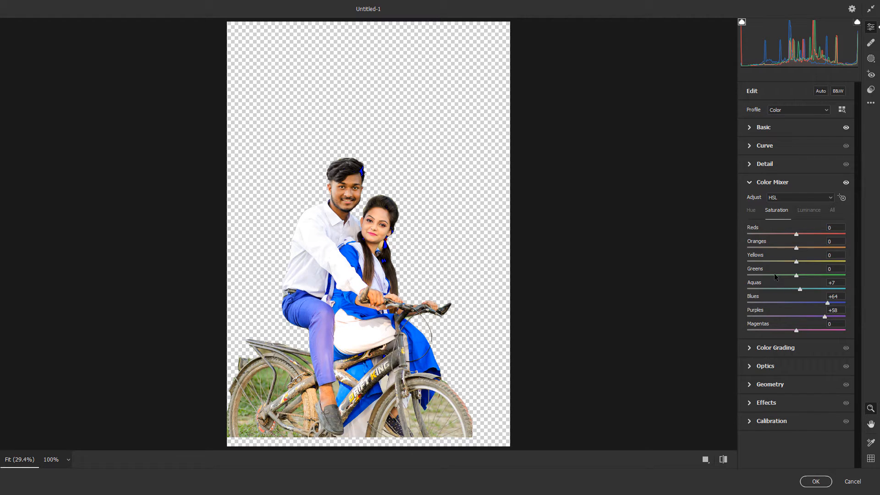
# Step: Set the Color Mixer hue to Aquas +37, Blues -13 and Purples +52, and apply the Camera Raw adjustments
pyautogui.click(751, 210)
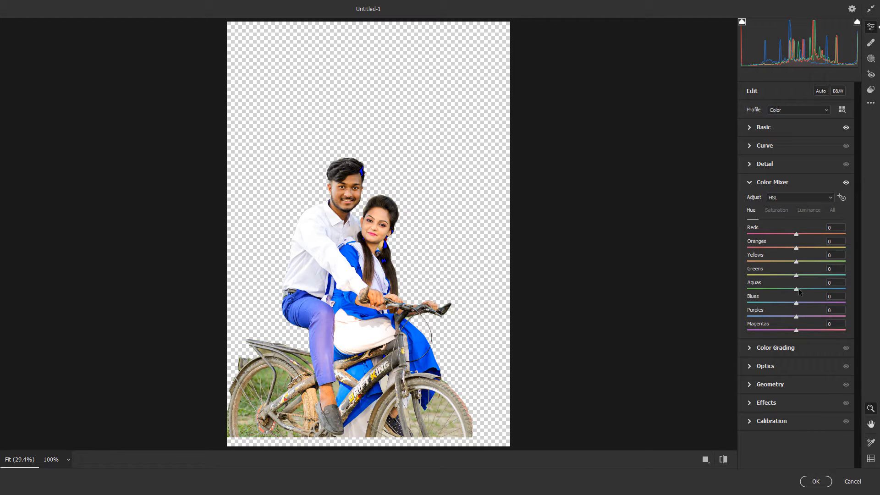
pyautogui.moveTo(799, 289); pyautogui.dragTo(815, 298)
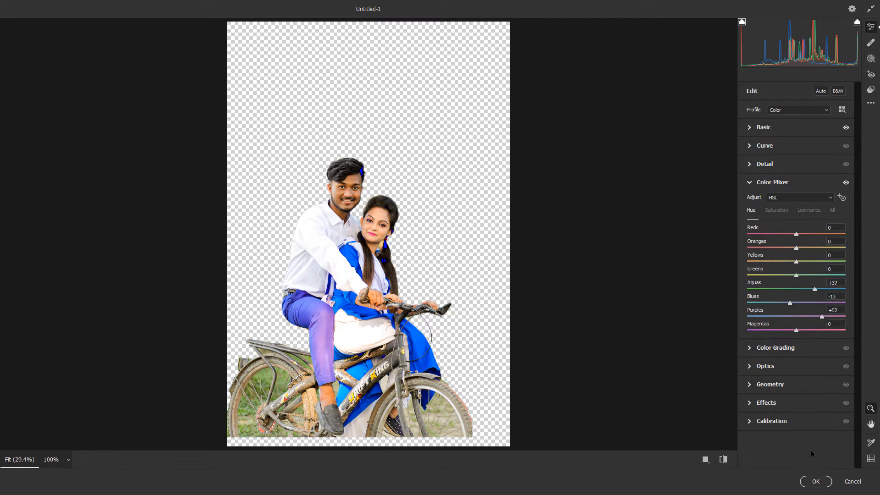
pyautogui.press('Return')
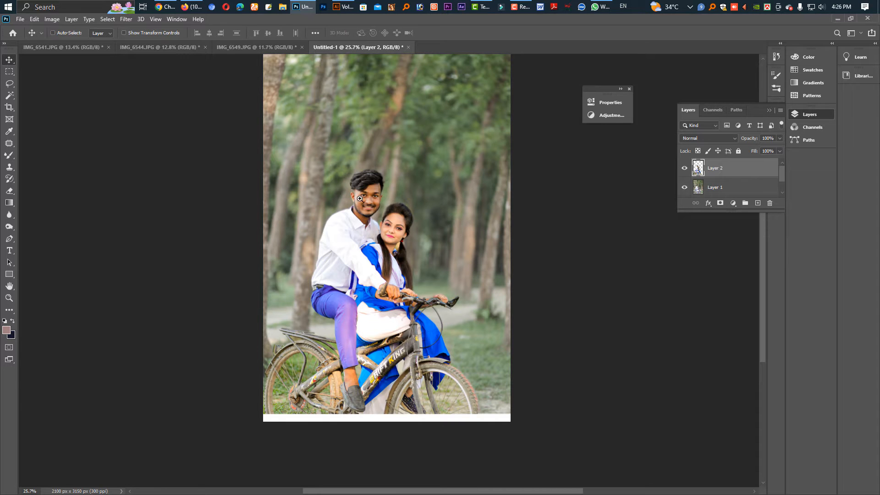
# Step: Check the couple's faces up close and merge Layer 2 and Layer 1 into a single layer
pyautogui.moveTo(360, 198); pyautogui.dragTo(407, 273)
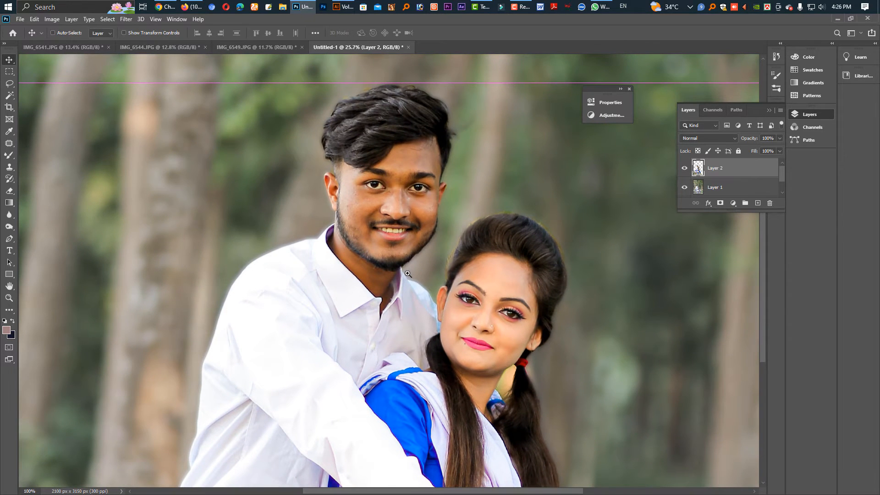
pyautogui.moveTo(455, 260); pyautogui.dragTo(428, 270)
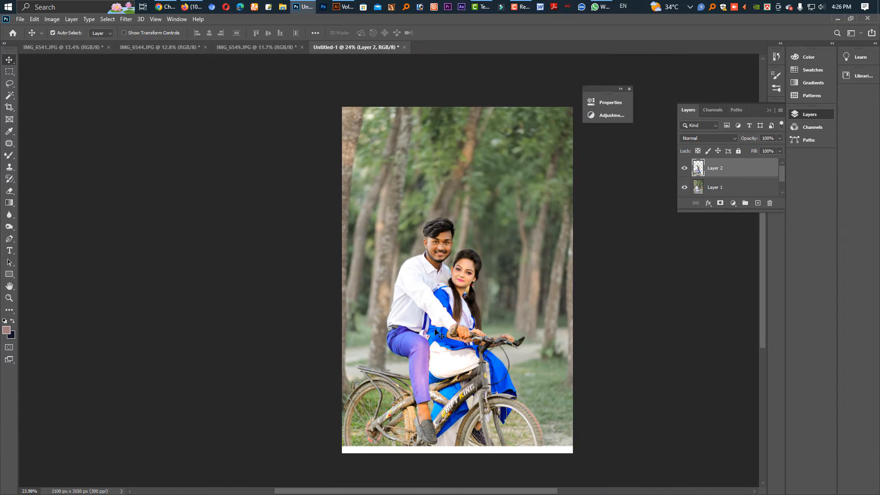
pyautogui.keyDown('shift'); pyautogui.click(719, 189); pyautogui.keyUp('shift')
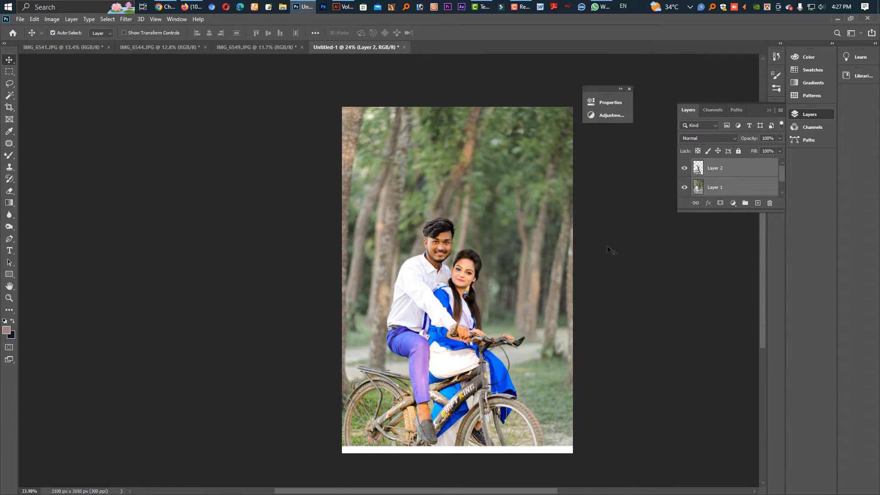
pyautogui.press('ctrl')
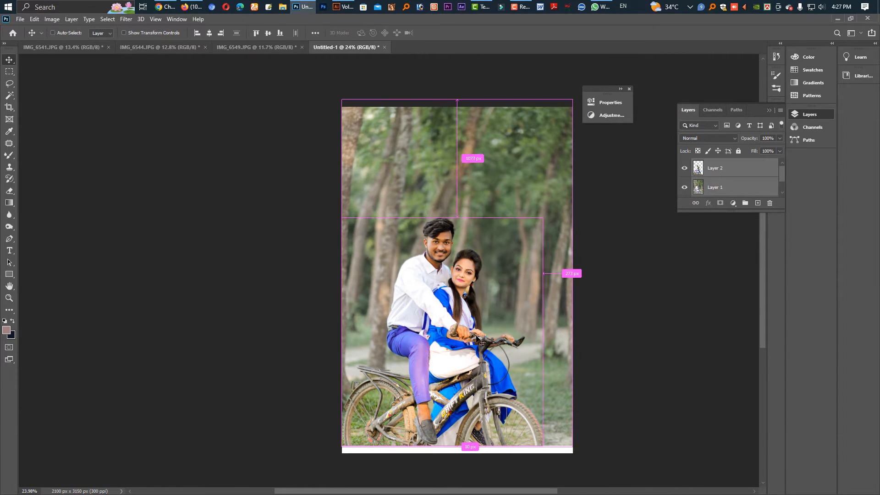
pyautogui.hotkey('ctrl', 'e')
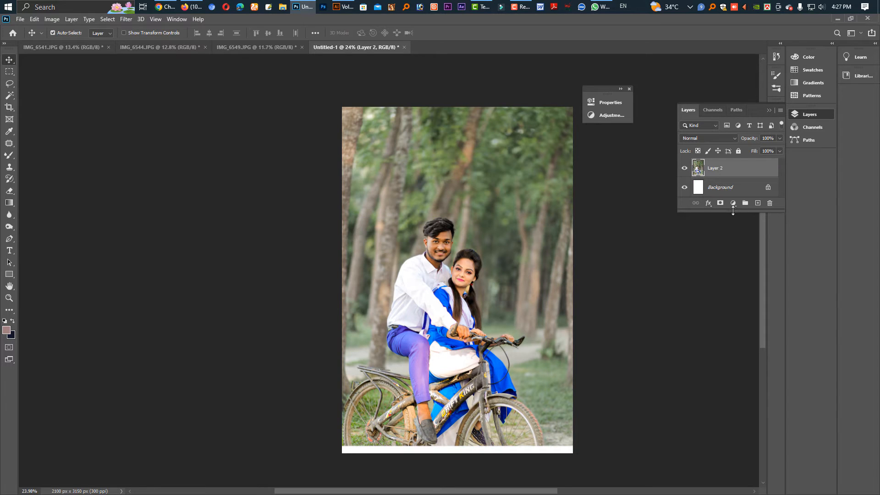
# Step: Add a layer mask to the merged Layer 2 and fade the photo's bottom edge into white with a black-to-transparent gradient
pyautogui.click(721, 203)
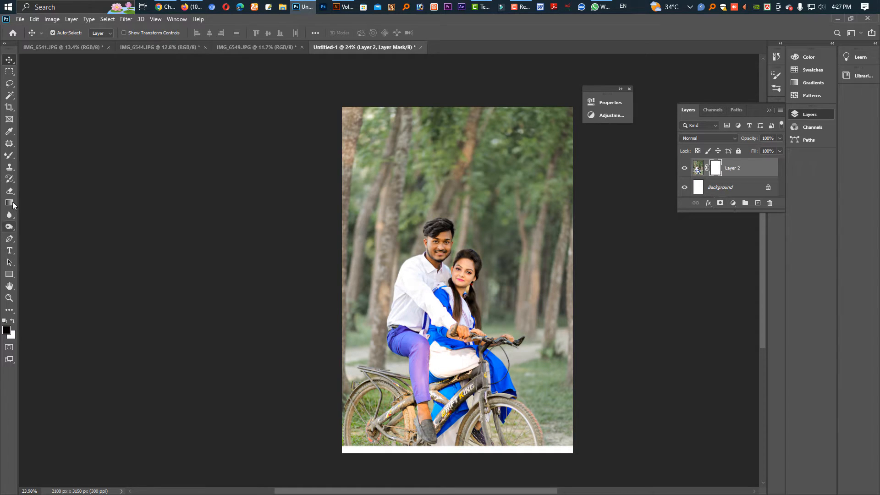
pyautogui.press('d')
pyautogui.press('g')
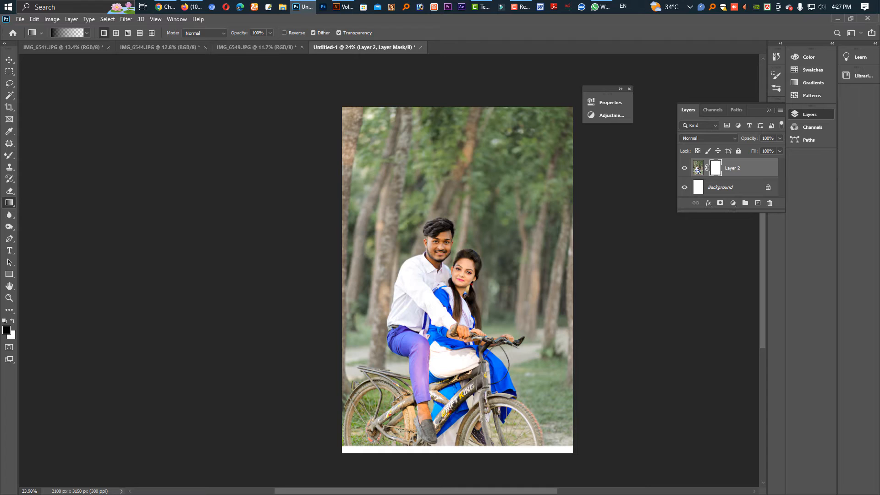
pyautogui.moveTo(367, 434); pyautogui.dragTo(366, 400)
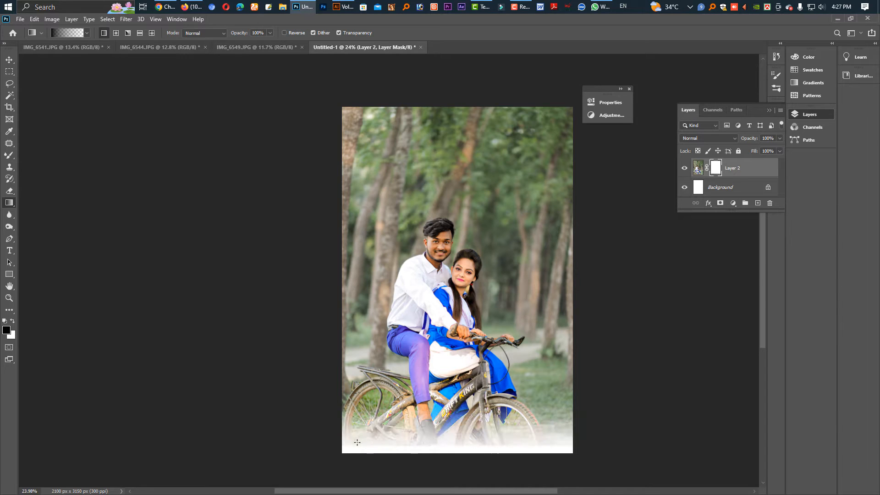
pyautogui.moveTo(356, 443); pyautogui.dragTo(360, 397)
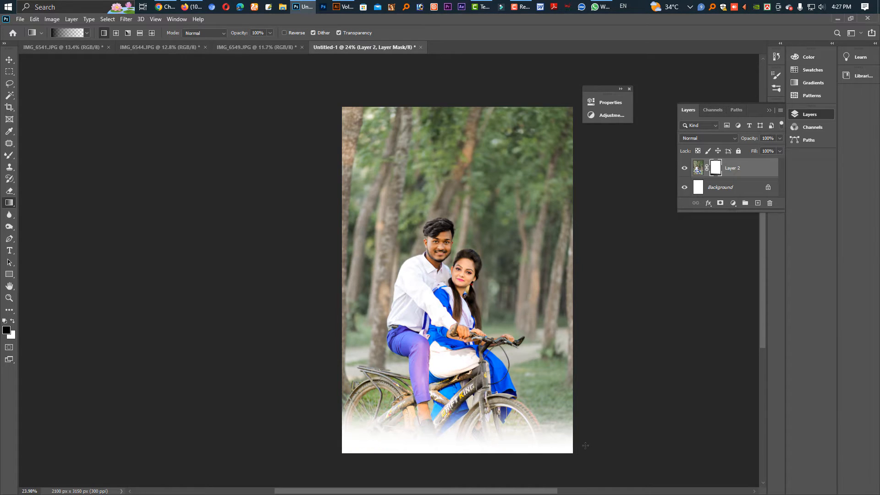
pyautogui.click(9, 60)
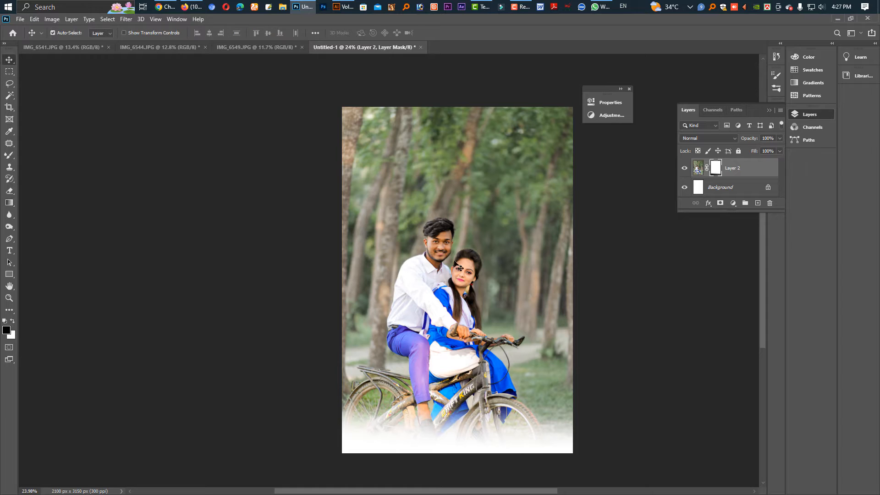
pyautogui.moveTo(452, 304); pyautogui.dragTo(451, 284)
# Step: Bring the group photo from IMG_6549.JPG into the poster and scale it to 41.52% along the bottom edge
pyautogui.click(239, 47)
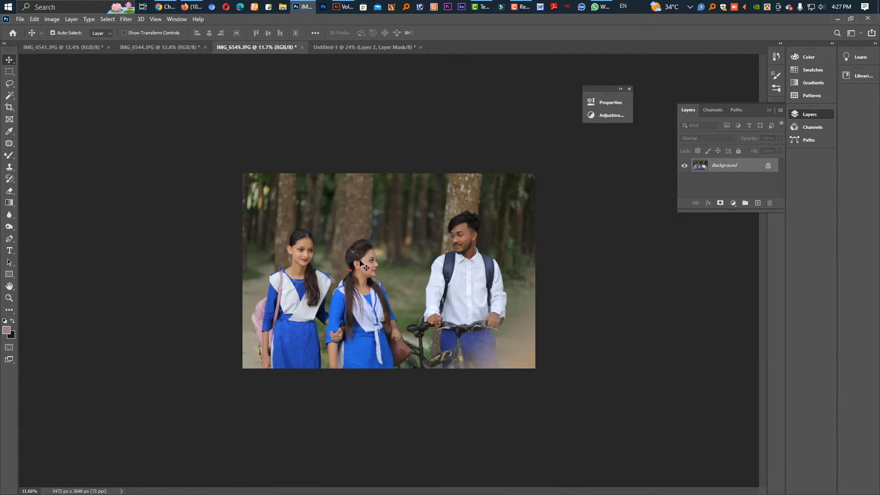
pyautogui.moveTo(355, 77); pyautogui.dragTo(472, 362)
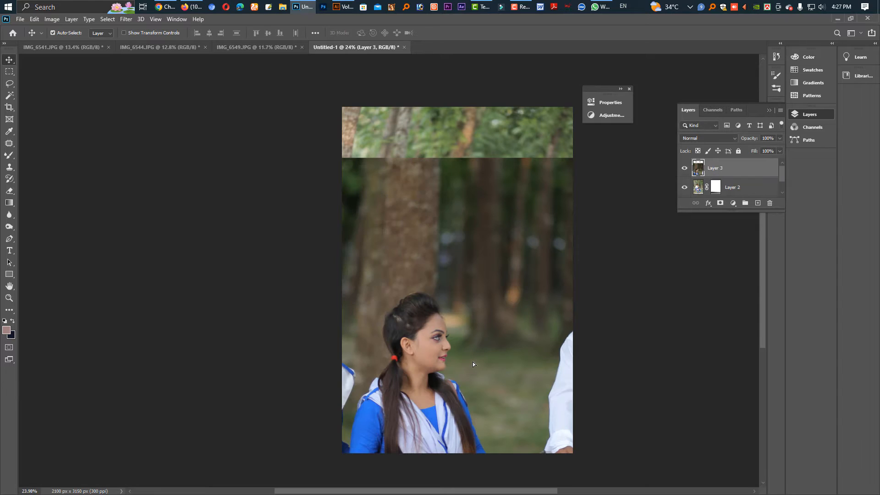
pyautogui.hotkey('ctrl', 't')
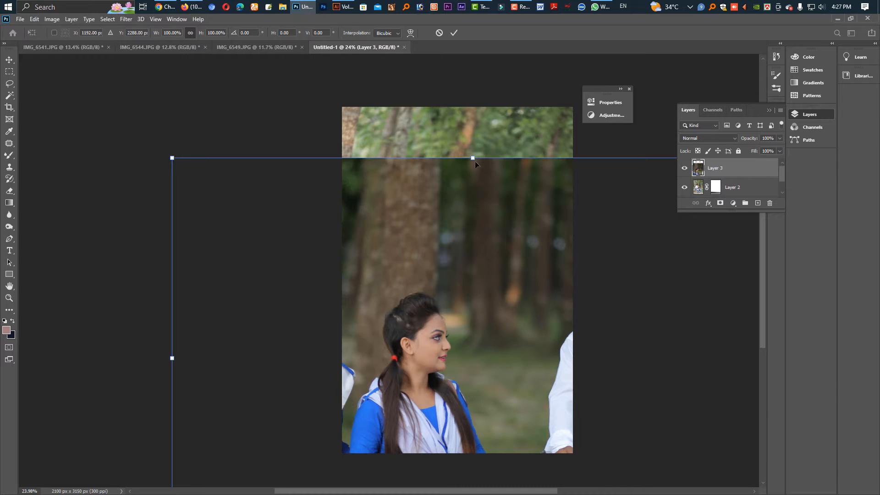
pyautogui.moveTo(474, 189); pyautogui.dragTo(472, 393)
pyautogui.moveTo(473, 403); pyautogui.dragTo(443, 313)
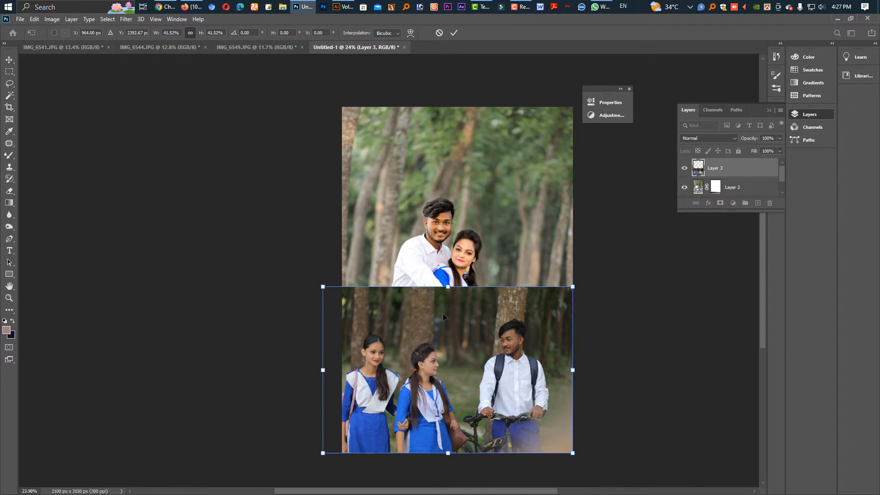
pyautogui.press('Return')
# Step: Move the couple photo upward and centre the group photo horizontally along the poster's bottom edge
pyautogui.moveTo(454, 259); pyautogui.dragTo(455, 225)
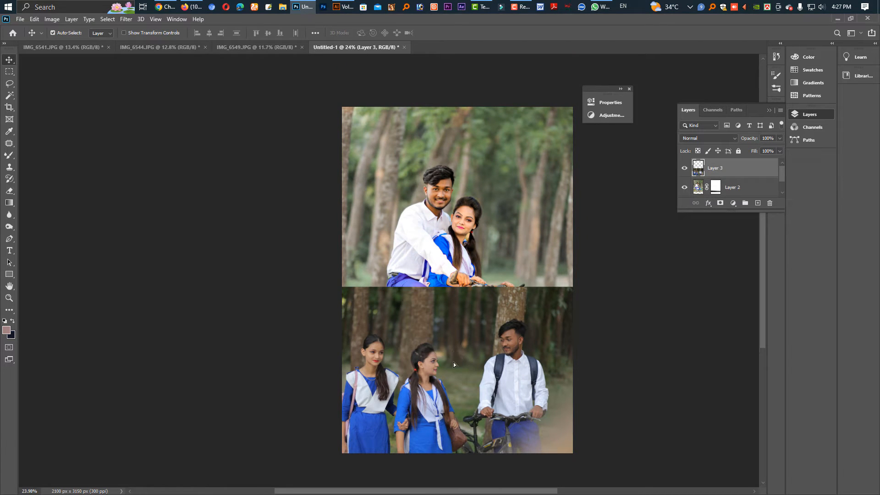
pyautogui.moveTo(453, 362); pyautogui.dragTo(454, 340)
pyautogui.moveTo(447, 420)
pyautogui.mouseDown()
pyautogui.moveTo(454, 437)
pyautogui.moveTo(458, 418)
pyautogui.mouseUp()
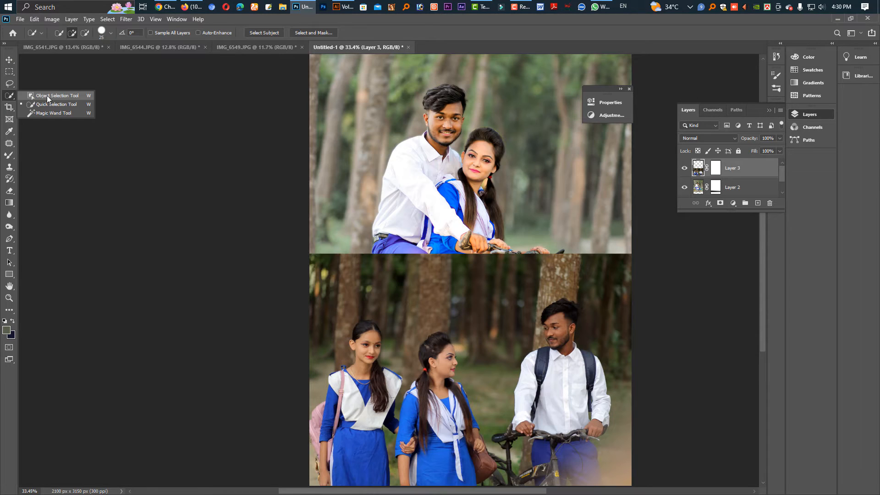
# Step: Select the three people and the bicycle in the group photo with the Object Selection tool, ready for Lasso refinement
pyautogui.click(48, 97)
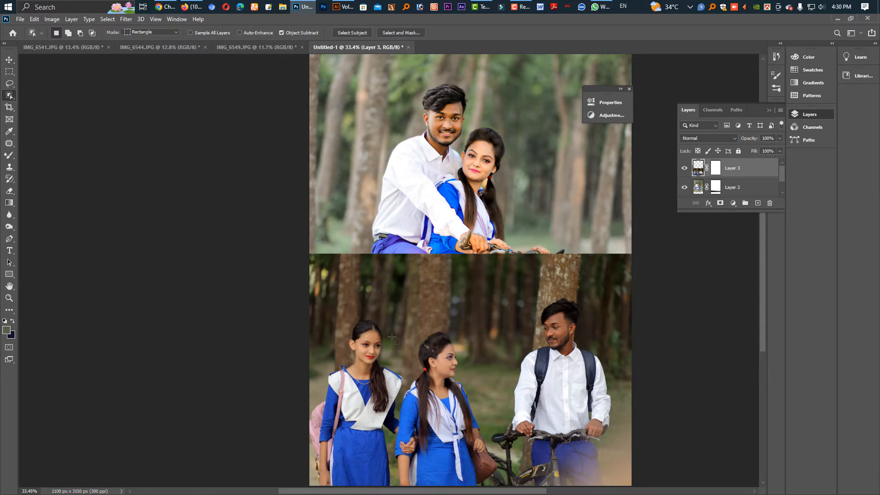
pyautogui.moveTo(309, 294); pyautogui.dragTo(634, 491)
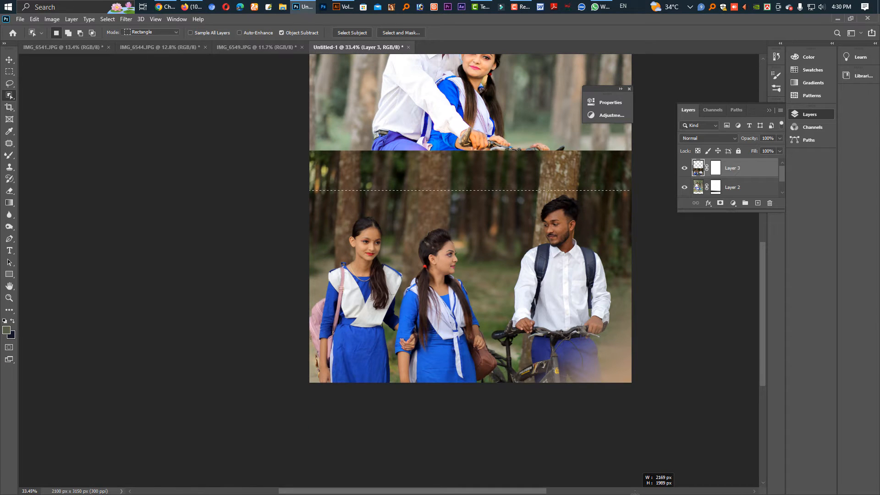
pyautogui.moveTo(635, 492); pyautogui.dragTo(635, 492)
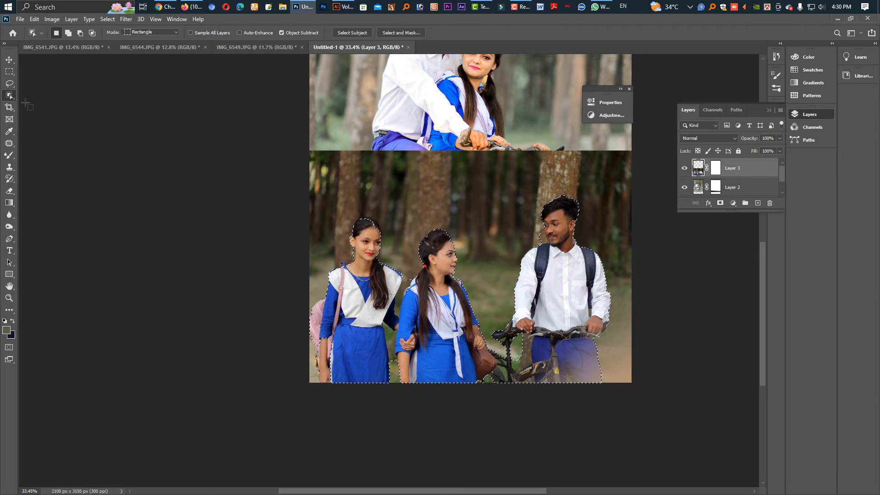
pyautogui.click(9, 83)
pyautogui.scroll(2, 430, 323)
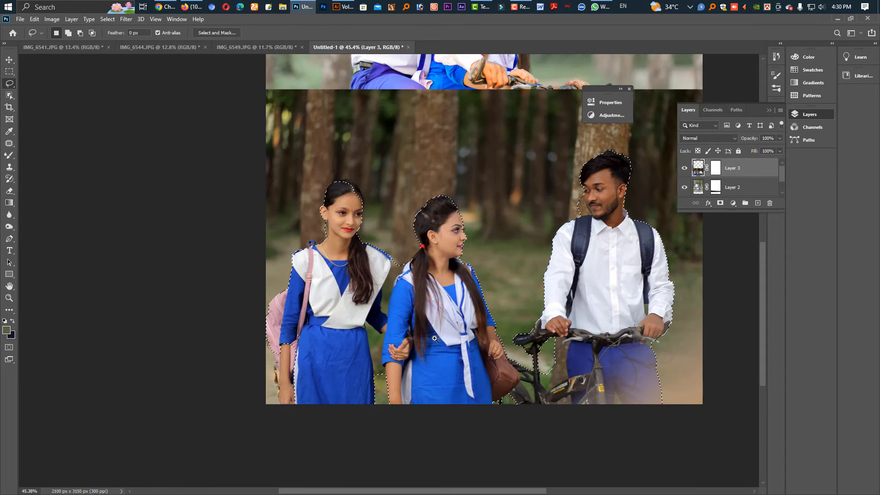
pyautogui.press('shift')
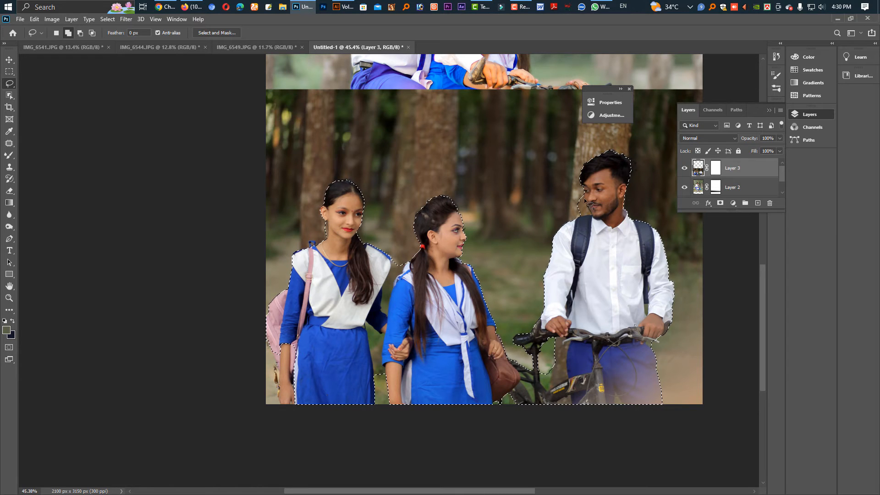
pyautogui.press('alt')
pyautogui.moveTo(699, 169)
pyautogui.mouseDown()
pyautogui.moveTo(700, 182)
pyautogui.moveTo(698, 173)
pyautogui.mouseUp()
pyautogui.hotkey('ctrl', 'z')
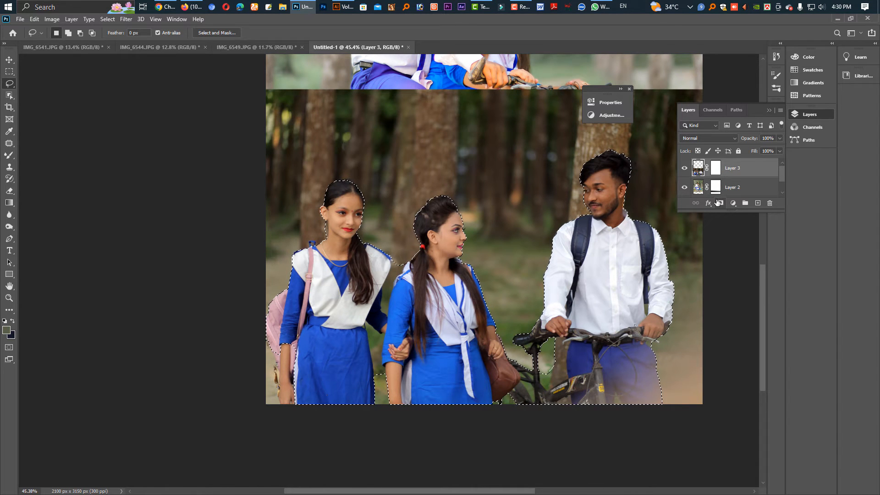
pyautogui.hotkey('ctrl', 'j')
pyautogui.press('v')
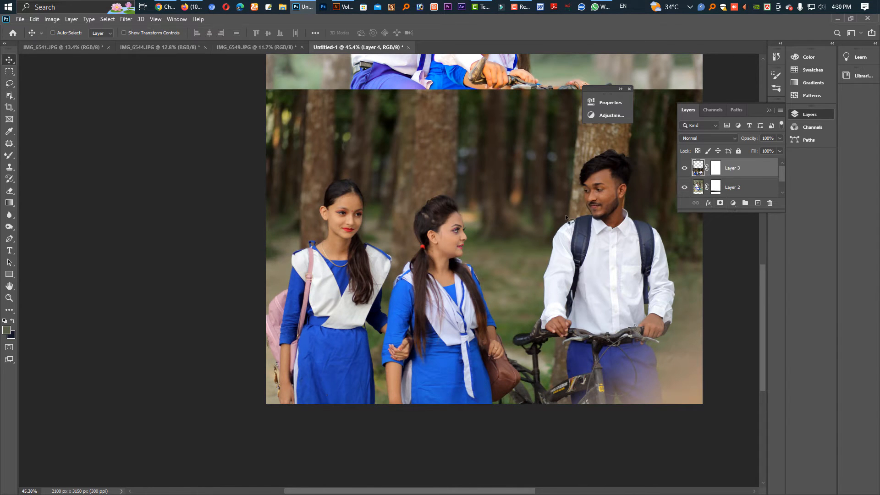
pyautogui.hotkey('ctrl', 'z')
# Step: Feather the selection of the three people by 1 pixel and copy it to a new layer
pyautogui.hotkey('shift', 'F6')
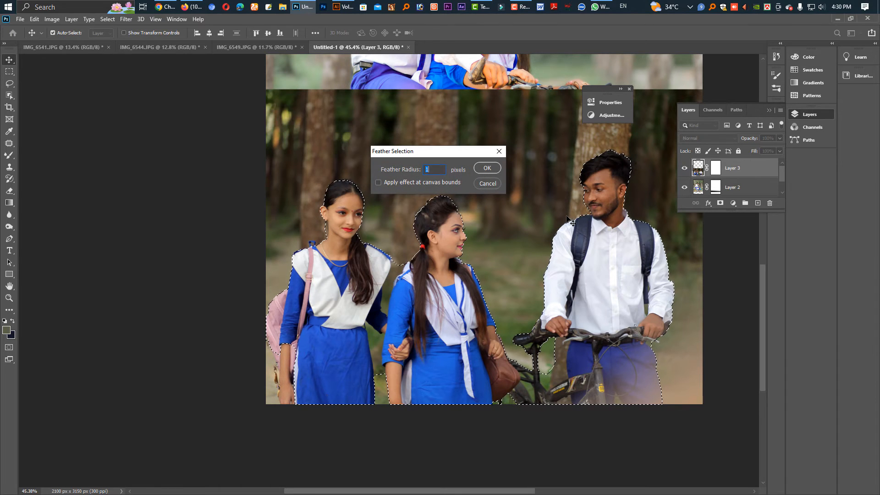
pyautogui.press('Return')
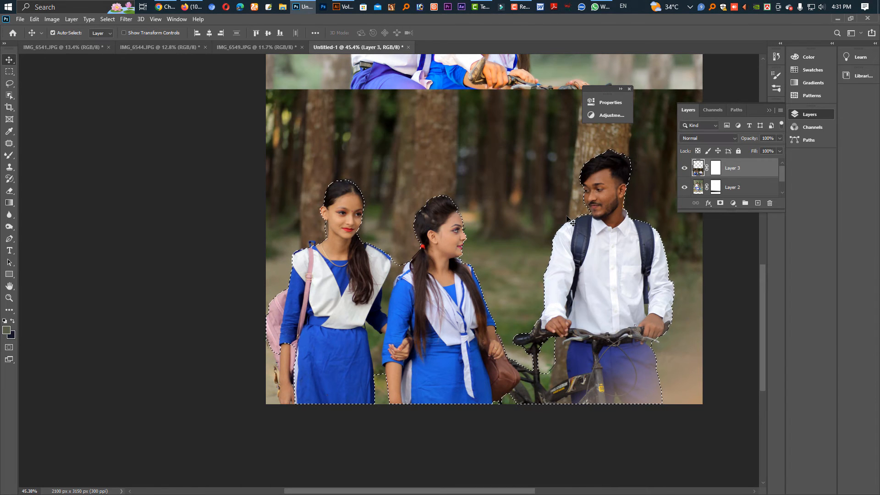
pyautogui.press('ctrl')
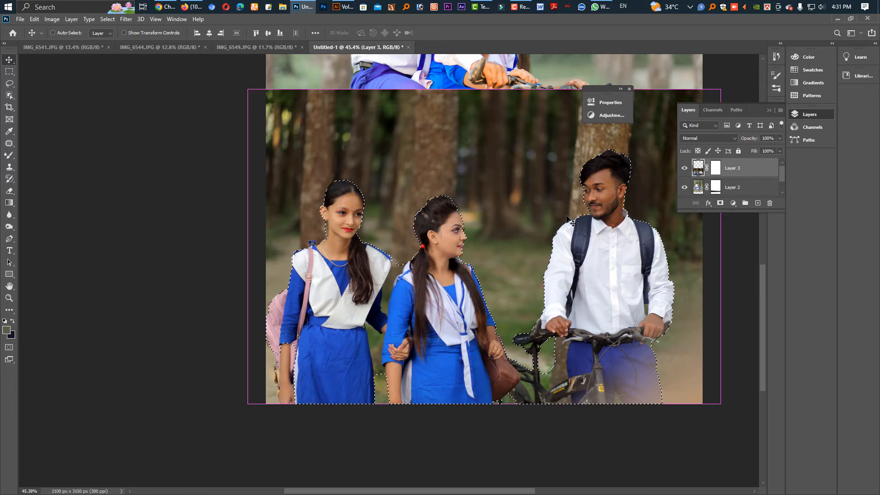
pyautogui.hotkey('ctrl', 'j')
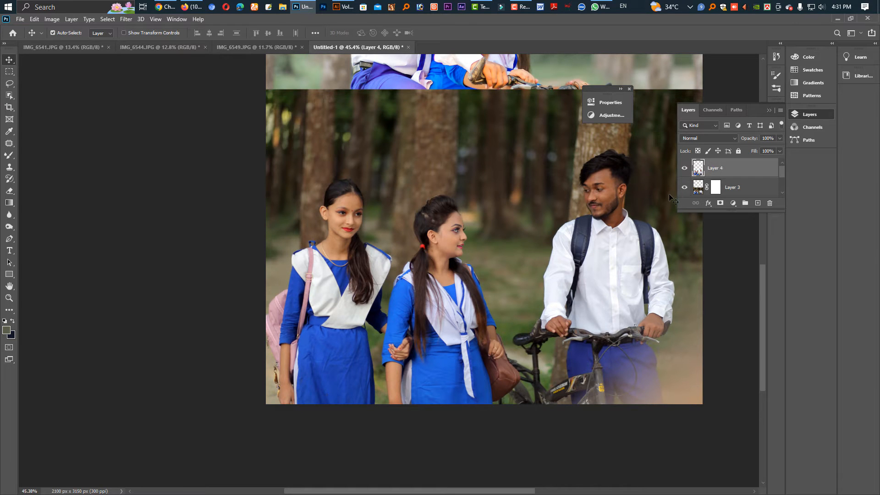
# Step: Erase the upper background of Layer 3 with a large soft eraser so it blends into the couple photo
pyautogui.click(700, 193)
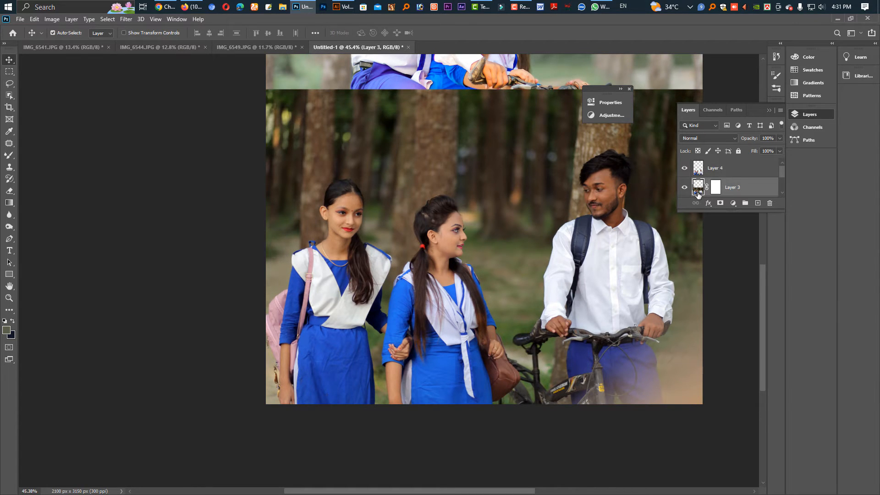
pyautogui.press('e')
pyautogui.moveTo(324, 108)
pyautogui.mouseDown()
pyautogui.moveTo(570, 118)
pyautogui.moveTo(678, 91)
pyautogui.moveTo(758, 86)
pyautogui.mouseUp()
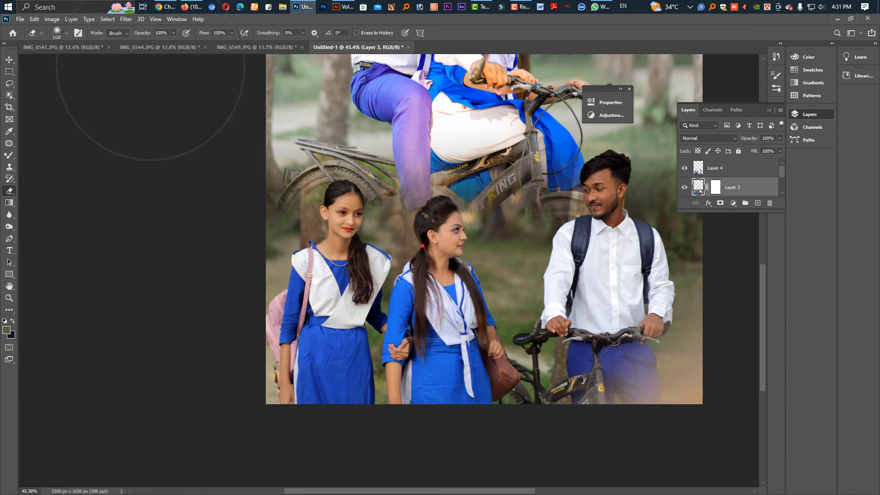
# Step: Merge Layer 3 with the cut-out people on Layer 4 into a single layer
pyautogui.press('v')
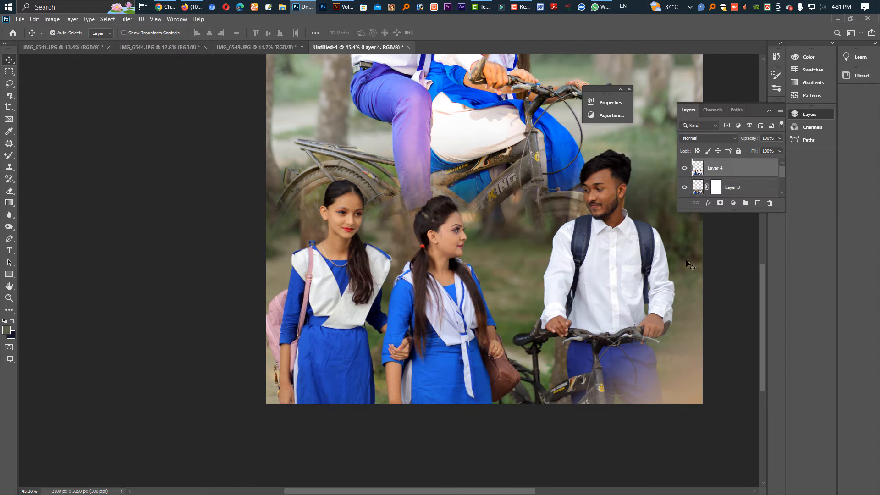
pyautogui.click(718, 189)
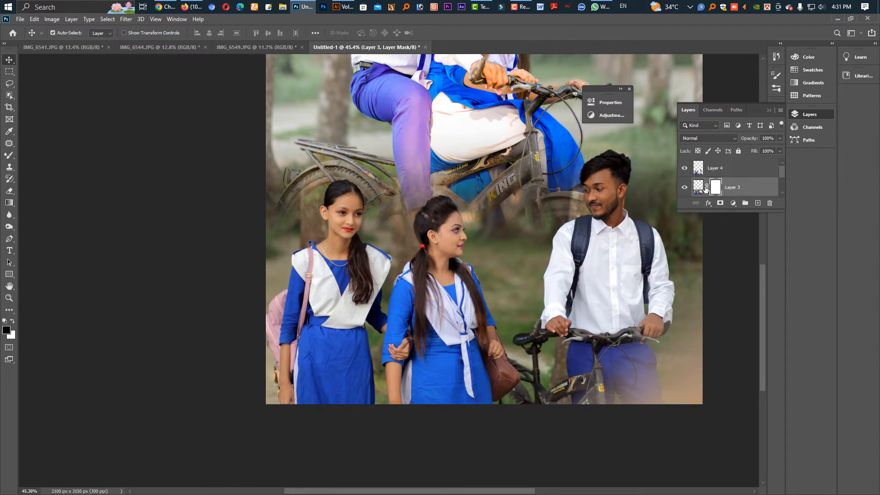
pyautogui.keyDown('ctrl'); pyautogui.click(729, 173); pyautogui.keyUp('ctrl')
pyautogui.hotkey('ctrl', 'e')
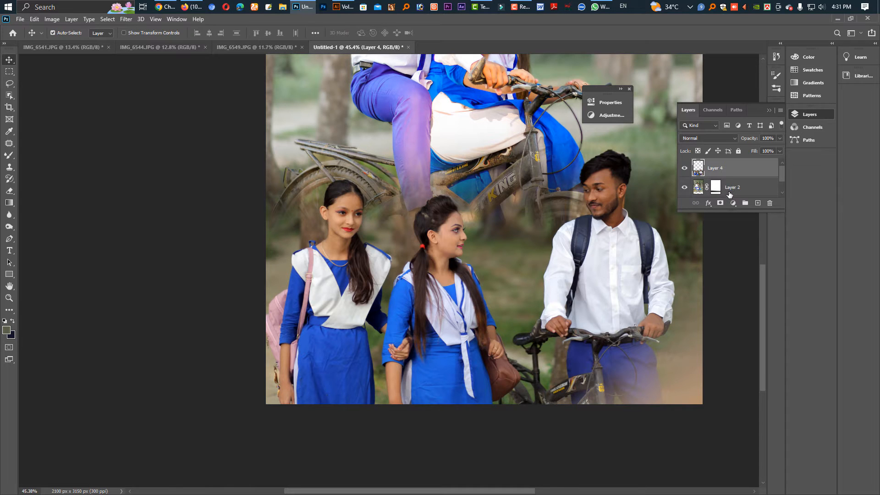
# Step: Try to extend the bottom fade on Layer 2's mask with a black-to-transparent gradient
pyautogui.click(719, 195)
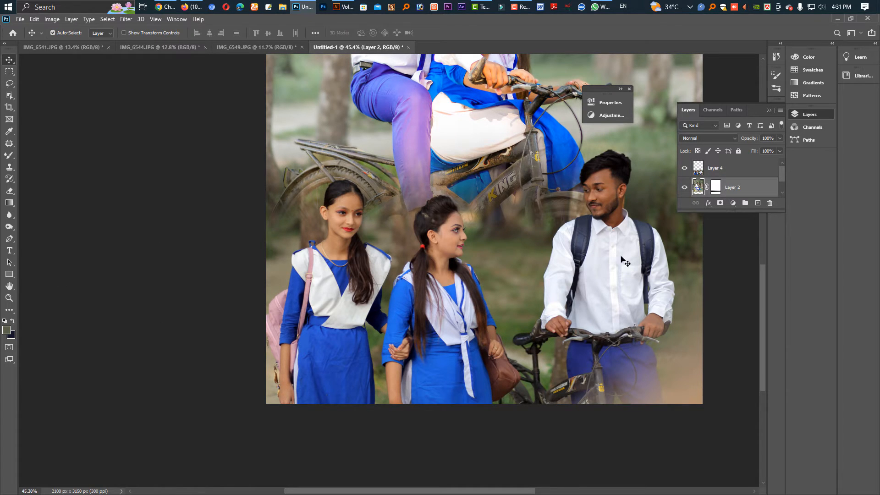
pyautogui.click(717, 191)
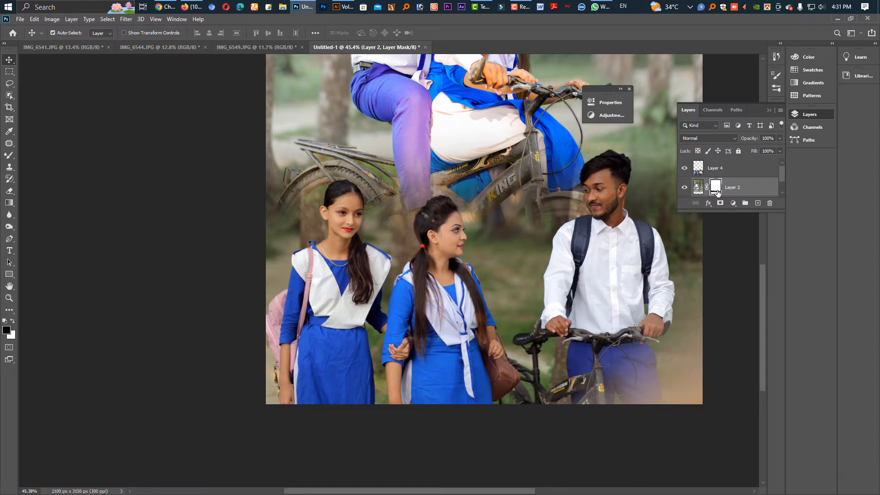
pyautogui.click(9, 202)
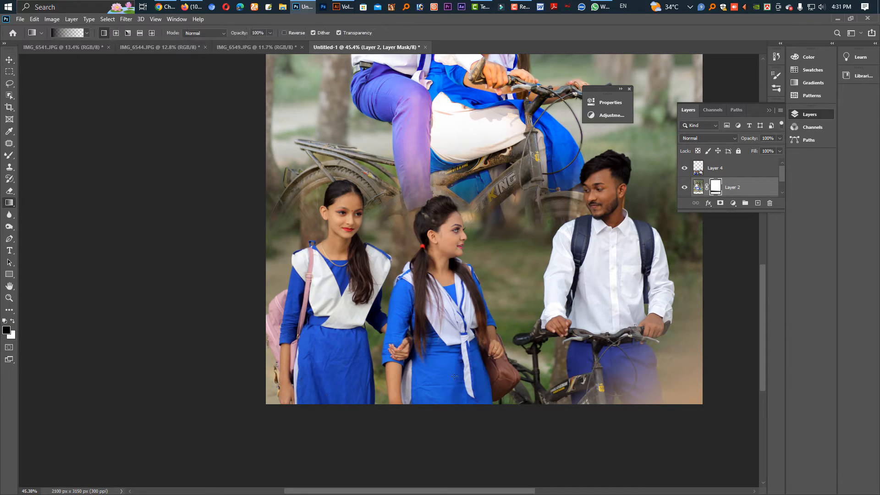
pyautogui.moveTo(455, 377); pyautogui.dragTo(448, 454)
pyautogui.hotkey('ctrl', 'z')
# Step: Darken the bottom edge of the group photo on Layer 4 with short black-to-transparent gradients
pyautogui.click(699, 170)
pyautogui.moveTo(412, 459); pyautogui.dragTo(412, 462)
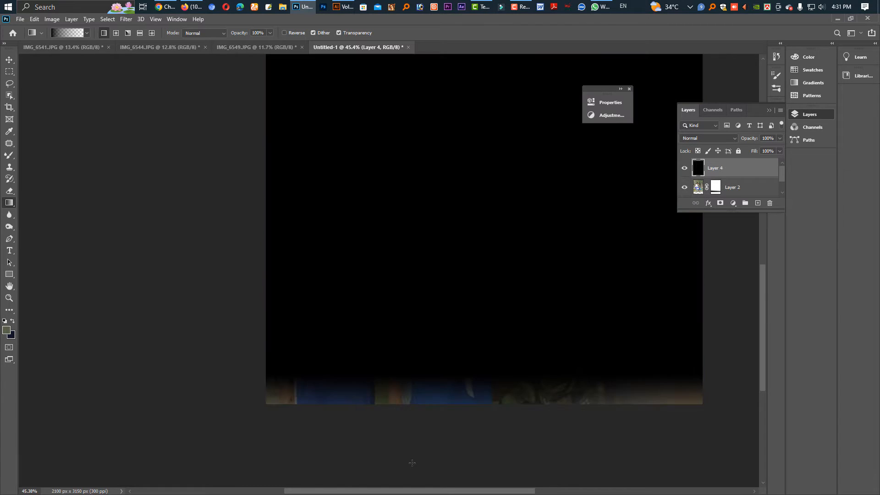
pyautogui.hotkey('ctrl', 'z')
pyautogui.moveTo(463, 376); pyautogui.dragTo(410, 419)
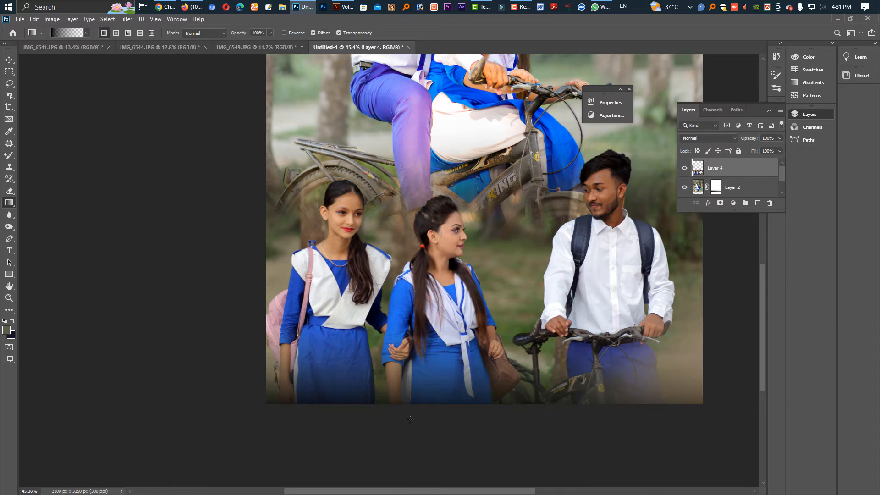
pyautogui.moveTo(532, 421); pyautogui.dragTo(548, 312)
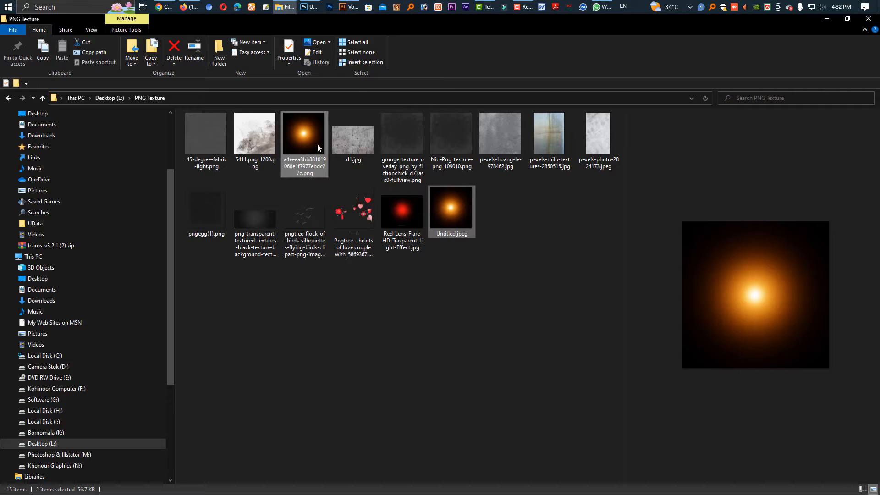
# Step: Place the orange glow image from the PNG Texture folder beneath Layer 4 and enlarge it to 599.26%
pyautogui.moveTo(453, 64); pyautogui.dragTo(361, 260)
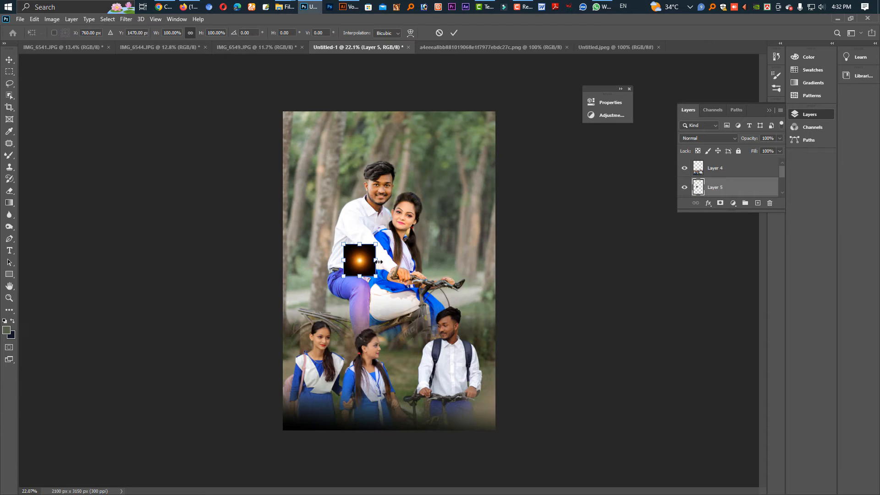
pyautogui.moveTo(514, 274); pyautogui.dragTo(521, 337)
pyautogui.press('Return')
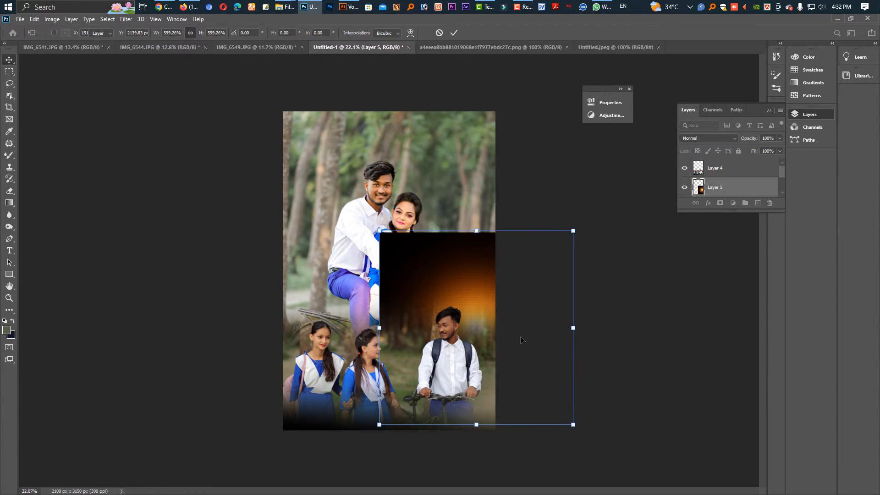
# Step: Set the glow layer's blend mode to Screen and reposition the glow beside the couple's bicycle handlebar
pyautogui.click(706, 138)
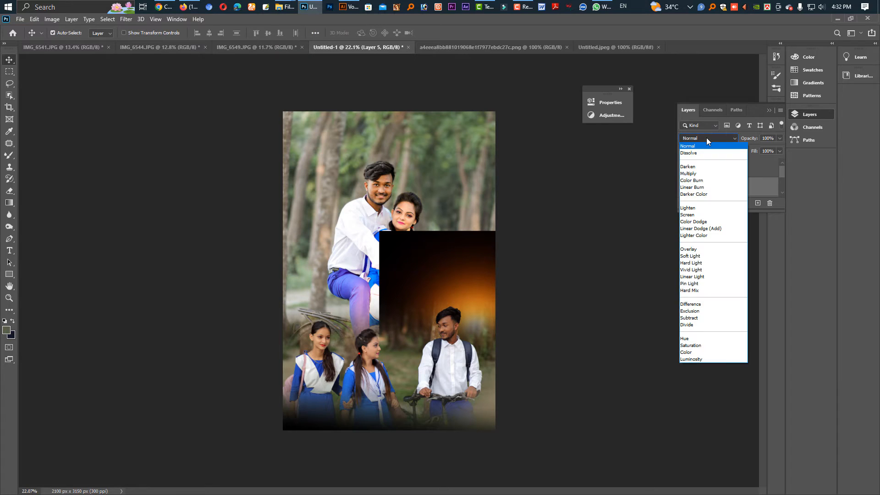
pyautogui.click(692, 216)
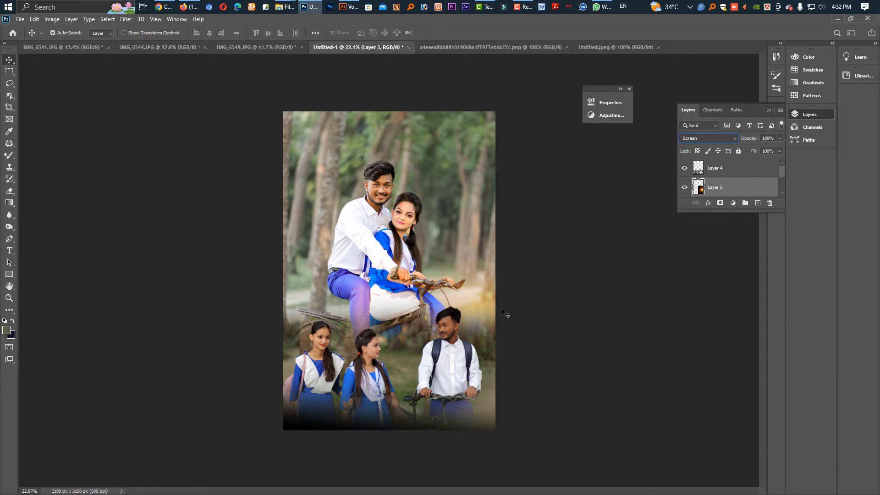
pyautogui.moveTo(482, 314); pyautogui.dragTo(498, 267)
pyautogui.hotkey('ctrl', 'z')
pyautogui.click(706, 188)
pyautogui.hotkey('ctrl', 't')
pyautogui.press('Return')
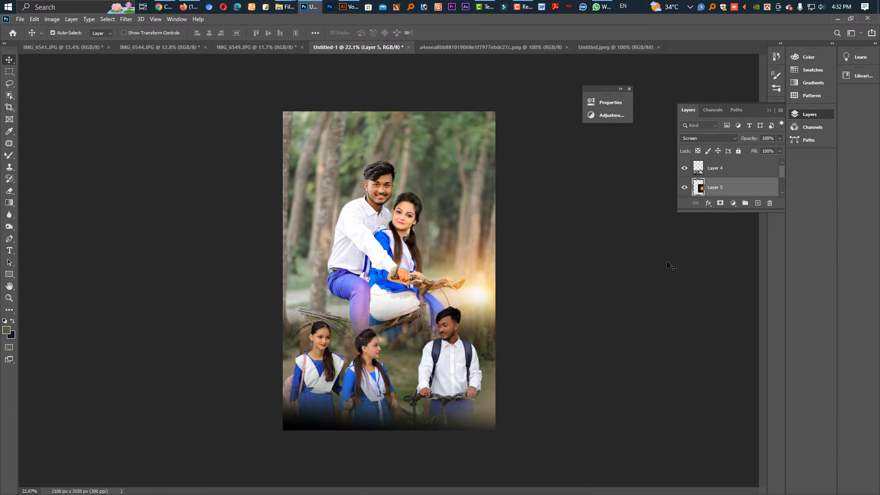
# Step: Duplicate the glow layer and move the copy above Layer 4
pyautogui.hotkey('ctrl', 'j')
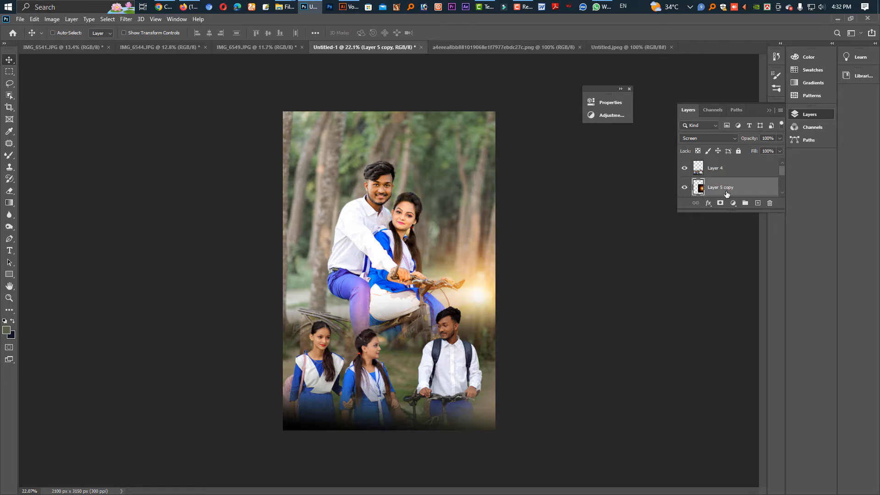
pyautogui.hotkey('ctrl', ']')
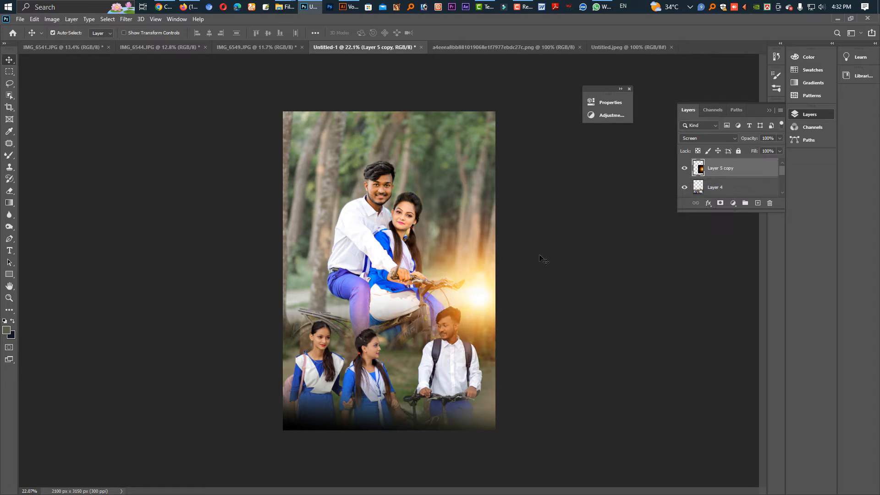
# Step: Move the glow copy down to the poster's bottom-right corner and rotate it
pyautogui.moveTo(482, 308); pyautogui.dragTo(486, 419)
pyautogui.hotkey('ctrl', 't')
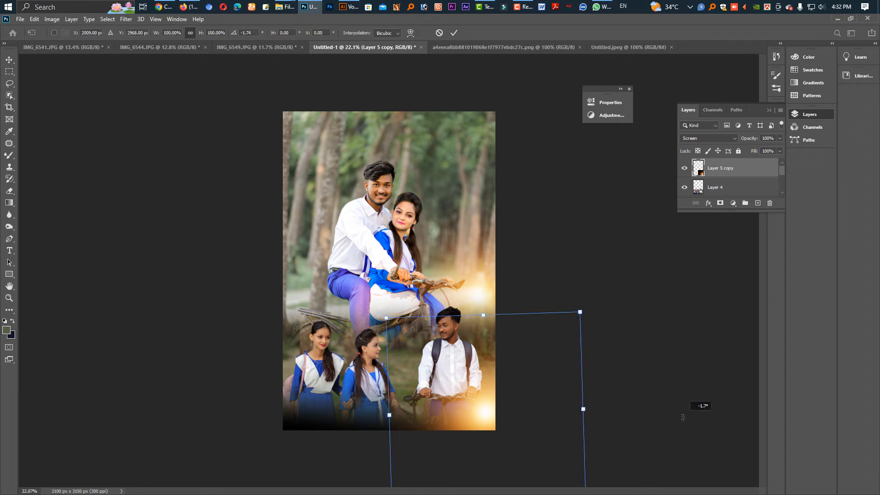
pyautogui.moveTo(584, 411); pyautogui.dragTo(696, 422)
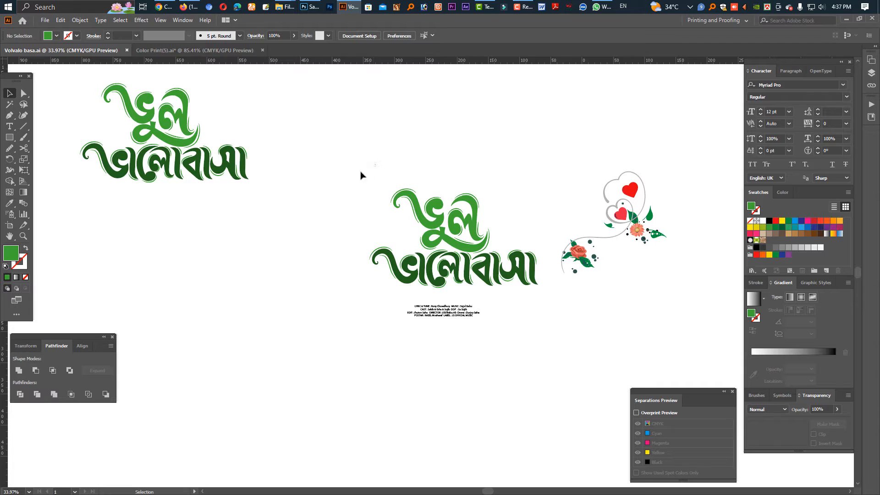
# Step: Copy the green ভুল ভালোবাসা lettering in Illustrator and paste it into the Photoshop poster's upper right, scaled to 36.23%
pyautogui.moveTo(340, 175); pyautogui.dragTo(535, 301)
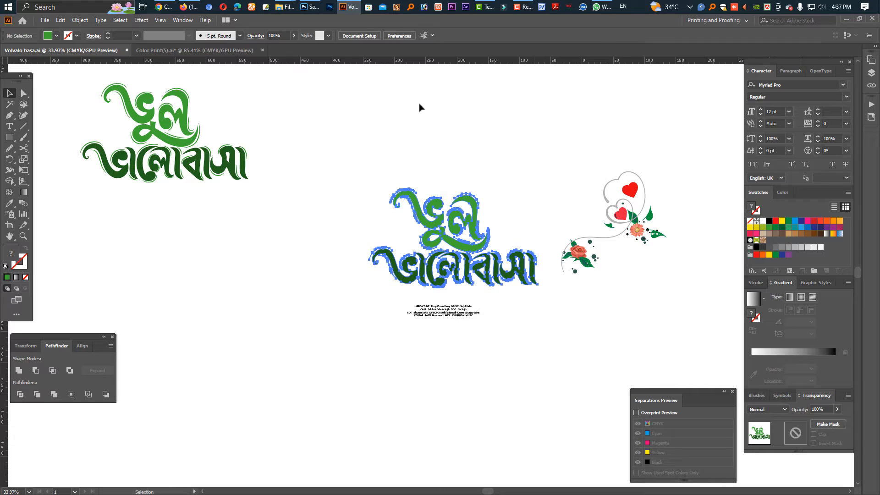
pyautogui.hotkey('alt', 'Tab')
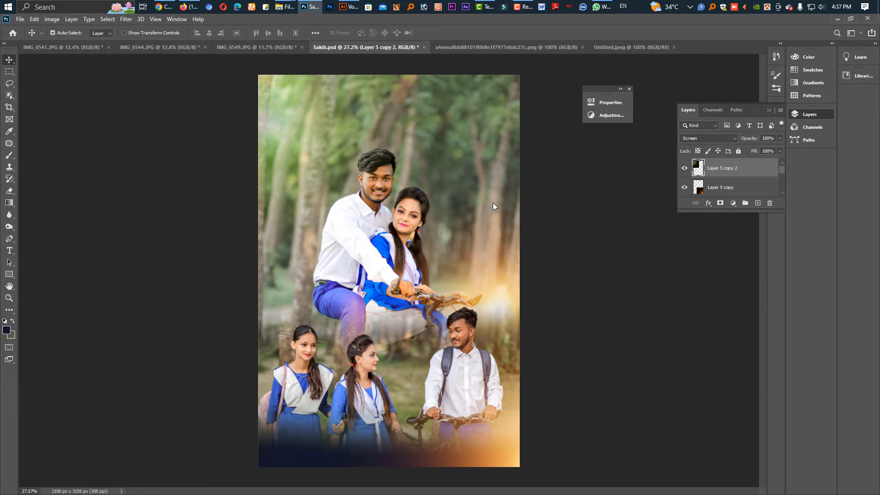
pyautogui.hotkey('ctrl', 'v')
pyautogui.press('Return')
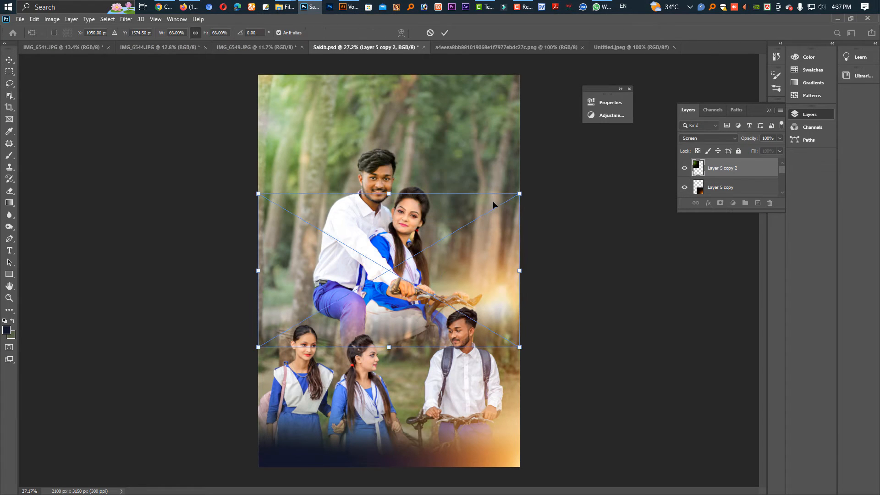
pyautogui.moveTo(389, 347); pyautogui.dragTo(457, 169)
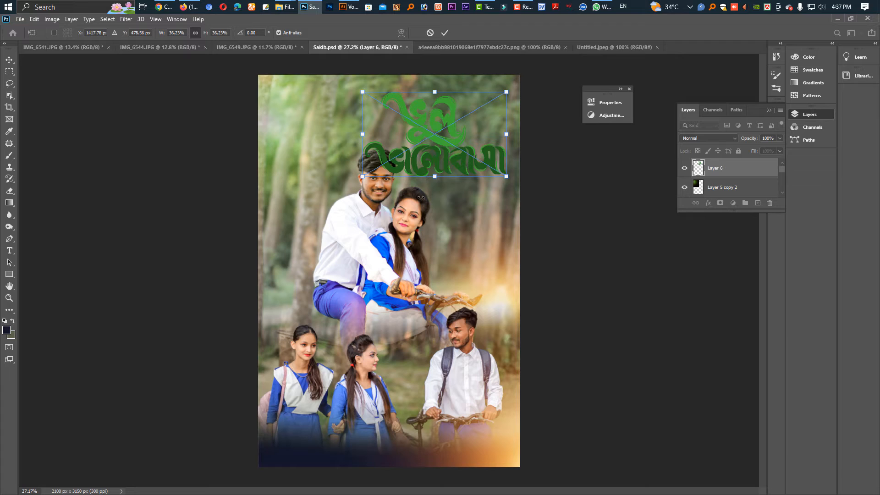
pyautogui.press('Return')
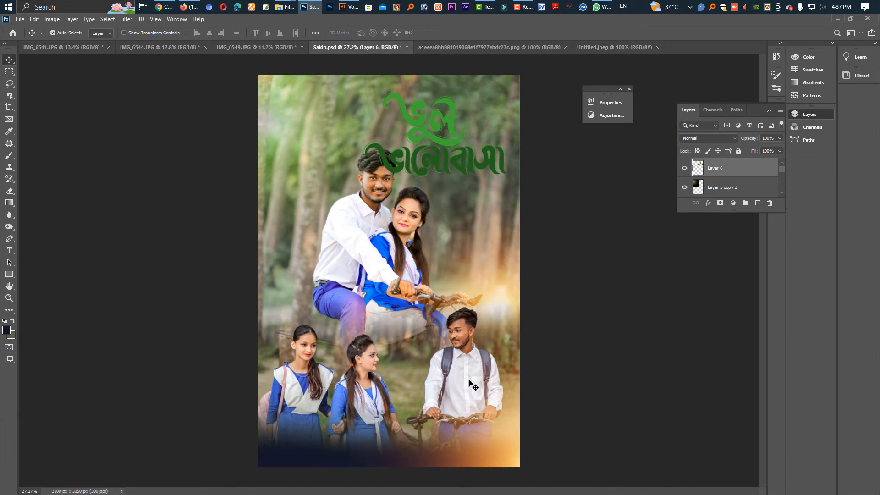
# Step: Shift the couple and group photos slightly down and move the title left above the man's head
pyautogui.moveTo(365, 264); pyautogui.dragTo(364, 277)
pyautogui.click(539, 367)
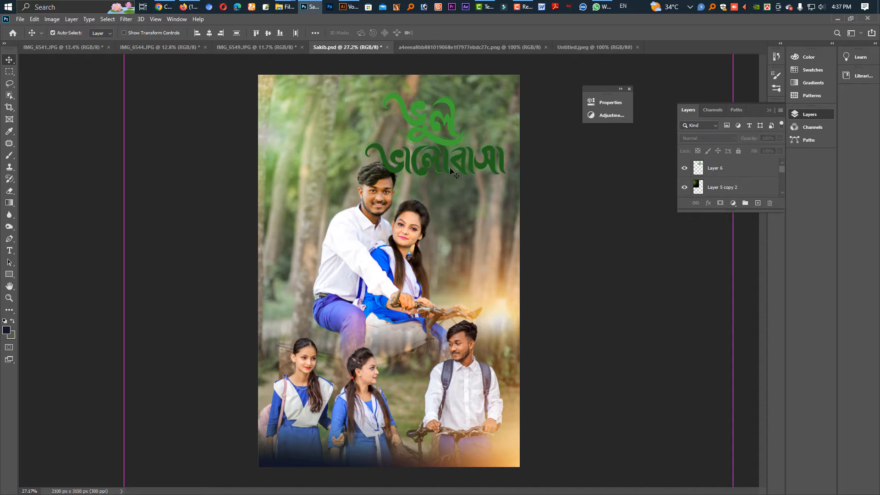
pyautogui.moveTo(439, 139); pyautogui.dragTo(300, 223)
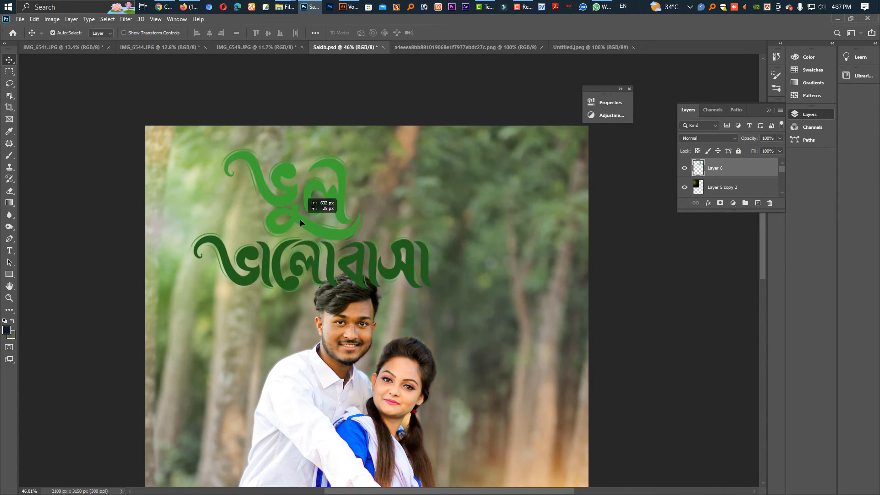
# Step: Shrink the Layer 6 title and place it in the poster's upper right, beside the man's hair
pyautogui.click(405, 258)
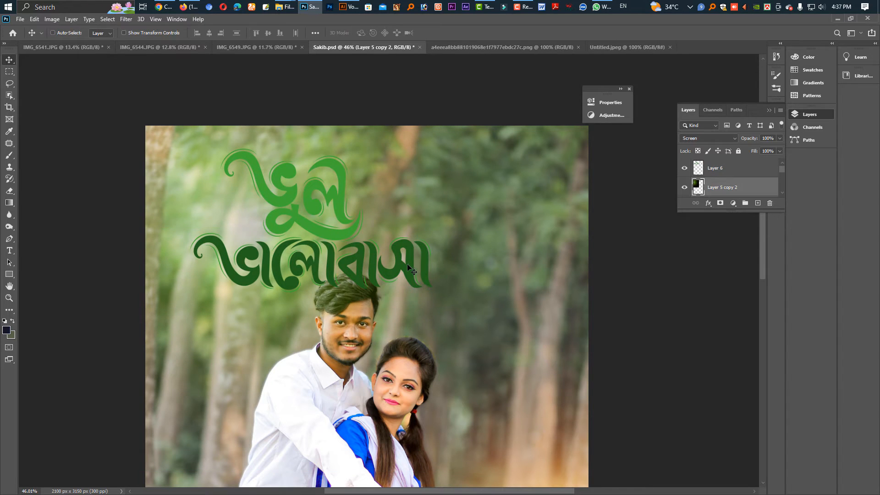
pyautogui.click(393, 266)
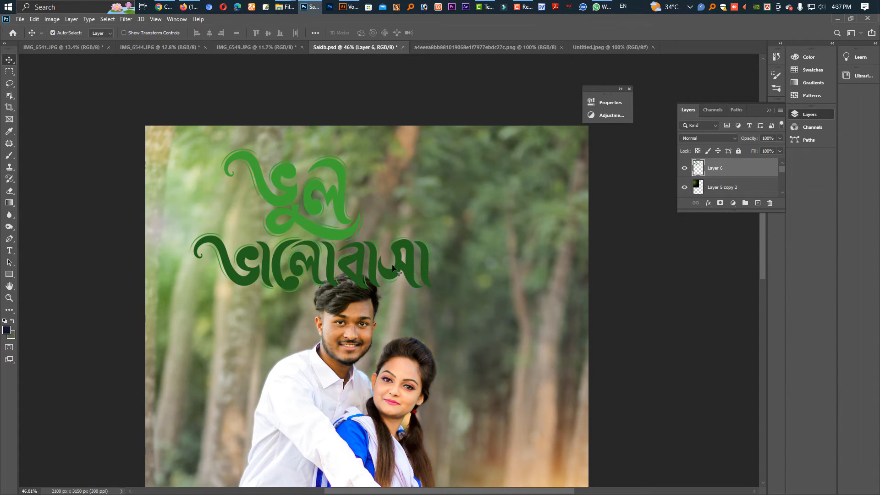
pyautogui.hotkey('ctrl', 't')
pyautogui.moveTo(313, 293); pyautogui.dragTo(486, 286)
pyautogui.press('Return')
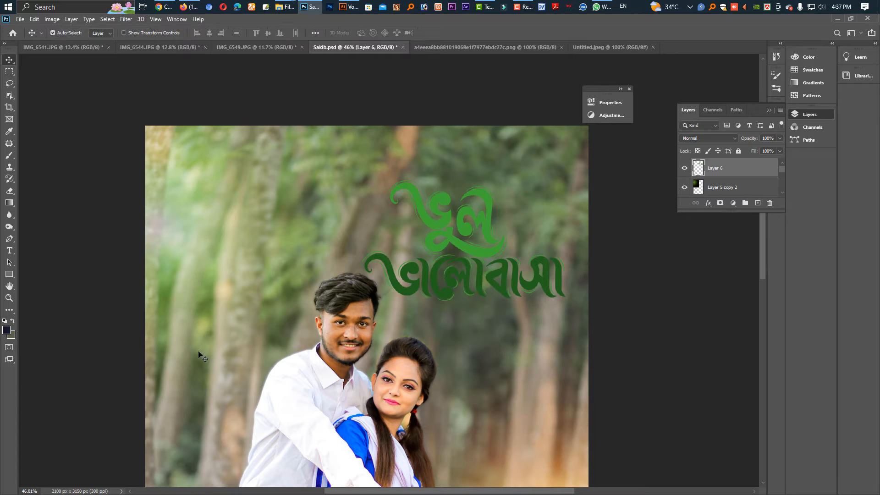
pyautogui.moveTo(460, 270)
pyautogui.mouseDown()
pyautogui.moveTo(470, 250)
pyautogui.moveTo(451, 265)
pyautogui.mouseUp()
pyautogui.scroll(3, 480, 235)
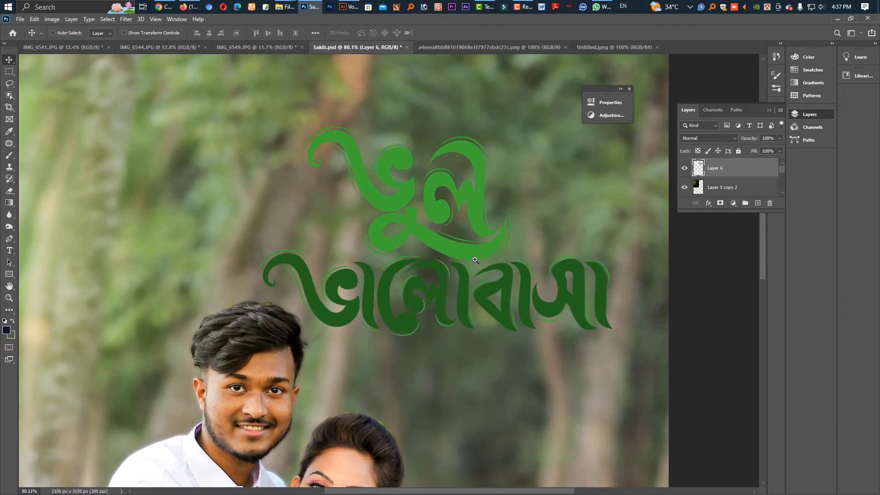
# Step: Open the d1.jpg concrete texture from the PNG Texture folder and copy the whole image into the poster
pyautogui.moveTo(279, 9)
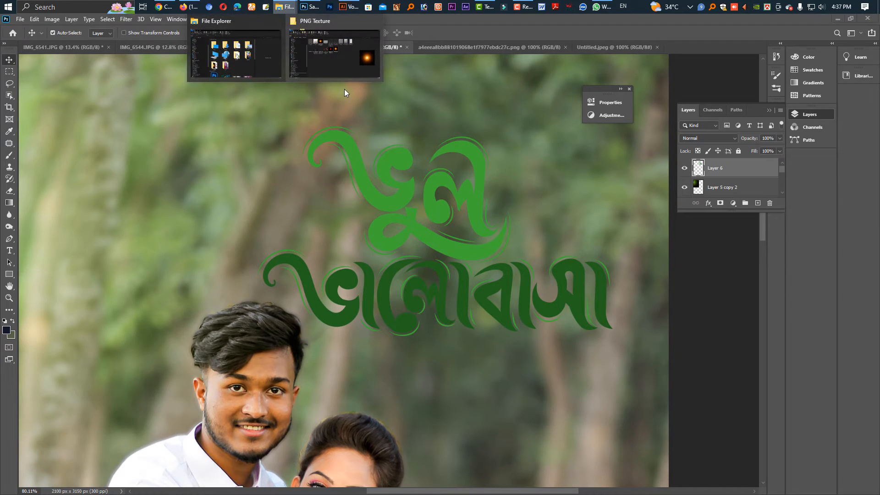
pyautogui.click(334, 65)
pyautogui.click(347, 144)
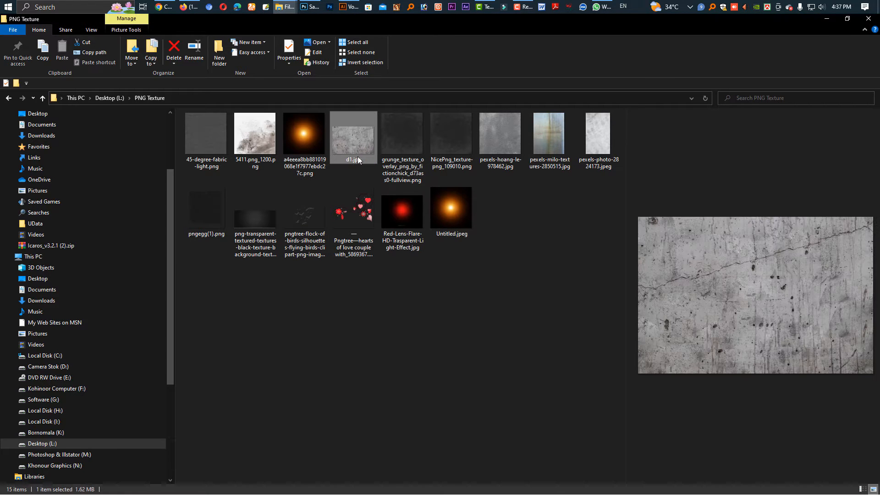
pyautogui.moveTo(354, 151); pyautogui.dragTo(703, 48)
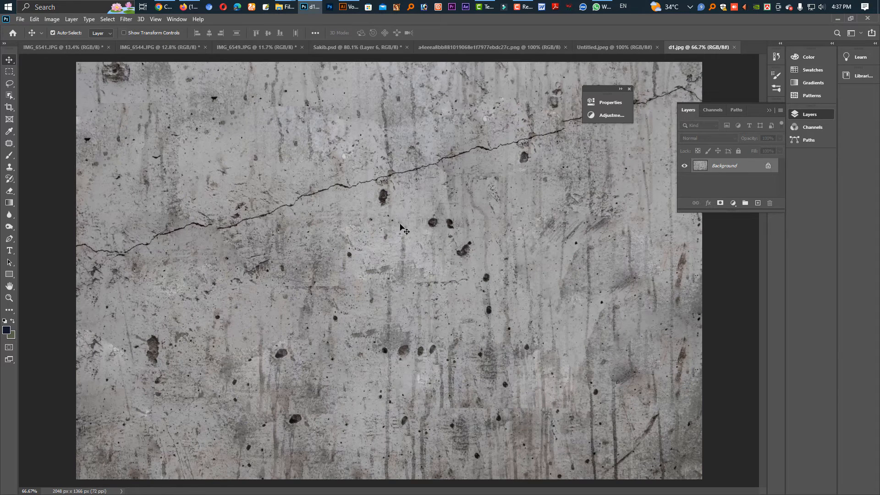
pyautogui.hotkey('ctrl', 'a')
pyautogui.moveTo(408, 223); pyautogui.dragTo(443, 227)
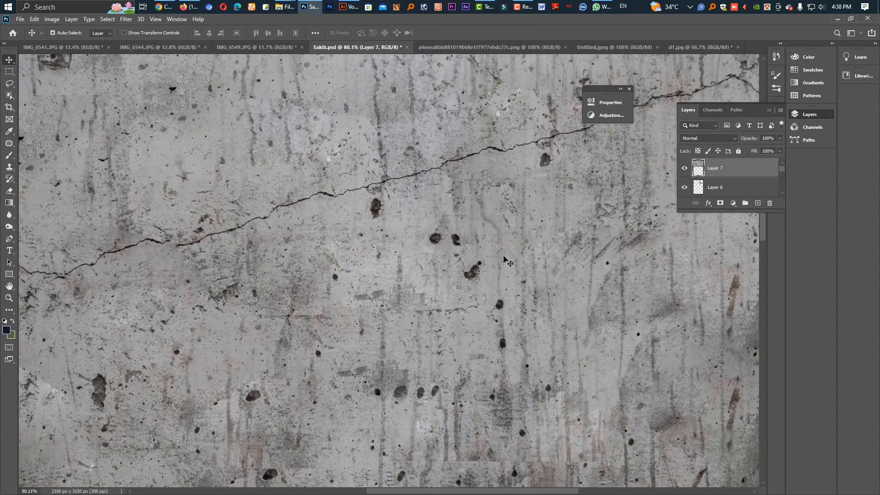
# Step: Scale the concrete texture to 55.10% and position it over the title lettering
pyautogui.scroll(-6, 602, 264)
pyautogui.hotkey('ctrl', 't')
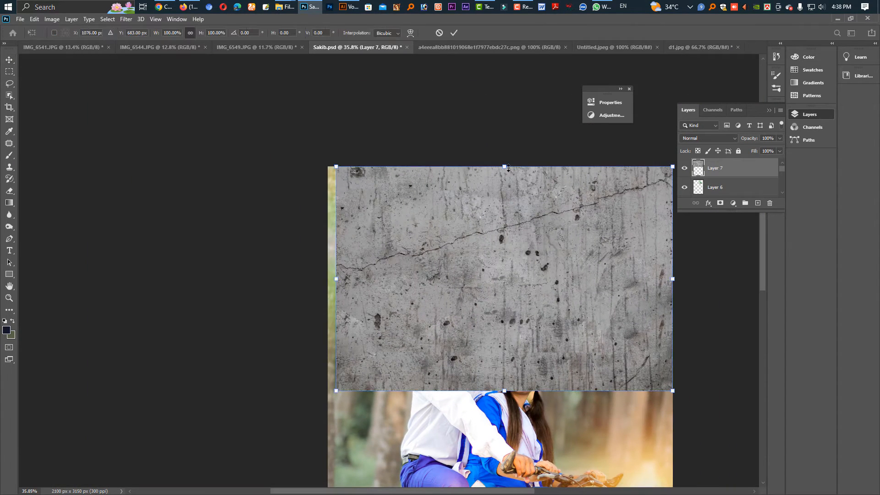
pyautogui.moveTo(506, 167); pyautogui.dragTo(504, 274)
pyautogui.moveTo(516, 344); pyautogui.dragTo(579, 323)
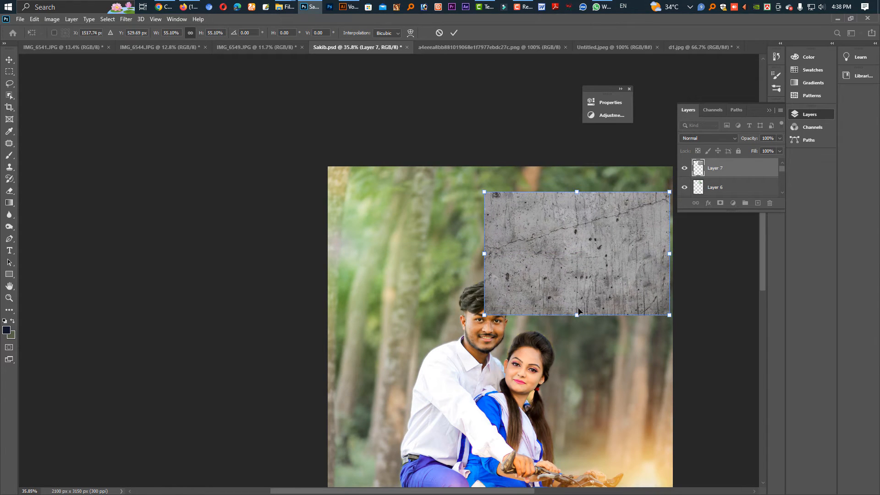
pyautogui.press('Return')
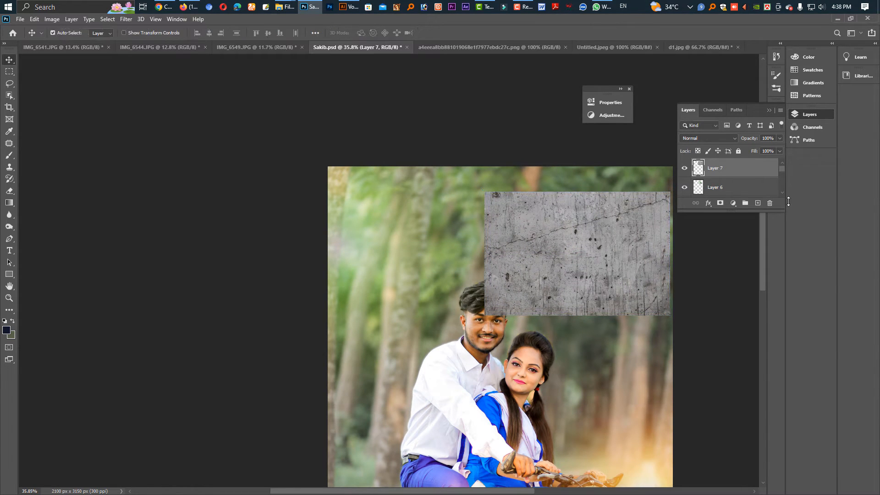
# Step: Clip the concrete texture on Layer 7 to the Layer 6 title lettering
pyautogui.keyDown('alt'); pyautogui.click(736, 173); pyautogui.keyUp('alt')
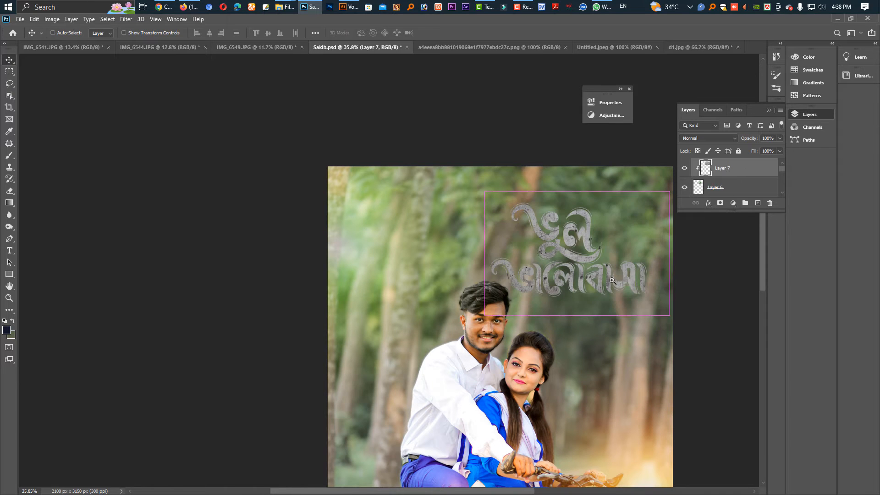
pyautogui.scroll(5, 573, 265)
pyautogui.moveTo(573, 266); pyautogui.dragTo(477, 292)
# Step: Add a black Multiply drop shadow to Layer 6: opacity 64%, angle 144°, distance 8 px, spread 4%, size 16 px
pyautogui.click(742, 191)
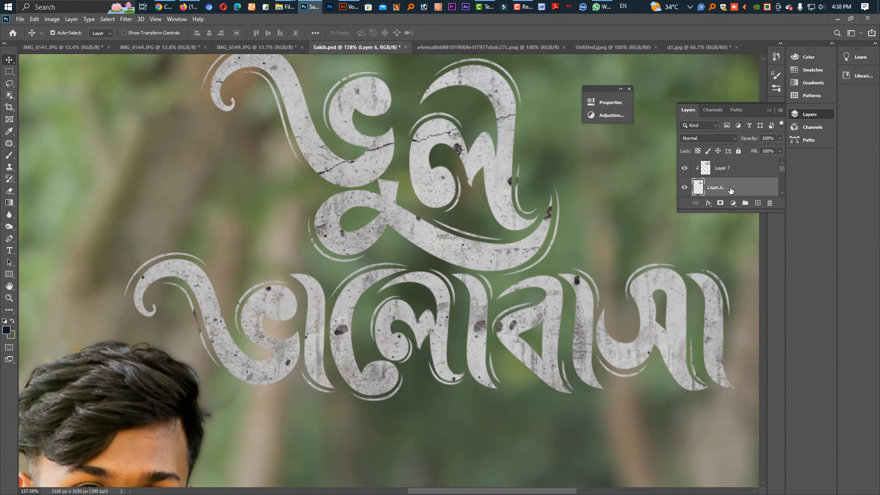
pyautogui.rightClick(743, 192)
pyautogui.click(747, 120)
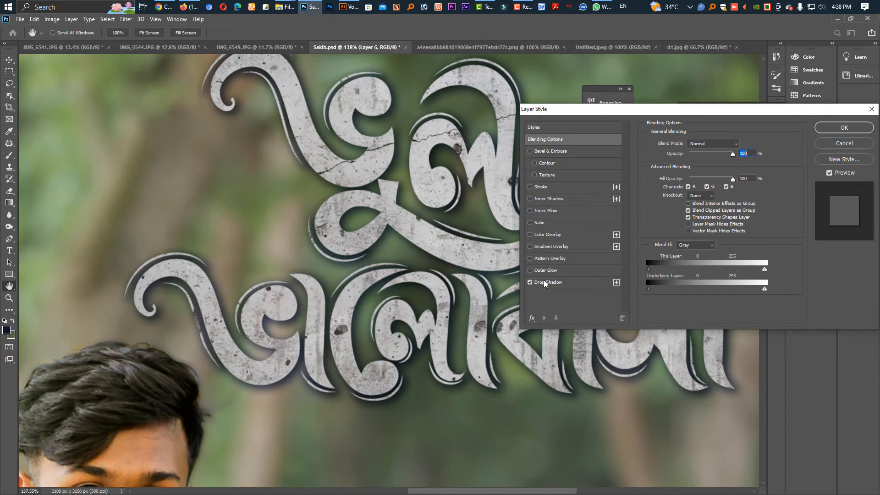
pyautogui.click(545, 282)
pyautogui.moveTo(437, 243); pyautogui.dragTo(439, 246)
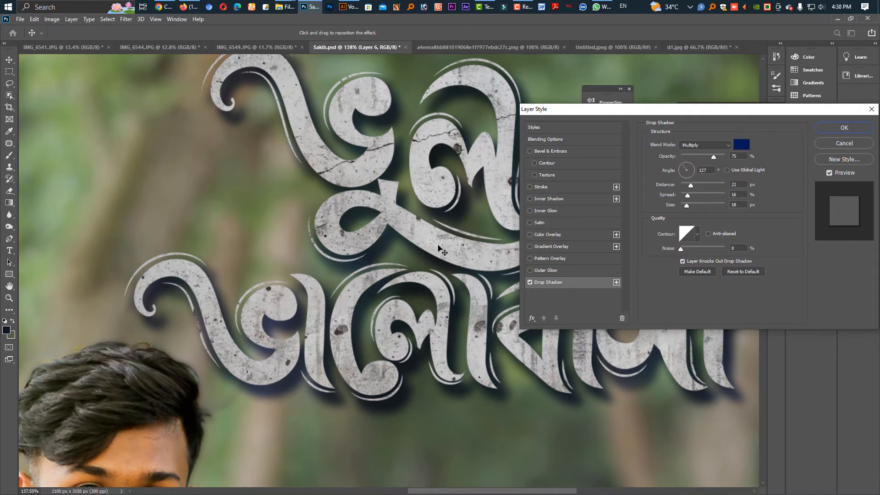
pyautogui.moveTo(687, 205); pyautogui.dragTo(686, 186)
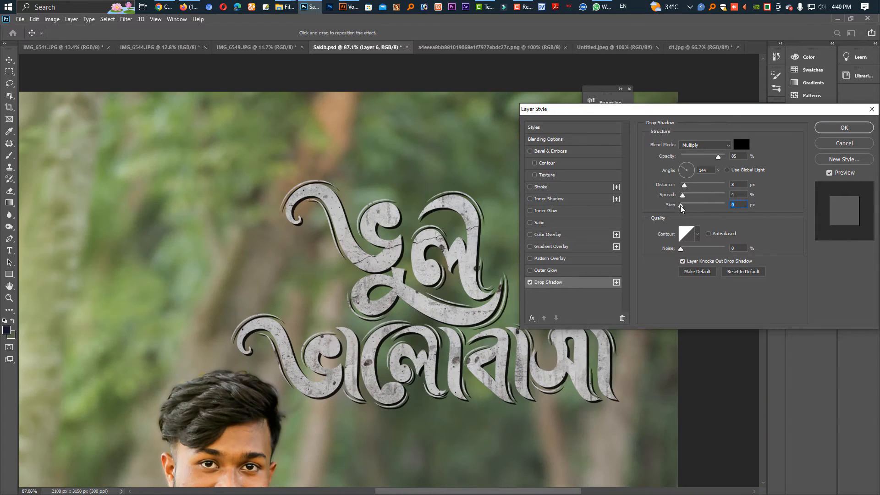
pyautogui.moveTo(685, 208); pyautogui.dragTo(686, 210)
pyautogui.moveTo(720, 157); pyautogui.dragTo(711, 161)
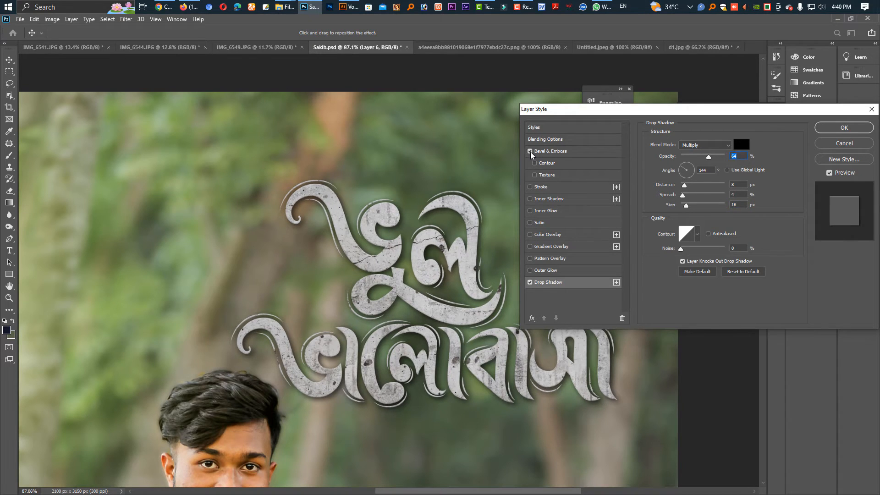
# Step: Try a Chisel Hard inner bevel on the title, switch it off, and apply the layer style
pyautogui.click(548, 152)
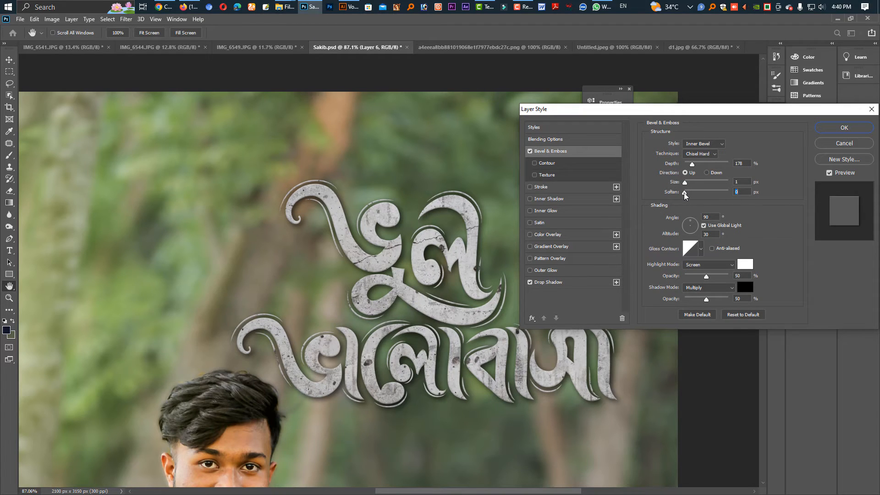
pyautogui.click(530, 151)
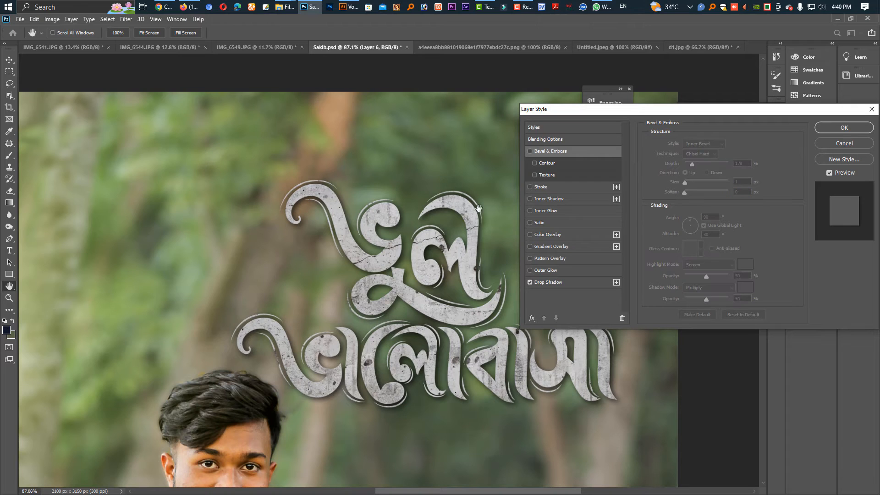
pyautogui.click(835, 130)
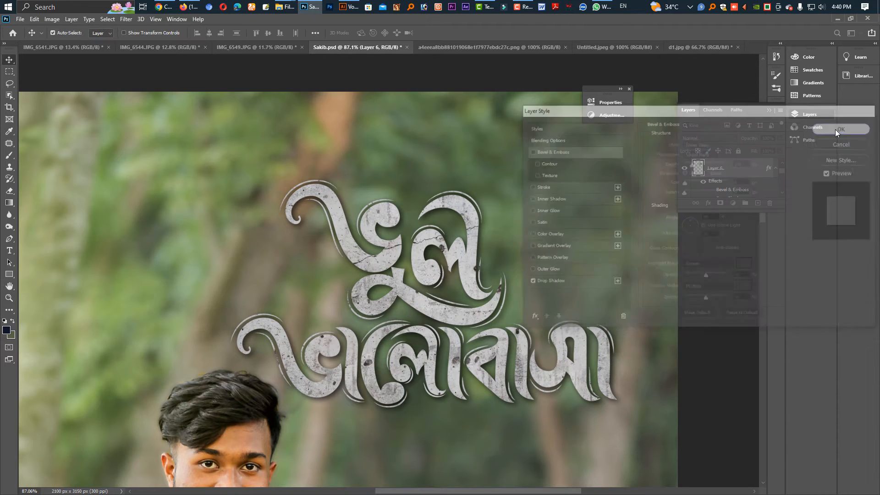
# Step: Move the Layer 5 copy 2 glow from the poster's upper left to the upper right behind the title
pyautogui.scroll(-9, 509, 321)
pyautogui.moveTo(509, 322); pyautogui.dragTo(485, 305)
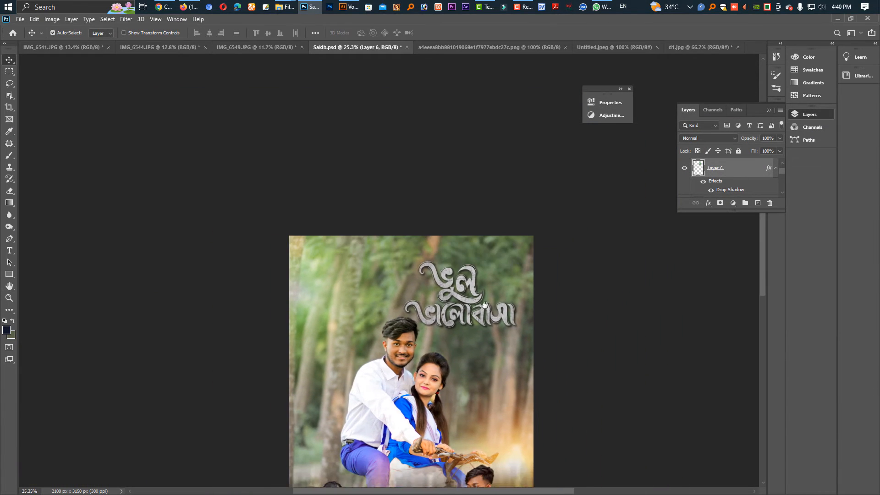
pyautogui.click(504, 275)
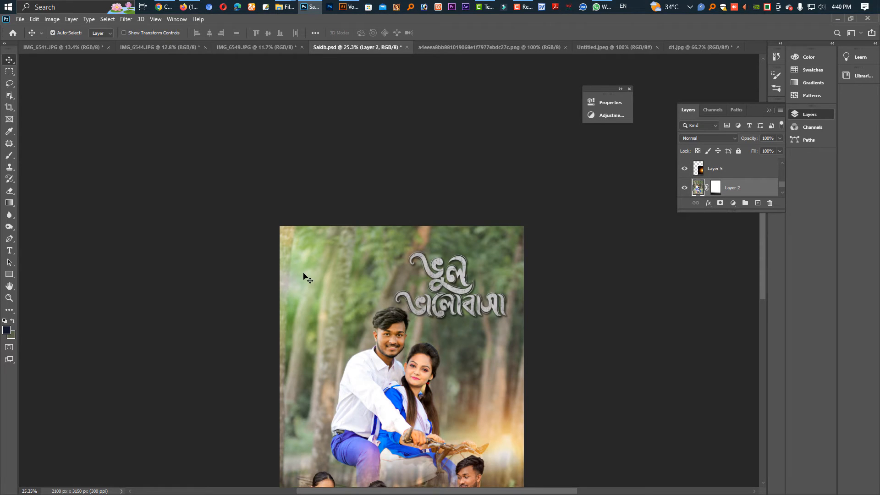
pyautogui.moveTo(303, 276); pyautogui.dragTo(502, 290)
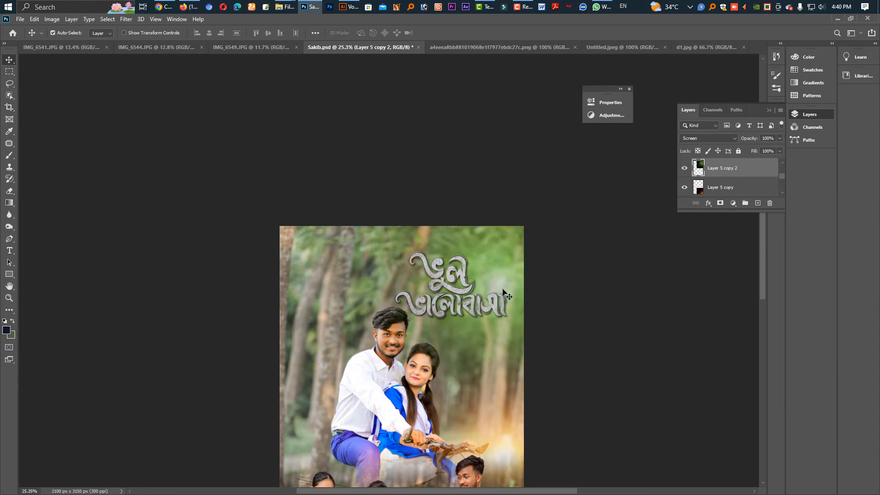
pyautogui.press('Tab')
pyautogui.press('Tab')
pyautogui.scroll(2, 733, 174)
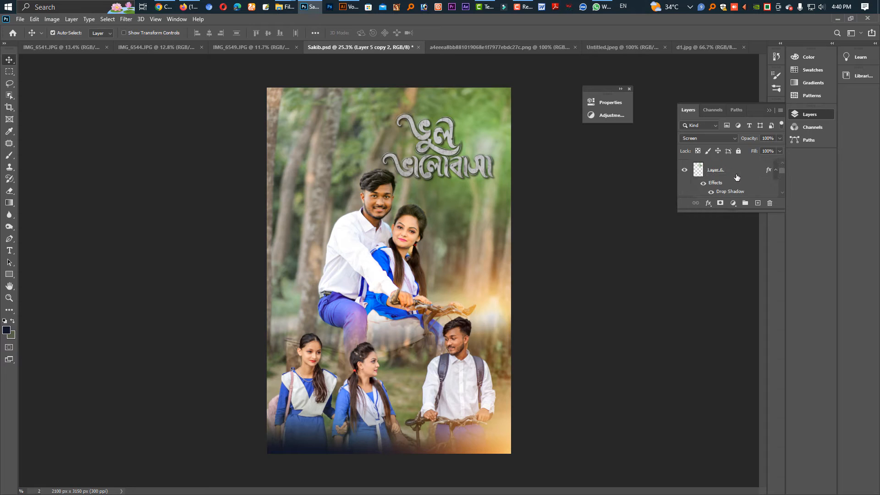
pyautogui.moveTo(479, 145); pyautogui.dragTo(474, 145)
pyautogui.moveTo(425, 124); pyautogui.dragTo(509, 197)
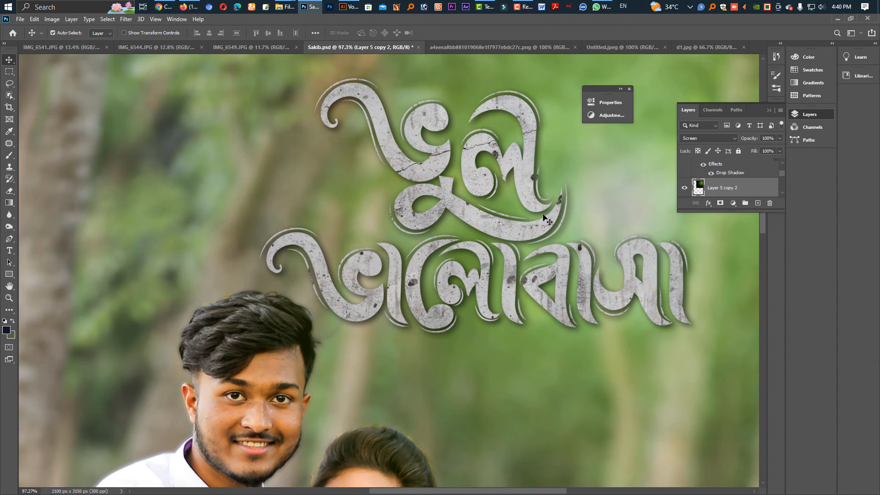
# Step: Copy the heart-and-flower ornament beside the lettering in Illustrator and paste it into the Photoshop poster
pyautogui.click(349, 7)
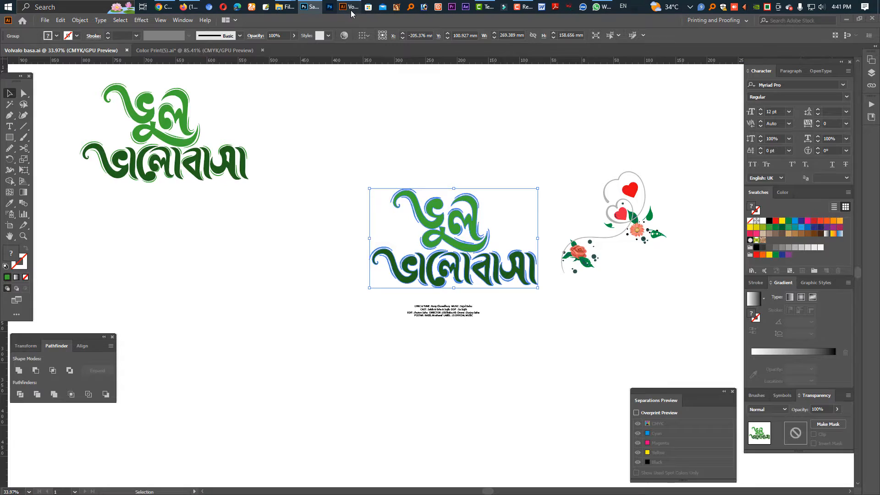
pyautogui.moveTo(556, 163); pyautogui.dragTo(695, 325)
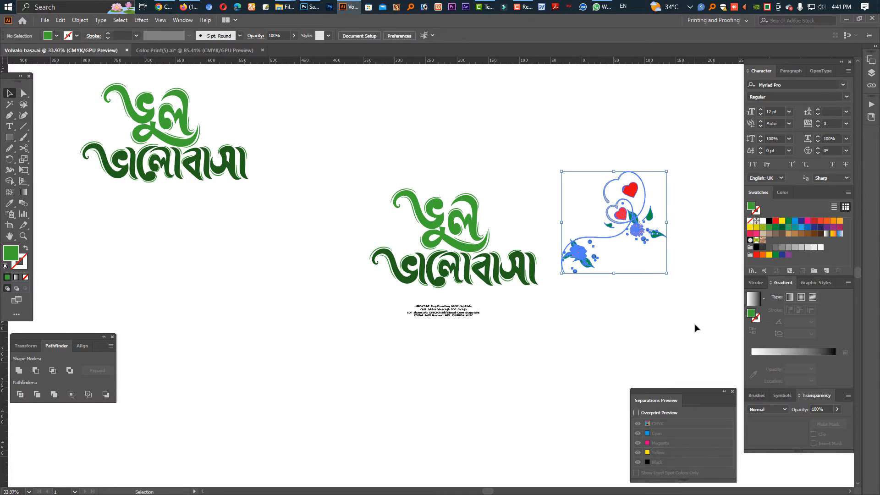
pyautogui.hotkey('ctrl', 'c')
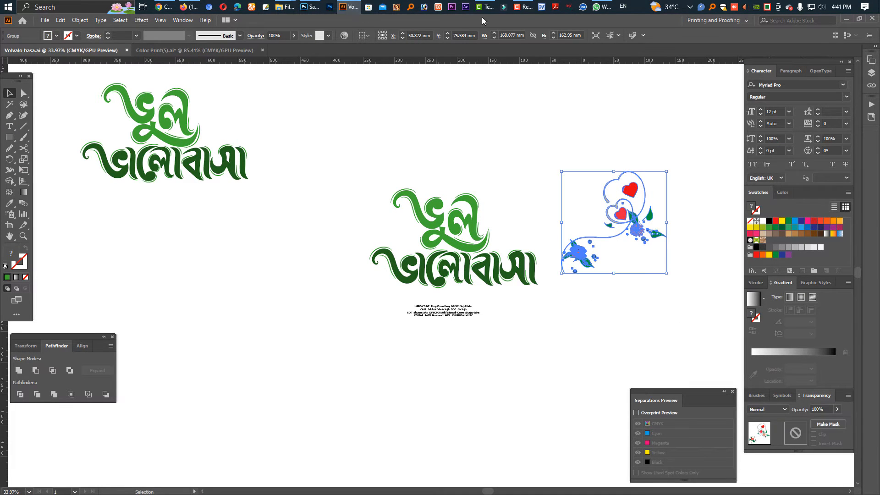
pyautogui.click(309, 7)
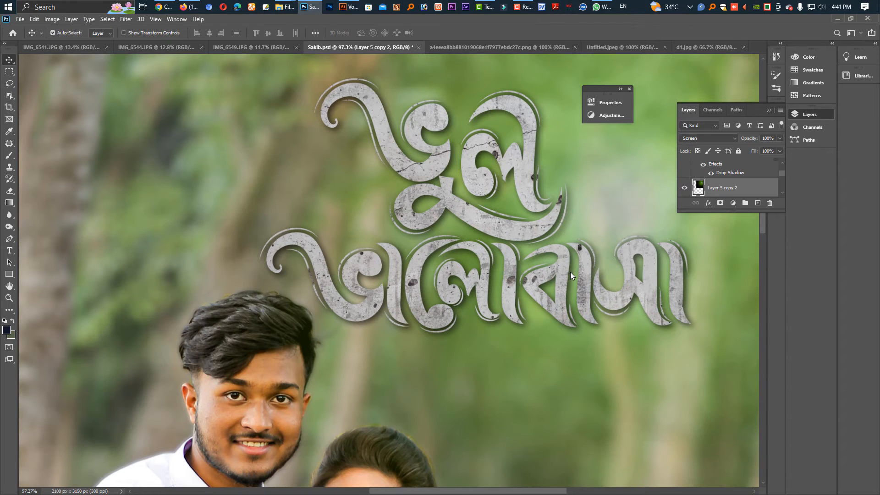
pyautogui.hotkey('ctrl', 'v')
pyautogui.press('Return')
# Step: Scale the pasted heart-and-flower ornament down and place it over the right part of the title lettering
pyautogui.scroll(-1, 570, 271)
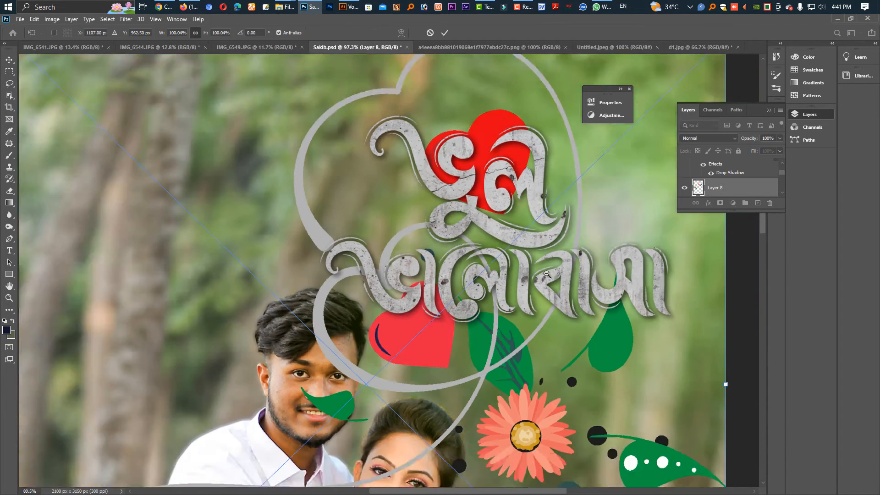
pyautogui.scroll(-5, 546, 274)
pyautogui.moveTo(519, 407); pyautogui.dragTo(589, 290)
pyautogui.press('Return')
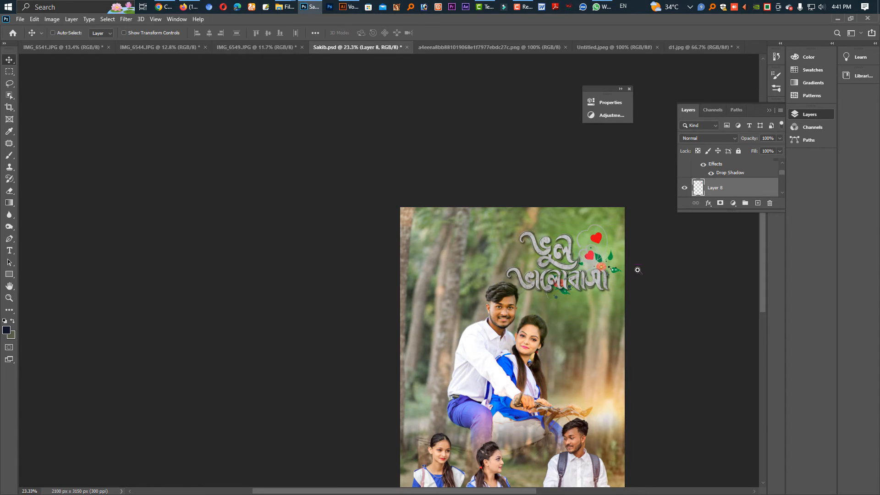
# Step: Raise the Layer 8 ornament above the Layer 7 texture and shift it slightly left over the title
pyautogui.scroll(5, 605, 270)
pyautogui.hotkey('ctrl', ']')
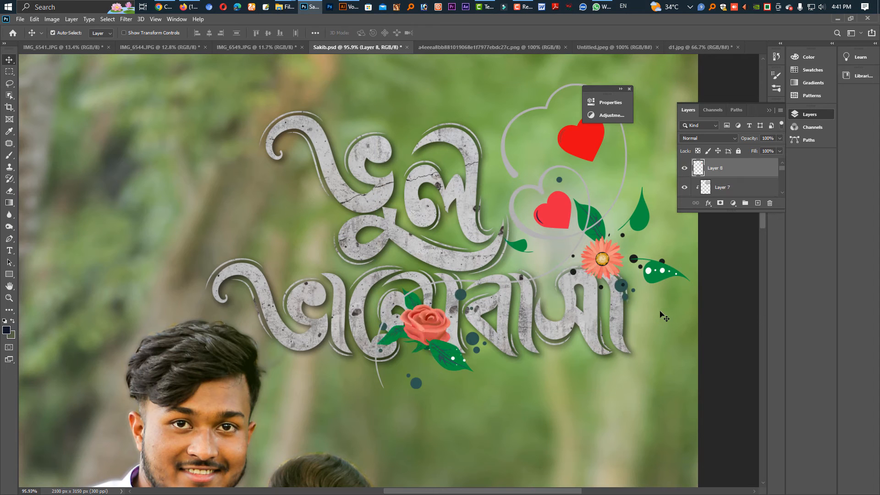
pyautogui.moveTo(603, 255); pyautogui.dragTo(586, 252)
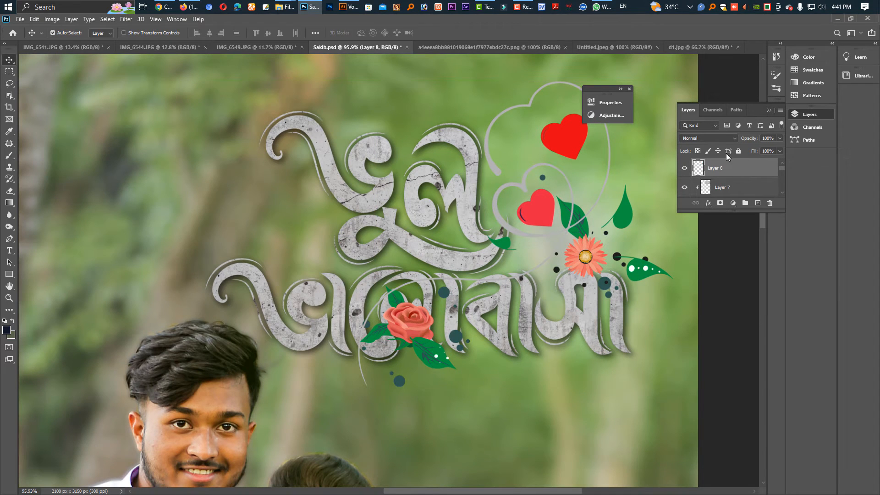
# Step: Set Layer 8's blend mode to Difference, shrink the ornament and fit it against the title's right side
pyautogui.click(718, 139)
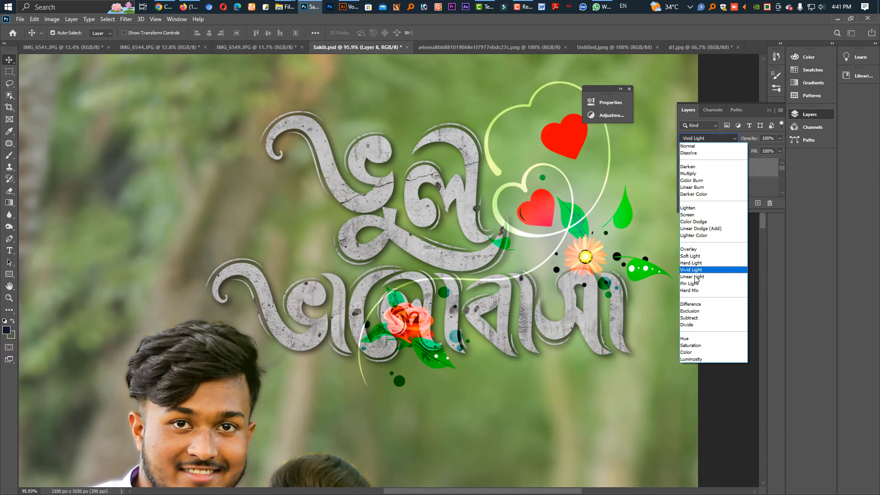
pyautogui.click(693, 305)
pyautogui.hotkey('ctrl', 't')
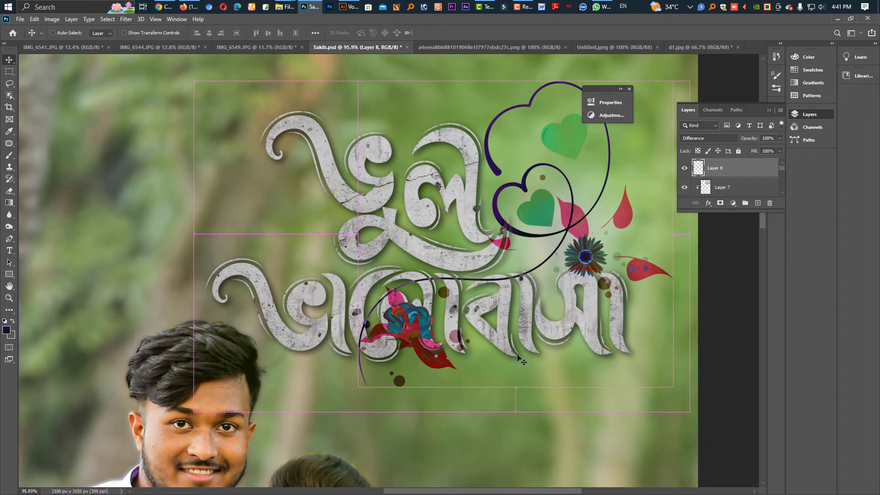
pyautogui.moveTo(517, 389); pyautogui.dragTo(537, 307)
pyautogui.moveTo(579, 234); pyautogui.dragTo(591, 248)
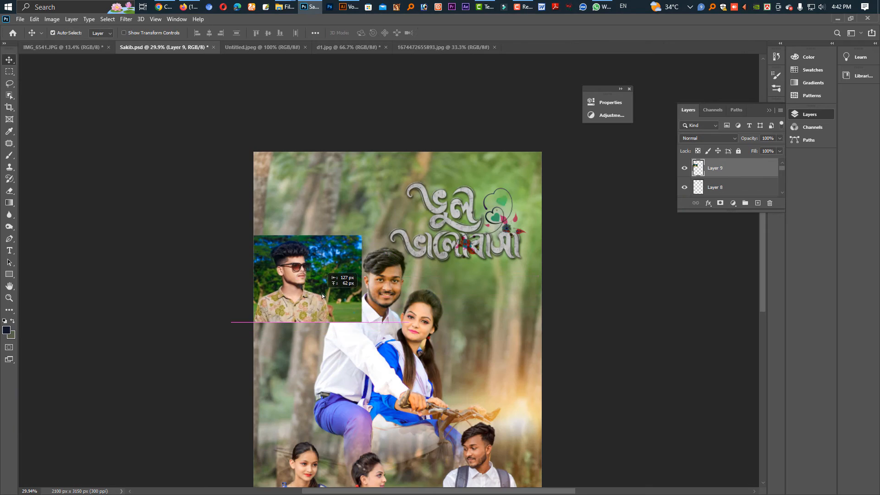
# Step: Scale the Layer 9 portrait of the man in sunglasses to about 74% and place it above the couple's heads
pyautogui.moveTo(322, 293); pyautogui.dragTo(340, 259)
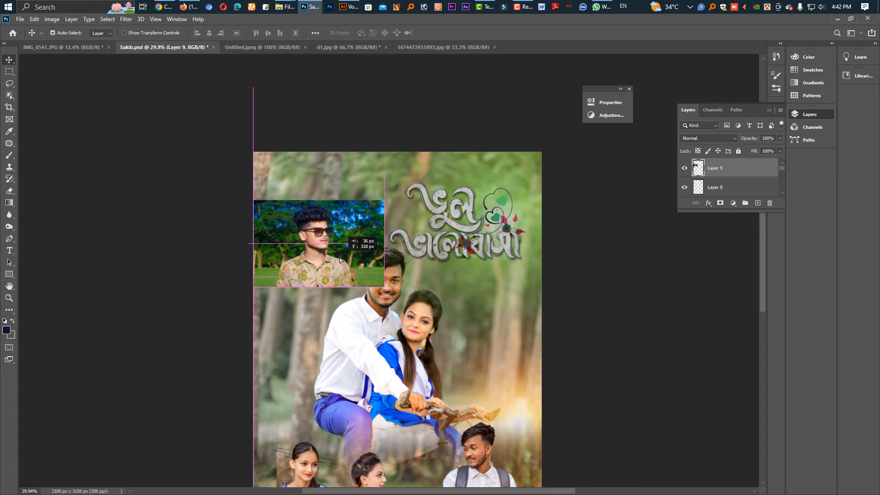
pyautogui.scroll(4, 299, 233)
pyautogui.moveTo(371, 282); pyautogui.dragTo(359, 263)
pyautogui.hotkey('ctrl', 't')
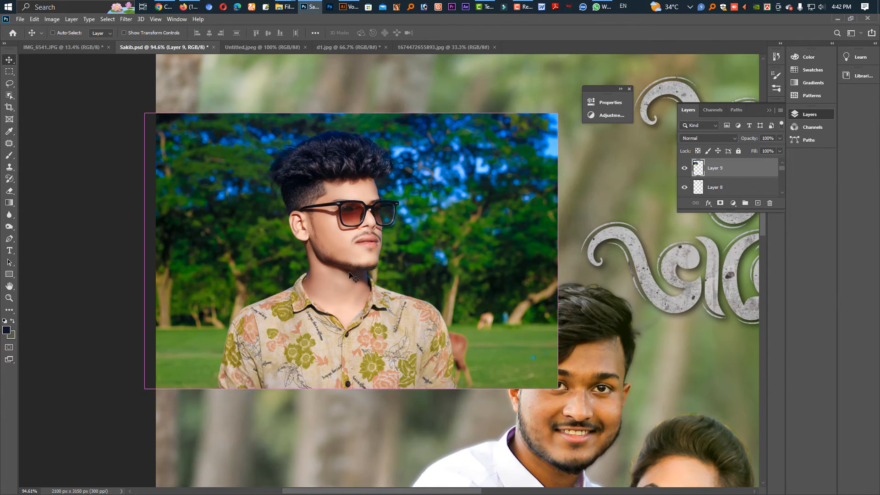
pyautogui.moveTo(351, 386); pyautogui.dragTo(357, 290)
pyautogui.press('Return')
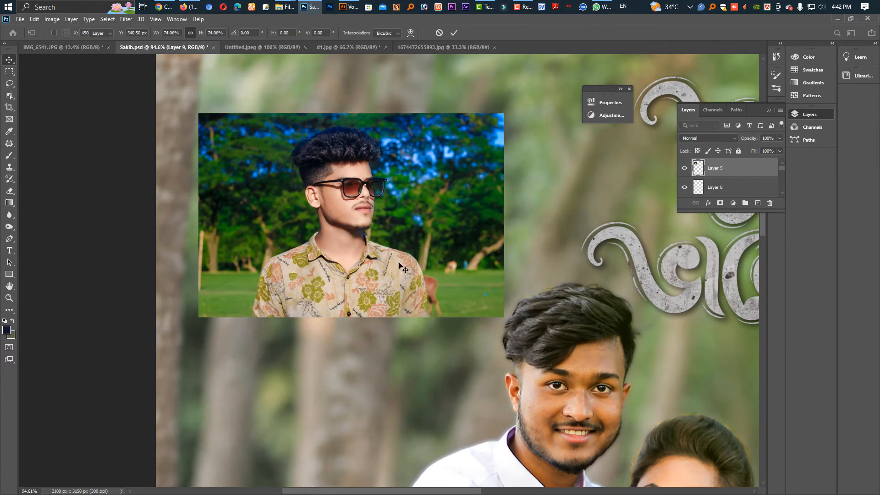
pyautogui.moveTo(424, 214); pyautogui.dragTo(610, 222)
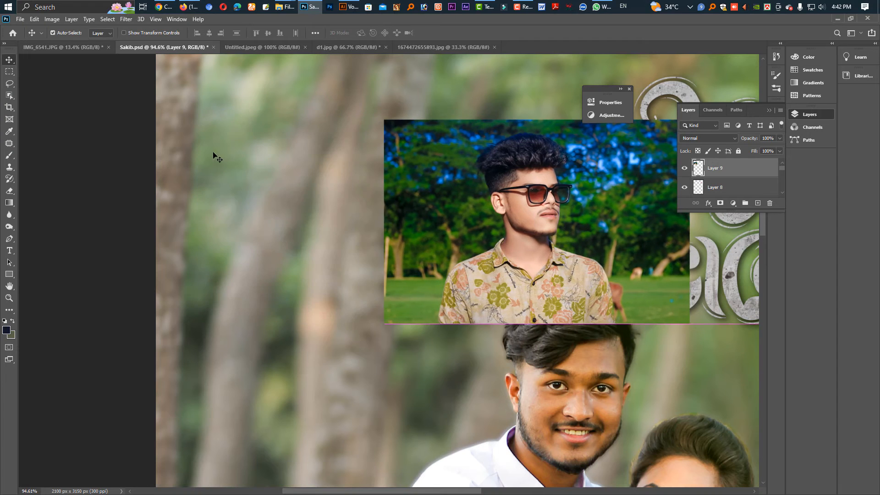
# Step: Draw an upright rectangular selection beside the portrait and fill it with white (ffffff) on a new layer
pyautogui.rightClick(9, 72)
pyautogui.click(43, 70)
pyautogui.moveTo(267, 143); pyautogui.dragTo(413, 369)
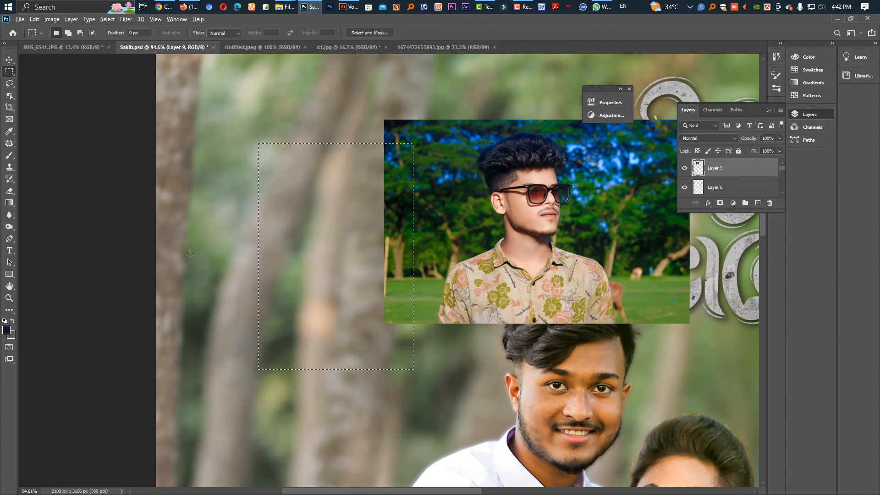
pyautogui.hotkey('ctrl', 'shift', 'alt', 'n')
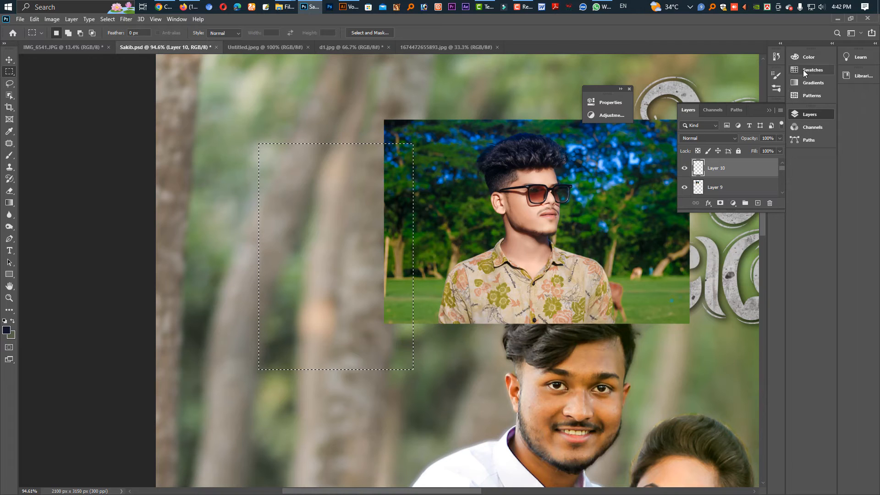
pyautogui.click(6, 330)
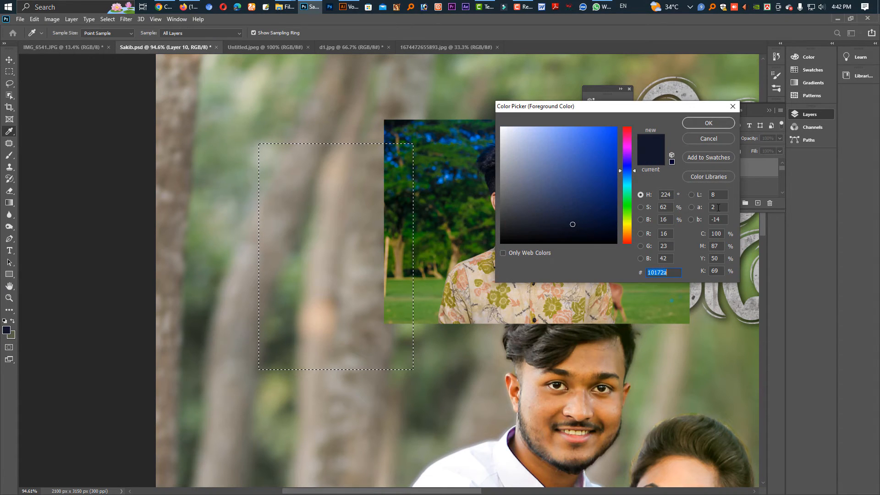
pyautogui.write('ffffff')
pyautogui.click(708, 123)
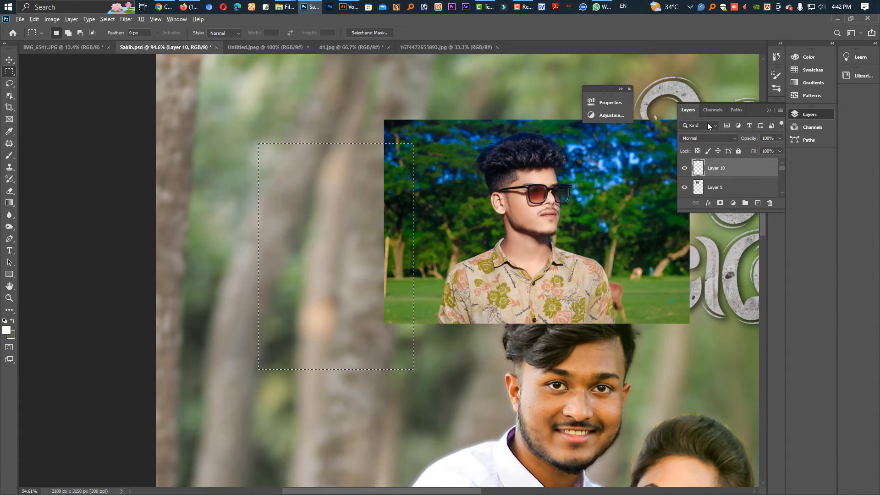
pyautogui.hotkey('alt', 'BackSpace')
pyautogui.press('v')
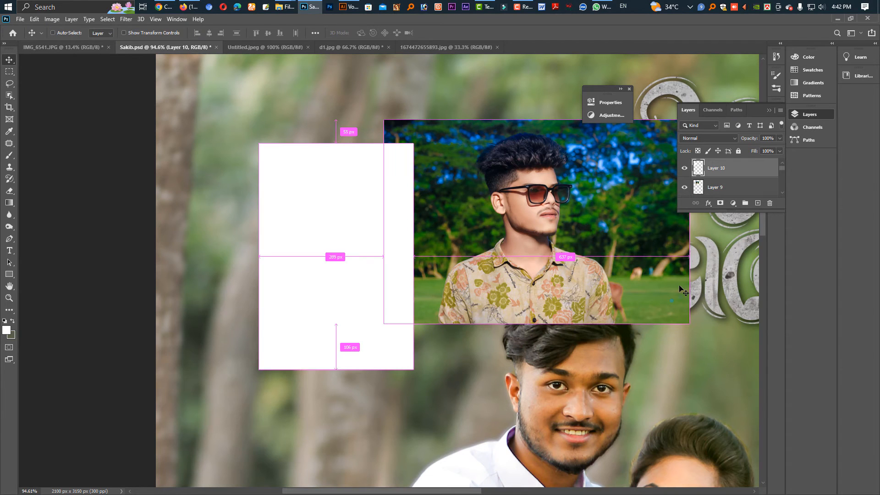
# Step: Duplicate the white rectangle and shrink the copy about its centre to about 90.5% width, leaving a thin border on all sides
pyautogui.hotkey('ctrl', 'j')
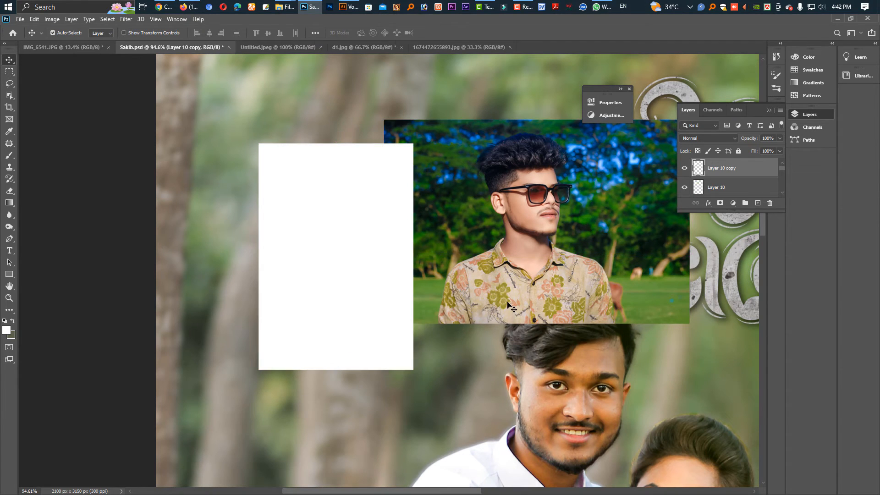
pyautogui.hotkey('ctrl', 't')
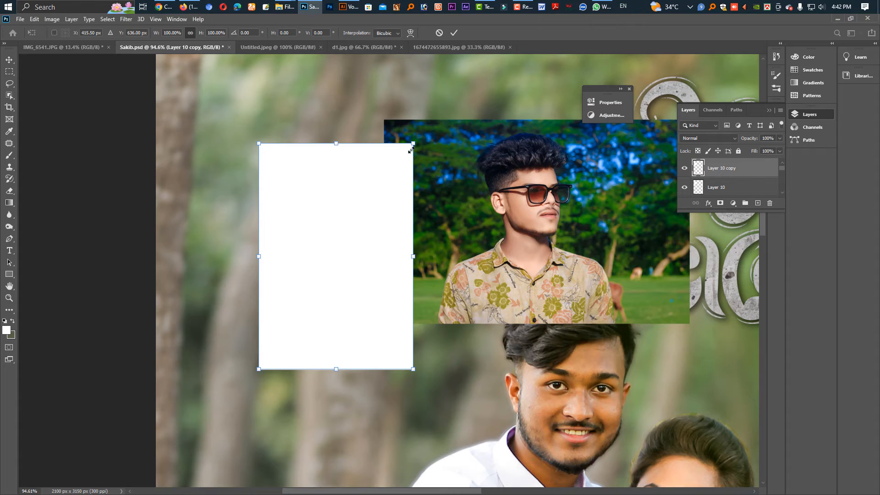
pyautogui.moveTo(411, 150); pyautogui.dragTo(408, 155)
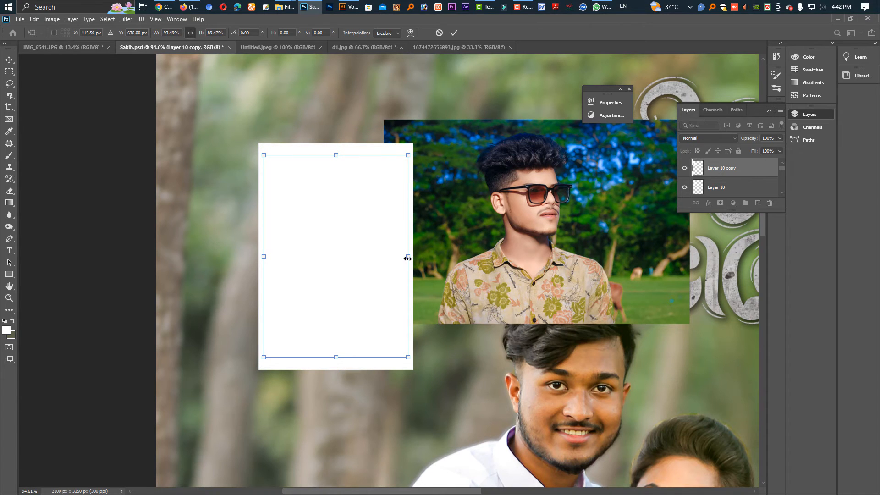
pyautogui.moveTo(408, 258); pyautogui.dragTo(406, 252)
pyautogui.moveTo(336, 158); pyautogui.dragTo(337, 153)
pyautogui.hotkey('ctrl', 'z')
pyautogui.hotkey('ctrl', 'z')
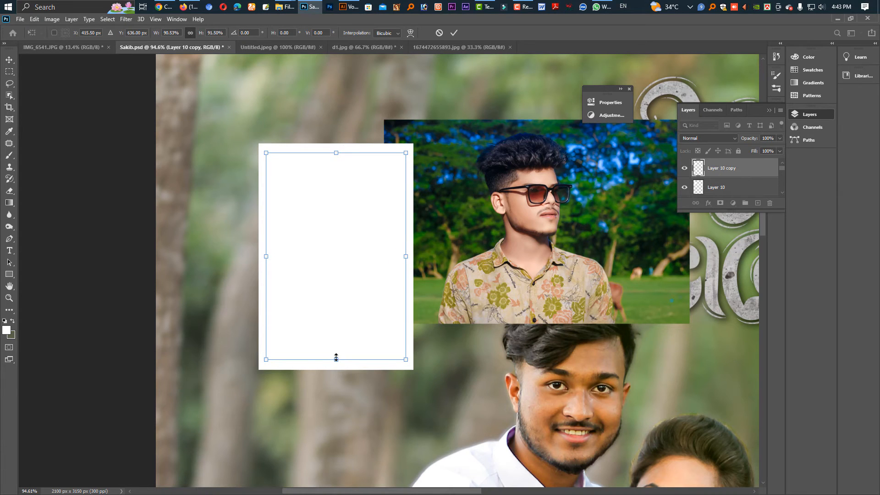
pyautogui.moveTo(337, 361); pyautogui.dragTo(338, 359)
pyautogui.press('Return')
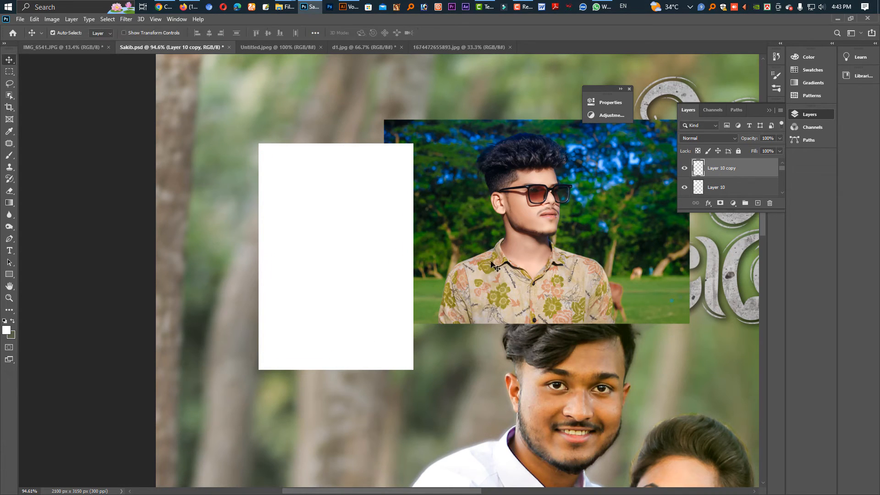
# Step: Bring the Layer 9 portrait above Layer 10 copy, clip it to that layer and centre the man inside the frame
pyautogui.press('Delete')
pyautogui.moveTo(413, 278); pyautogui.dragTo(467, 266)
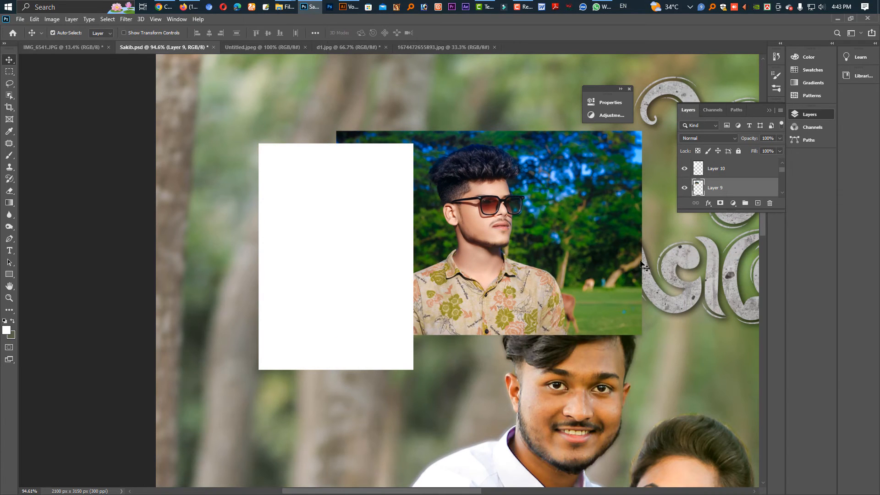
pyautogui.scroll(1, 717, 189)
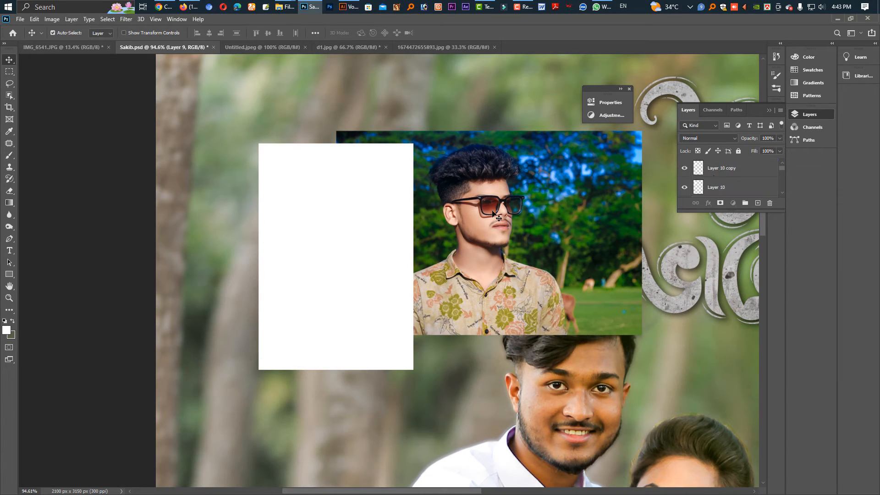
pyautogui.hotkey('ctrl', ']')
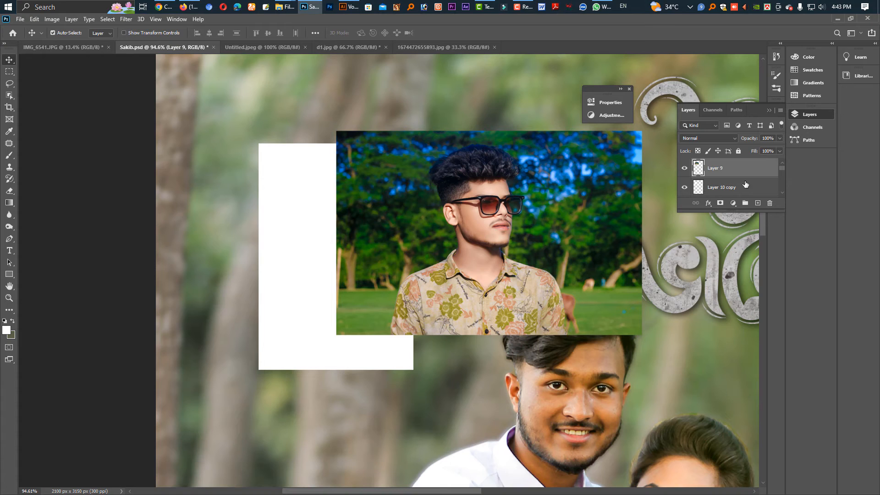
pyautogui.keyDown('alt'); pyautogui.click(719, 175); pyautogui.keyUp('alt')
pyautogui.moveTo(371, 249); pyautogui.dragTo(252, 249)
# Step: Enlarge the clipped portrait to about 101% so it fills the inner rectangle down to its bottom edge
pyautogui.hotkey('ctrl', 't')
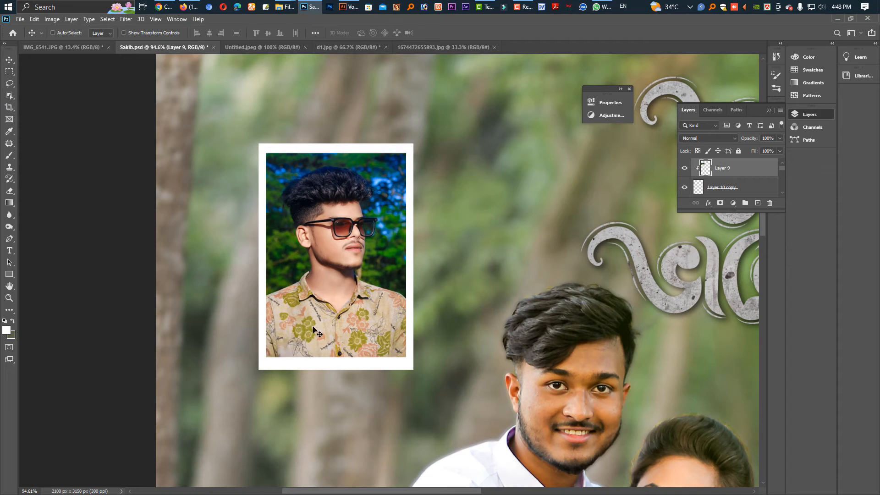
pyautogui.moveTo(341, 361); pyautogui.dragTo(342, 363)
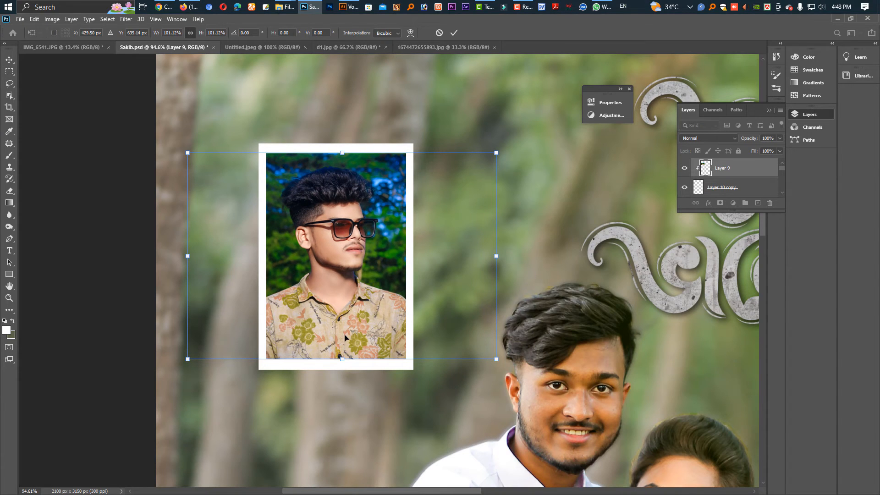
pyautogui.press('Return')
# Step: Nudge the white Layer 10 frame down 4 px and trim its height slightly to even out the border
pyautogui.click(377, 150)
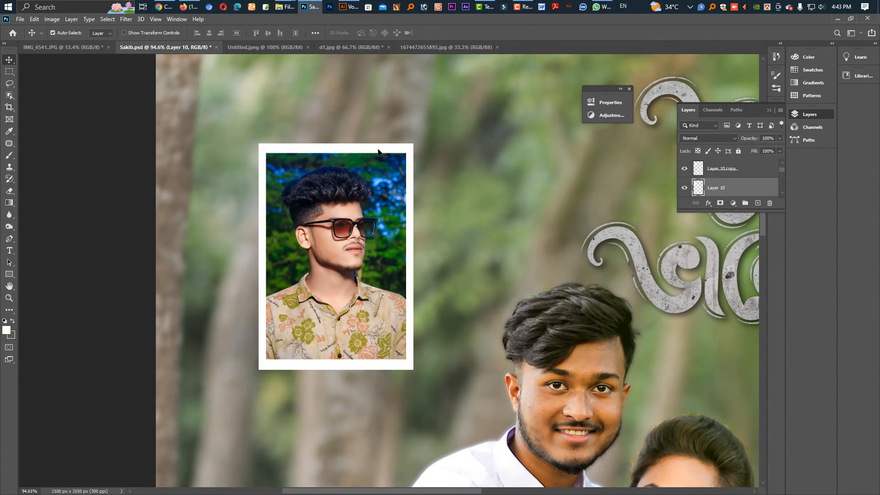
pyautogui.press('Down')
pyautogui.press('Down')
pyautogui.press('Down')
pyautogui.press('Down')
pyautogui.hotkey('ctrl', 't')
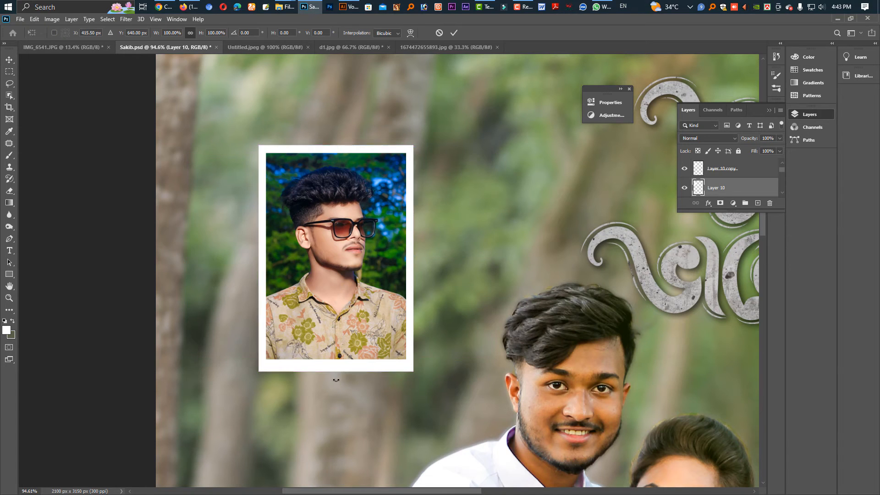
pyautogui.moveTo(336, 371); pyautogui.dragTo(338, 369)
pyautogui.press('Return')
# Step: Open the layer style of the white Layer 10 frame and enable a chiselled Inner Bevel
pyautogui.rightClick(752, 197)
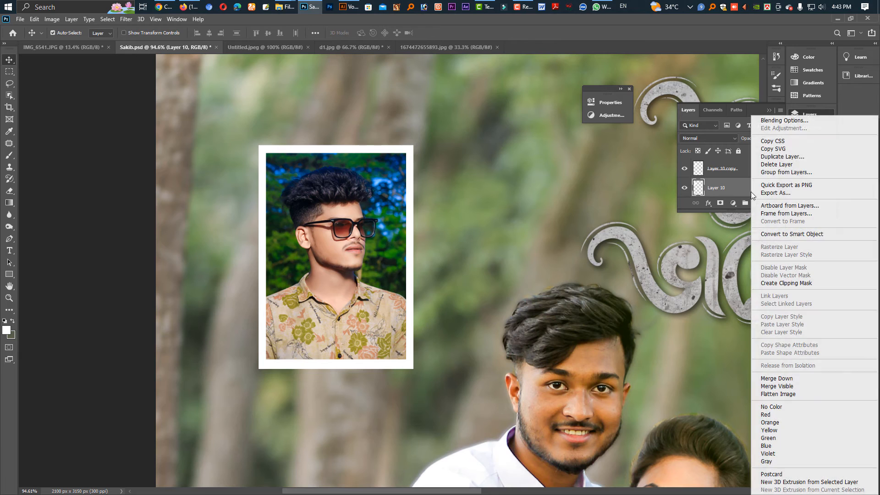
pyautogui.click(775, 120)
pyautogui.click(531, 152)
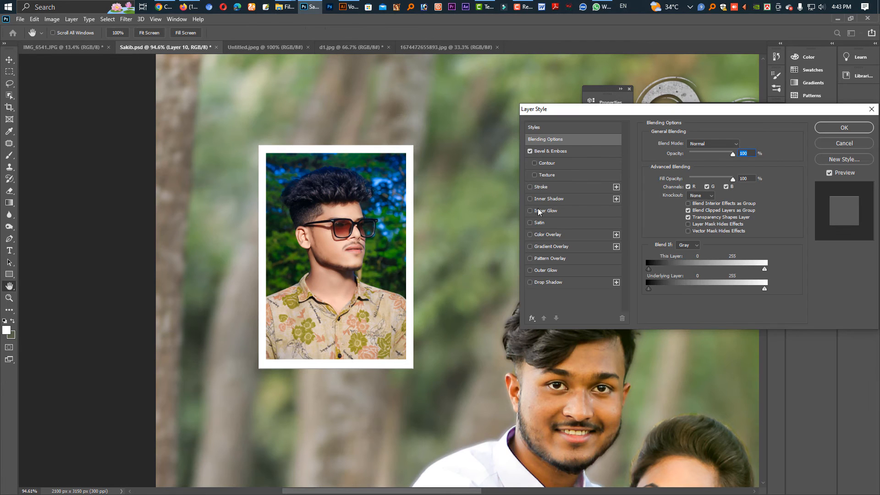
pyautogui.click(541, 153)
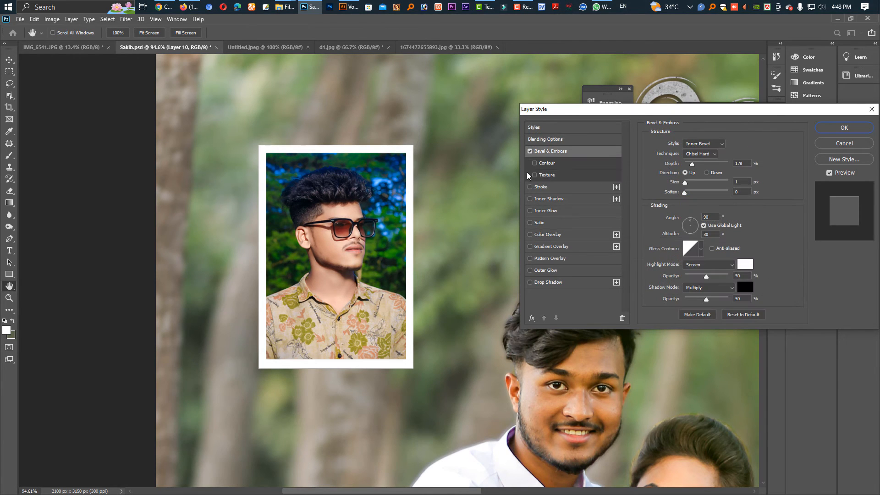
# Step: Add a black Multiply drop shadow to the frame with 76% opacity, 8 px distance, 8% spread and 35 px size
pyautogui.click(531, 283)
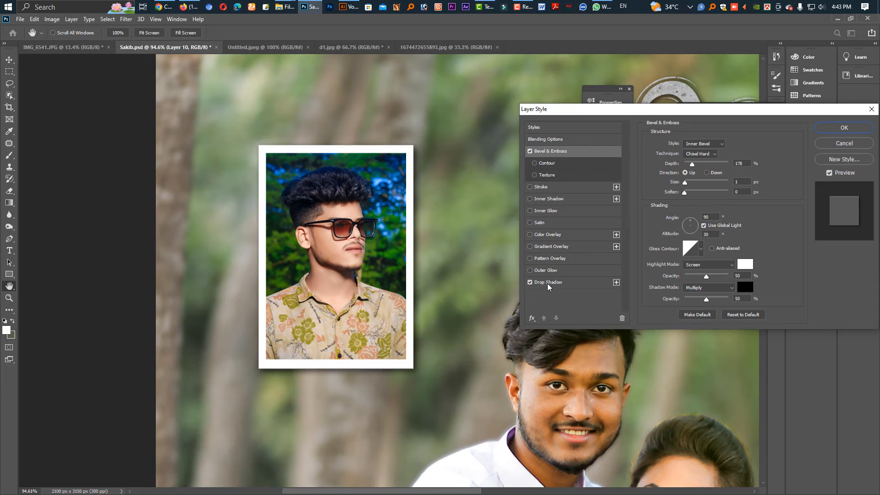
pyautogui.click(549, 283)
pyautogui.moveTo(688, 208); pyautogui.dragTo(692, 208)
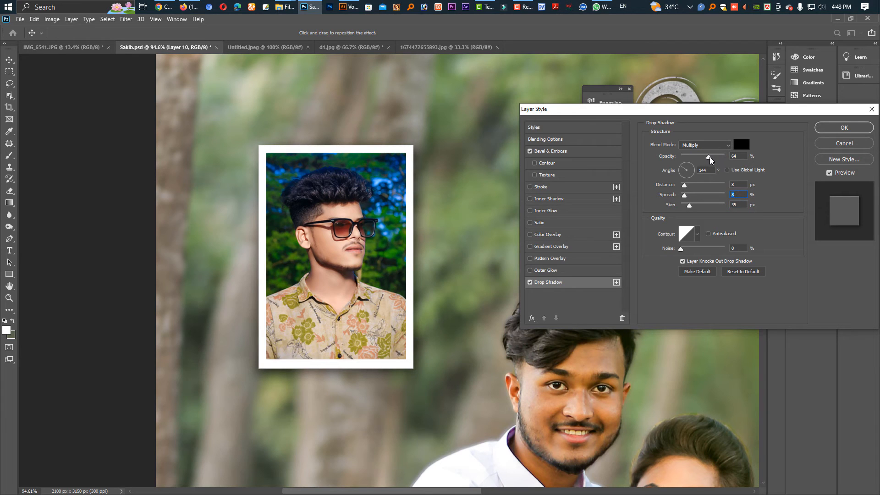
pyautogui.moveTo(710, 159); pyautogui.dragTo(714, 160)
pyautogui.click(827, 129)
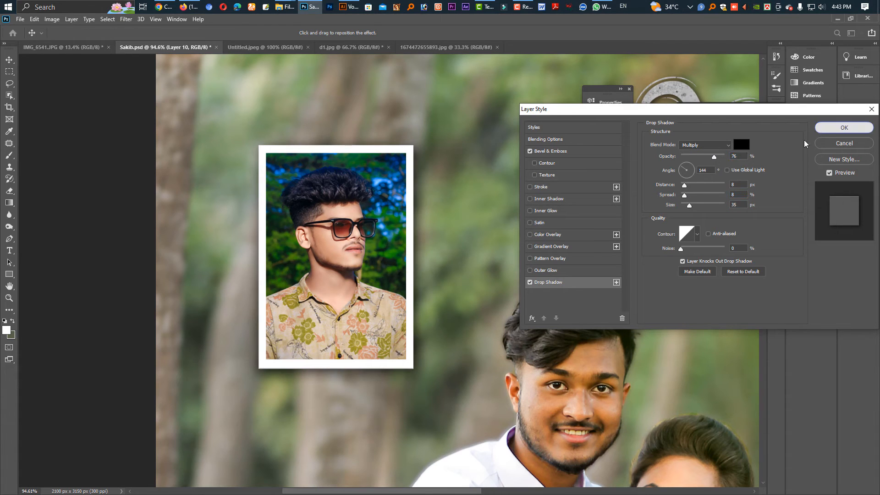
# Step: Select the frame, its inner copy and the clipped portrait together, and tilt them slightly counter-clockwise
pyautogui.scroll(-2, 739, 196)
pyautogui.scroll(3, 739, 196)
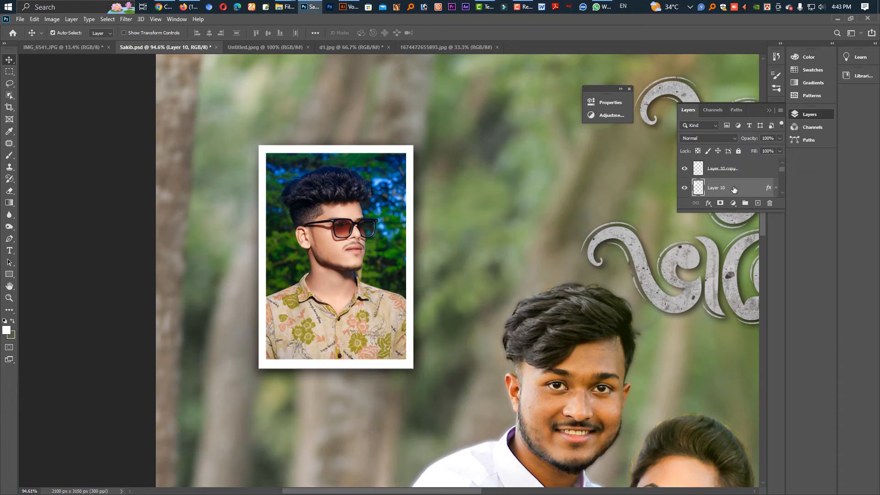
pyautogui.keyDown('shift'); pyautogui.click(730, 171); pyautogui.keyUp('shift')
pyautogui.hotkey('ctrl', 't')
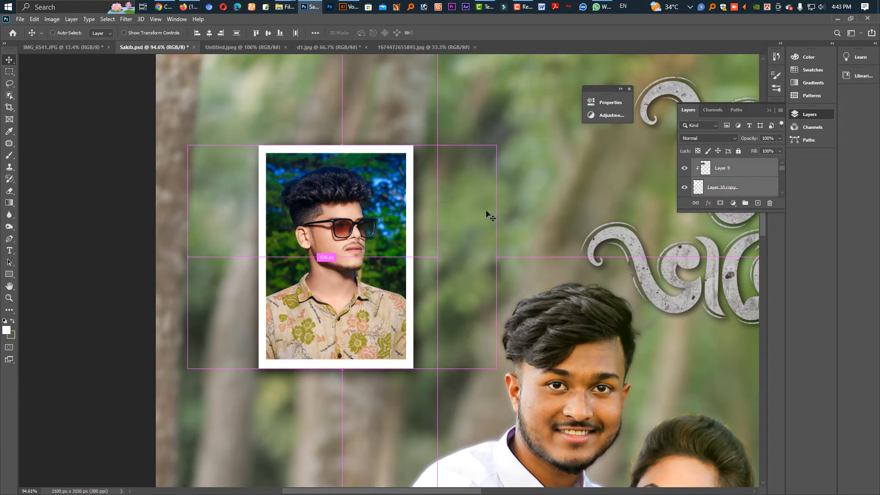
pyautogui.moveTo(494, 389); pyautogui.dragTo(512, 393)
pyautogui.moveTo(358, 321); pyautogui.dragTo(363, 330)
pyautogui.press('Return')
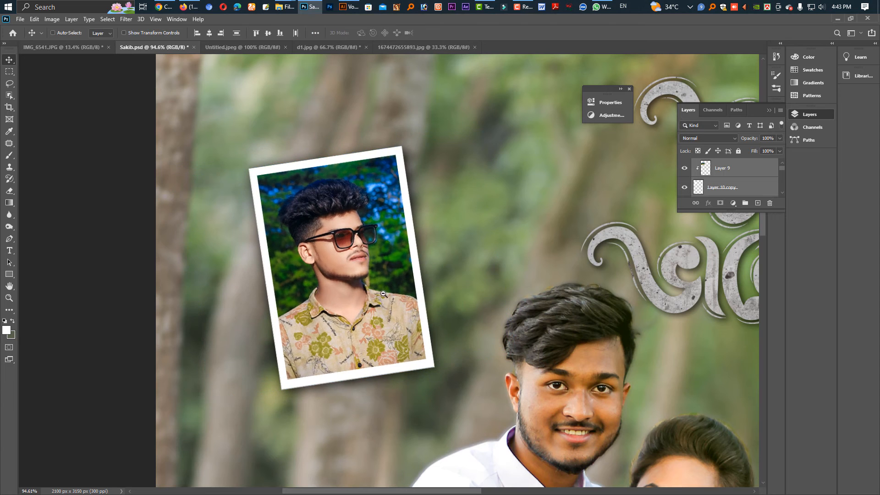
pyautogui.scroll(-5, 363, 321)
pyautogui.moveTo(366, 300); pyautogui.dragTo(369, 313)
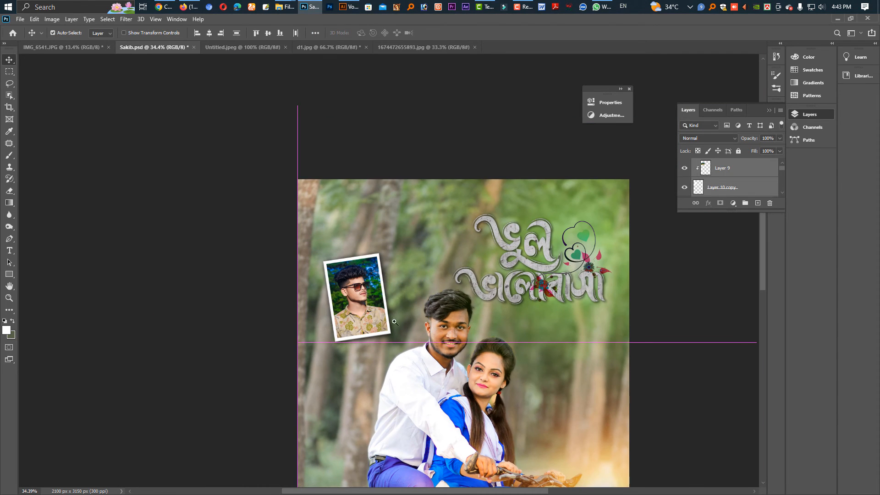
# Step: Select the stone texture layer, Layer 7, that is clipped to the title lettering
pyautogui.scroll(8, 502, 310)
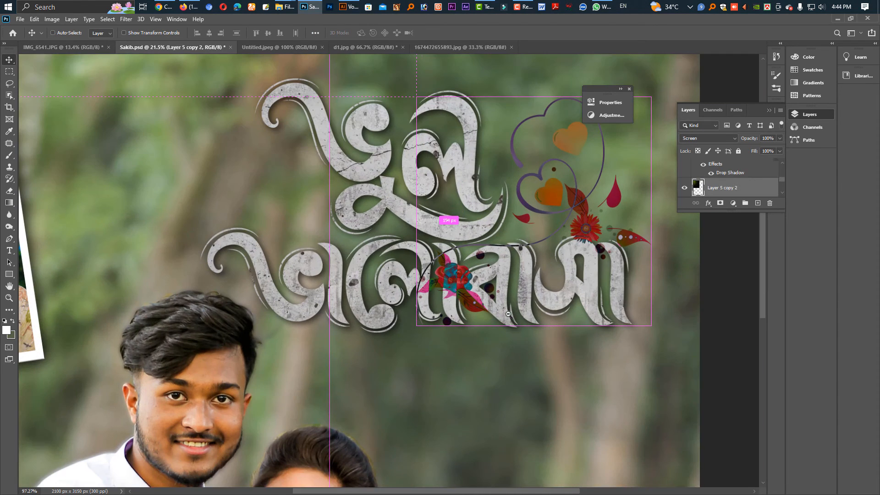
pyautogui.scroll(-1, 502, 310)
pyautogui.click(414, 221)
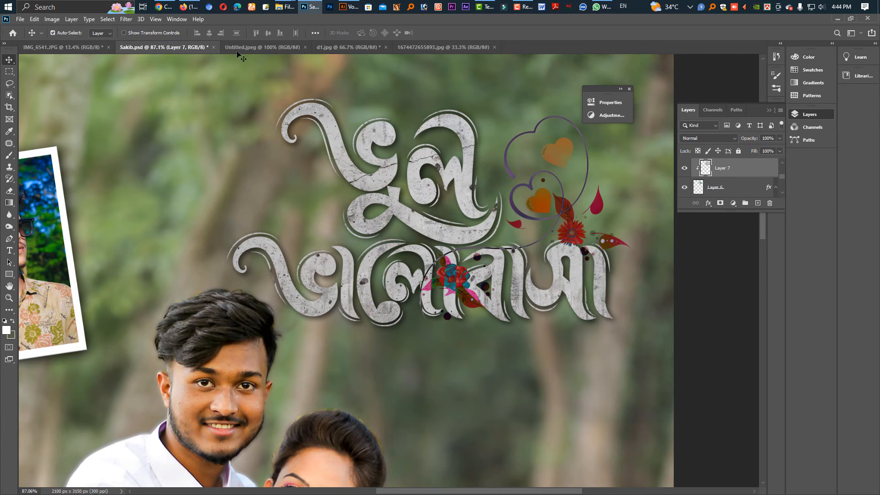
# Step: Switch to Firefox, show the image results for "background" and copy Canva's yellow wall picture with the walking woman
pyautogui.click(189, 6)
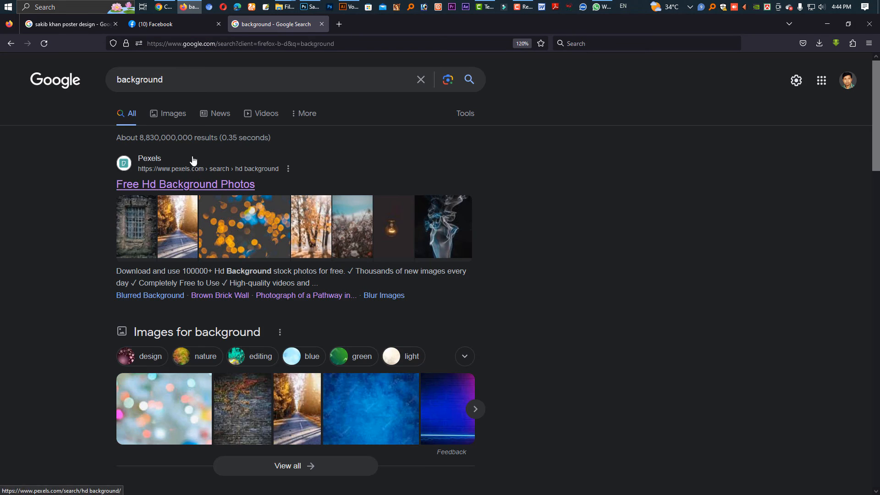
pyautogui.click(173, 113)
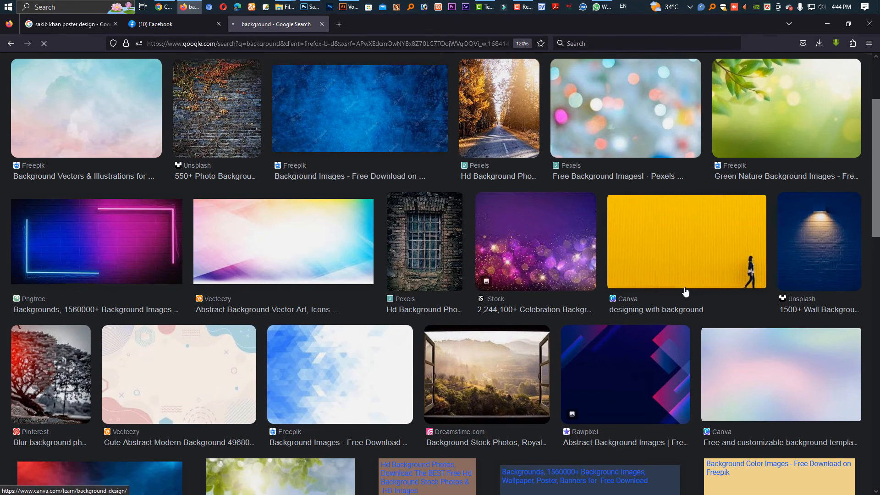
pyautogui.scroll(-3, 674, 193)
pyautogui.click(670, 145)
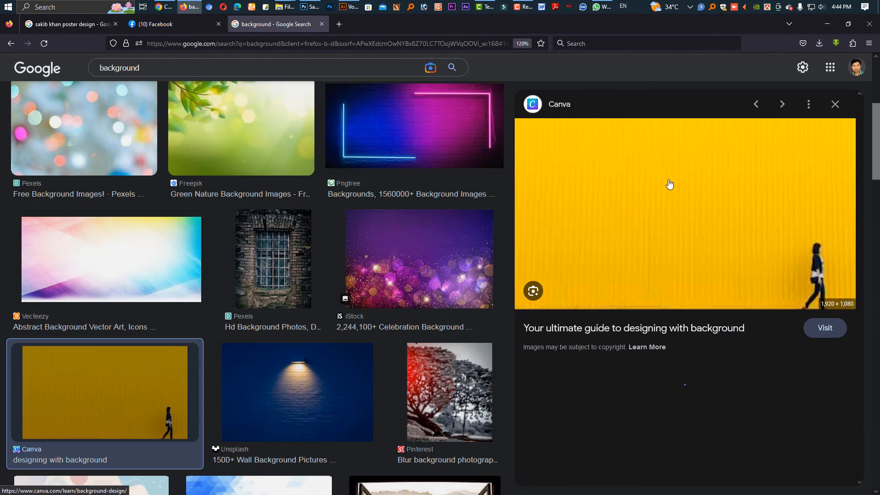
pyautogui.rightClick(683, 236)
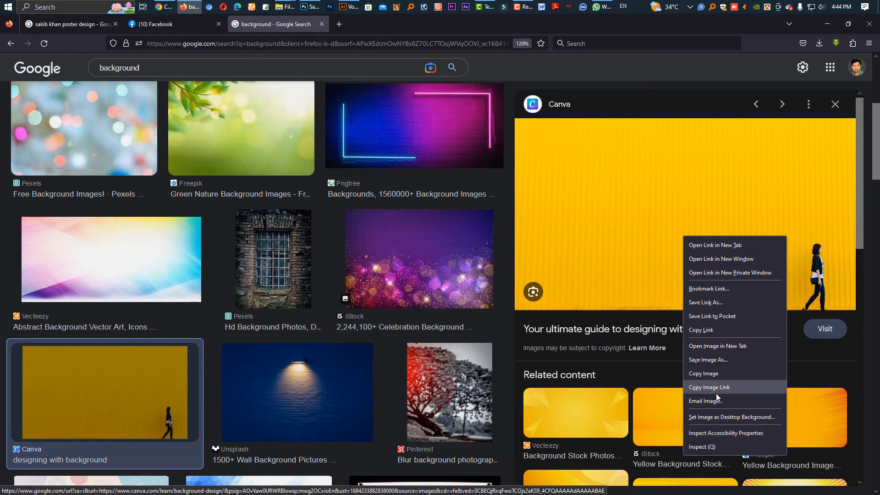
pyautogui.click(713, 375)
pyautogui.scroll(-4, 706, 379)
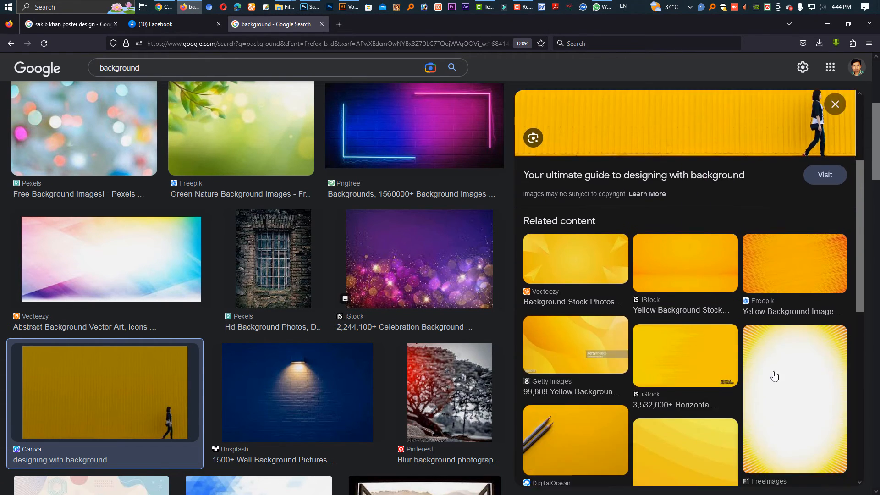
pyautogui.scroll(-5, 703, 379)
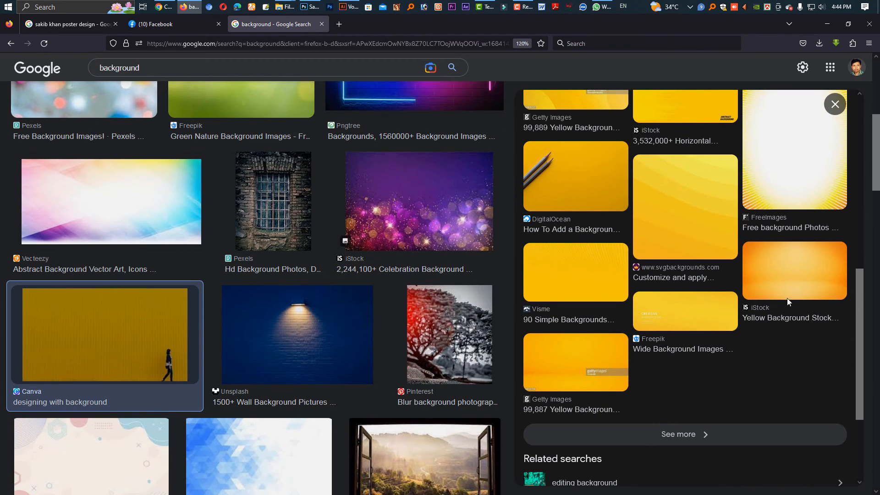
pyautogui.scroll(-4, 279, 383)
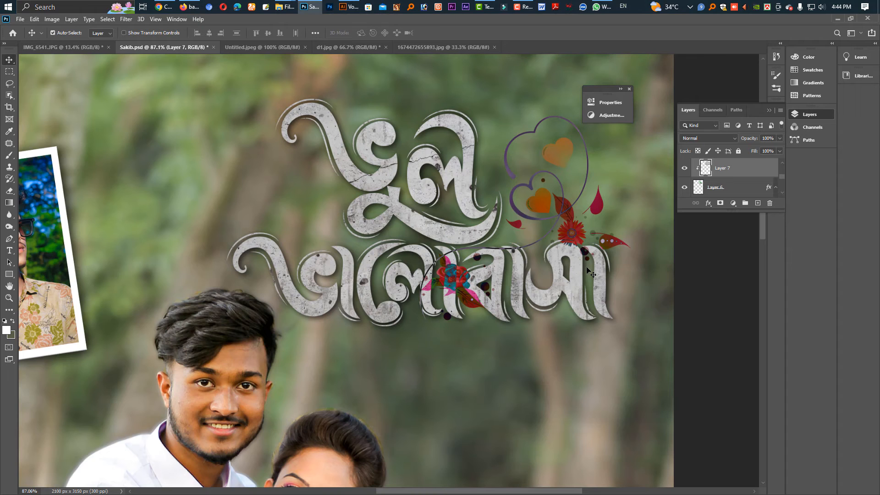
# Step: Switch back to Photoshop, paste the yellow image above Layer 7, clip it to the title lettering and shift it right
pyautogui.click(310, 6)
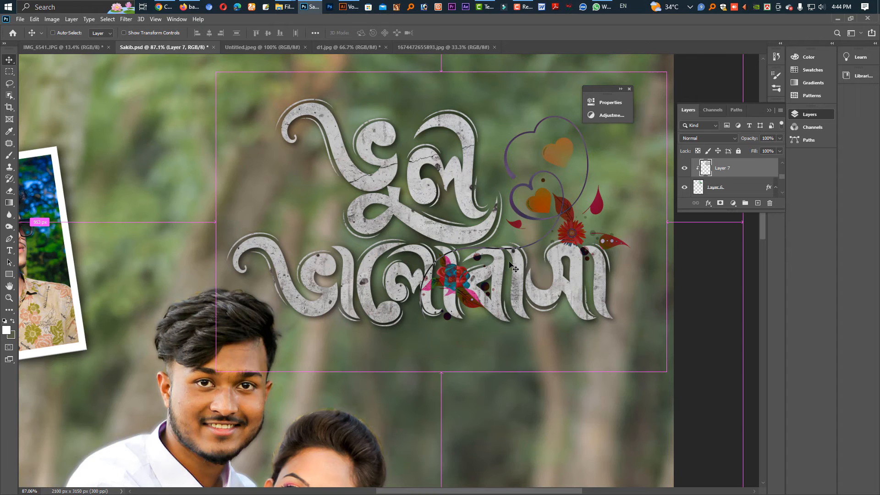
pyautogui.hotkey('ctrl', 'v')
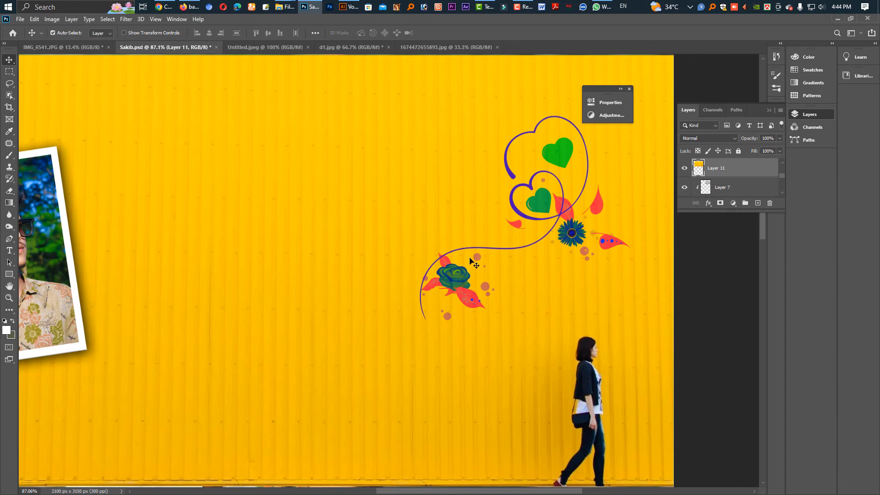
pyautogui.keyDown('alt'); pyautogui.click(719, 174); pyautogui.keyUp('alt')
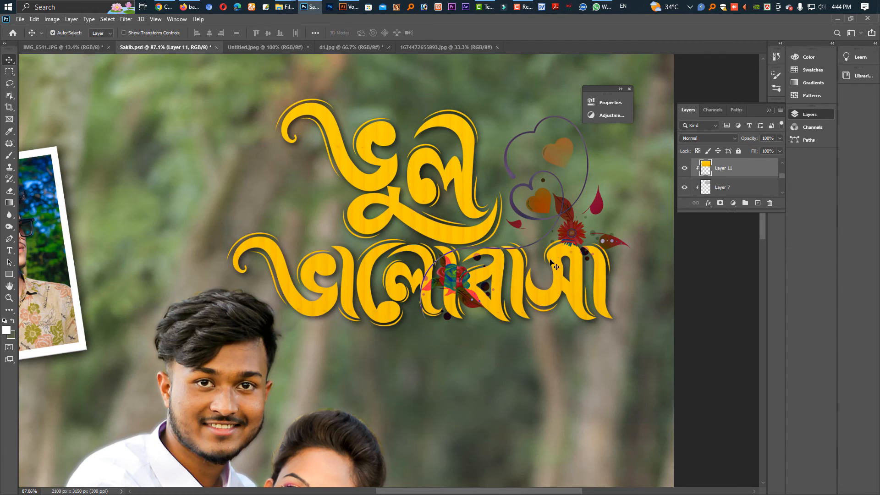
pyautogui.hotkey('ctrl', 't')
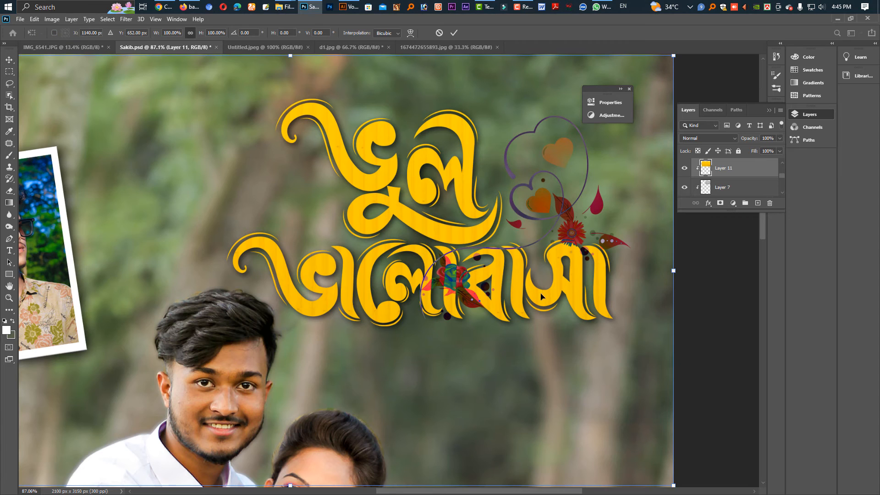
pyautogui.moveTo(564, 294); pyautogui.dragTo(631, 291)
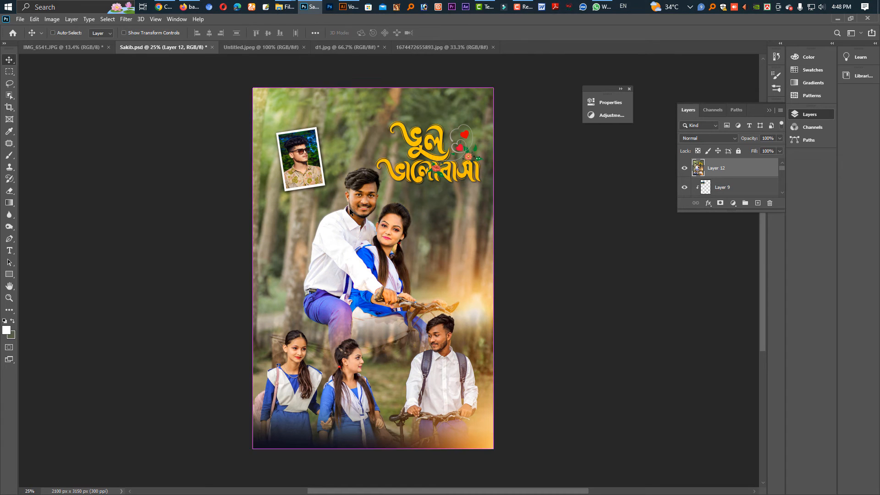
# Step: Save the poster Sakib.psd, then switch to Illustrator and save Volvalo basa.ai
pyautogui.hotkey('ctrl', 's')
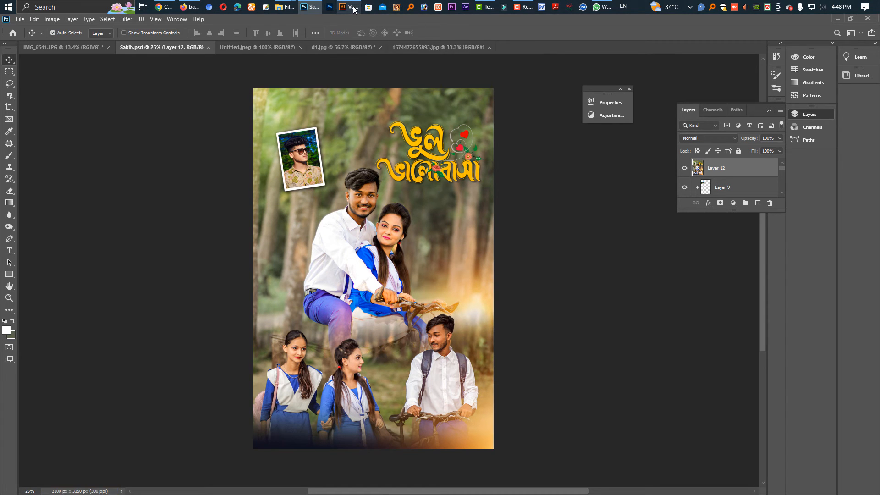
pyautogui.click(352, 7)
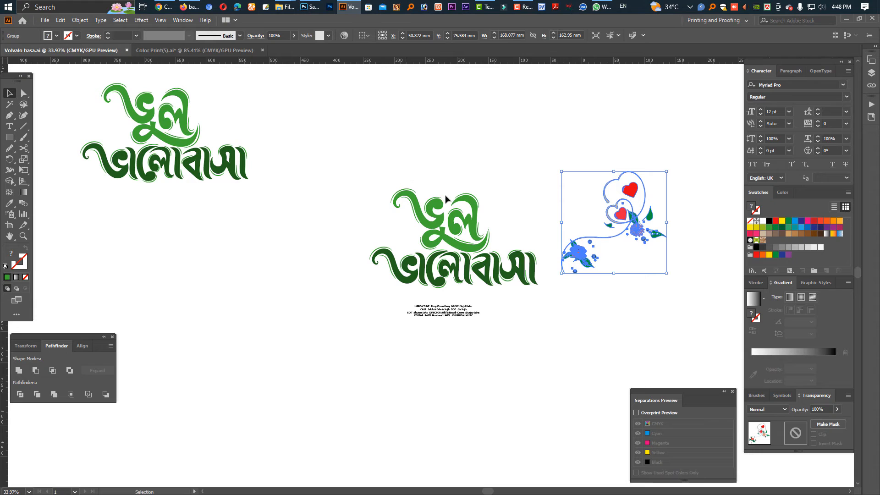
pyautogui.moveTo(460, 259); pyautogui.dragTo(632, 227)
pyautogui.click(88, 78)
pyautogui.hotkey('ctrl', 's')
# Step: Place Sakib.psd beside the green title artwork, flattening its layers to a single image
pyautogui.click(47, 23)
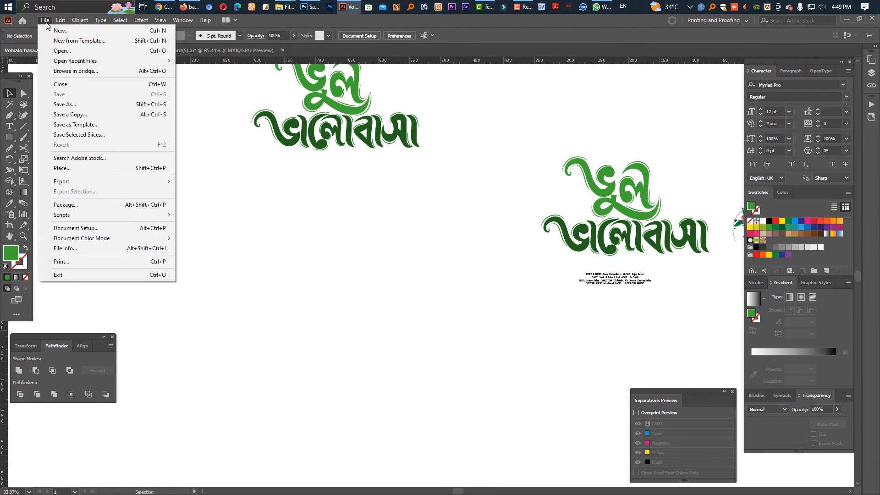
pyautogui.click(94, 169)
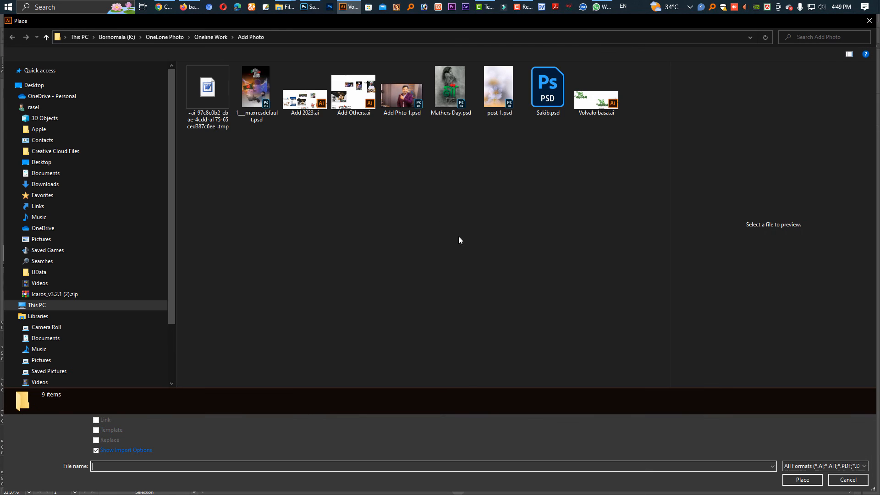
pyautogui.click(256, 89)
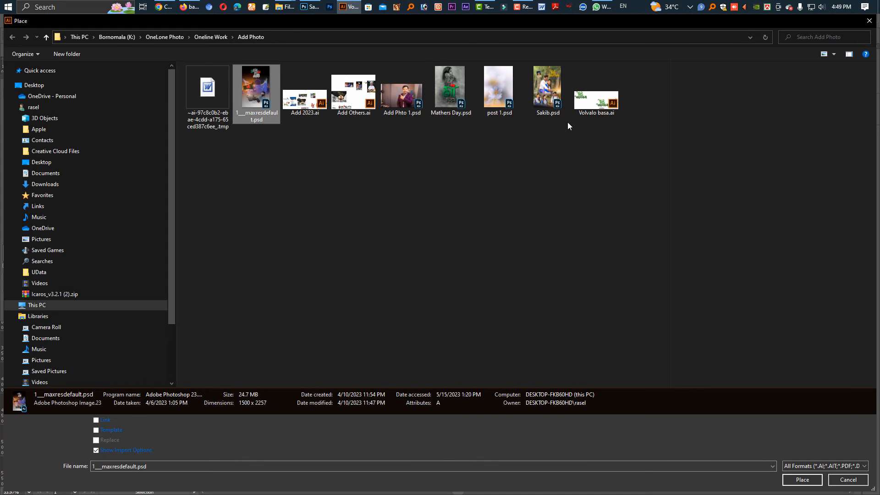
pyautogui.click(548, 92)
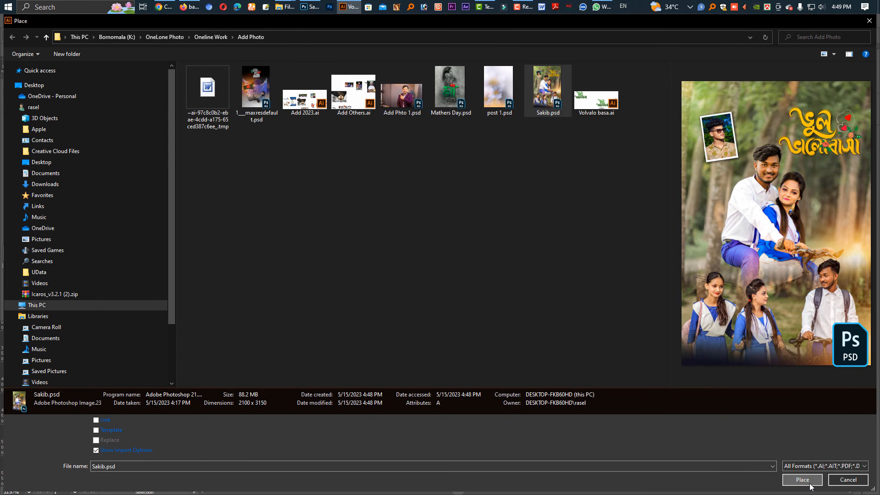
pyautogui.click(802, 479)
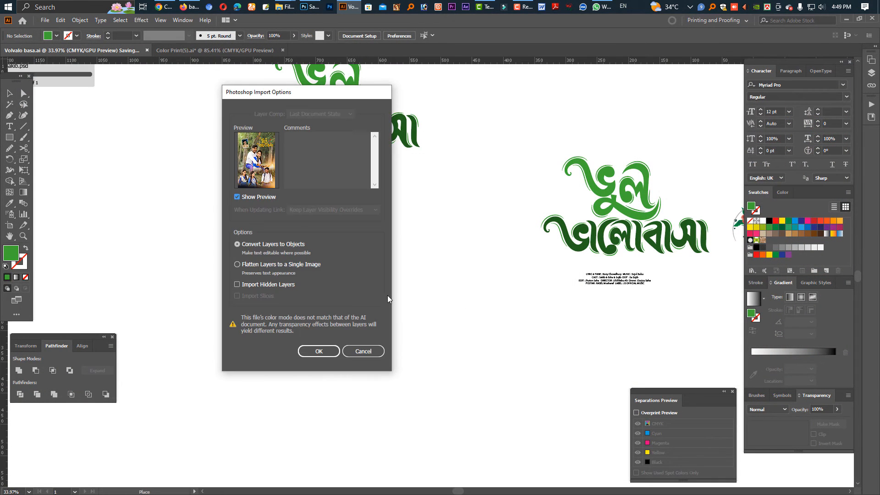
pyautogui.click(248, 266)
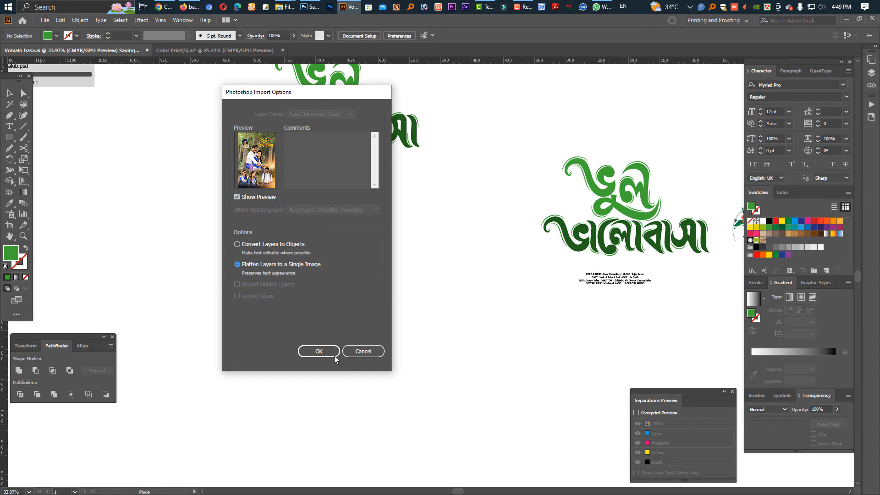
pyautogui.click(319, 351)
pyautogui.click(410, 191)
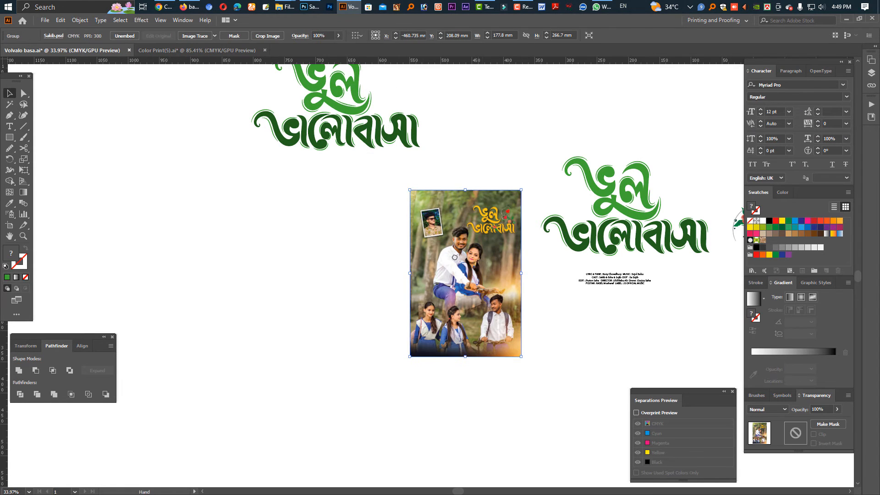
# Step: Place the four-line cast and crew credits text centred on the poster's dark lower edge, in front of the image
pyautogui.moveTo(477, 251); pyautogui.dragTo(371, 311)
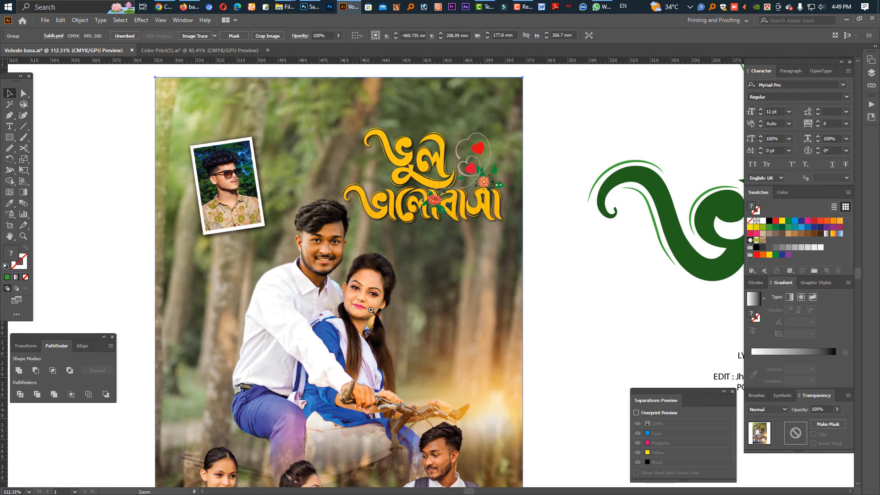
pyautogui.moveTo(386, 269); pyautogui.dragTo(312, 149)
pyautogui.moveTo(670, 254); pyautogui.dragTo(598, 196)
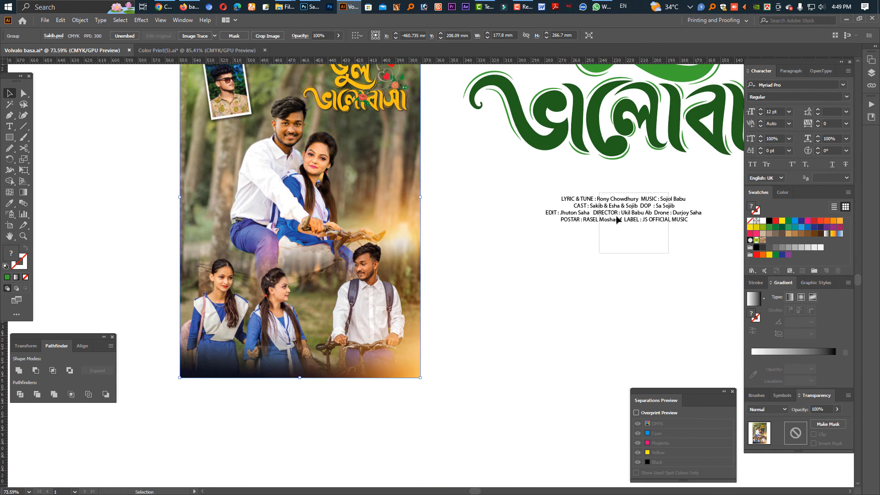
pyautogui.moveTo(643, 215); pyautogui.dragTo(356, 387)
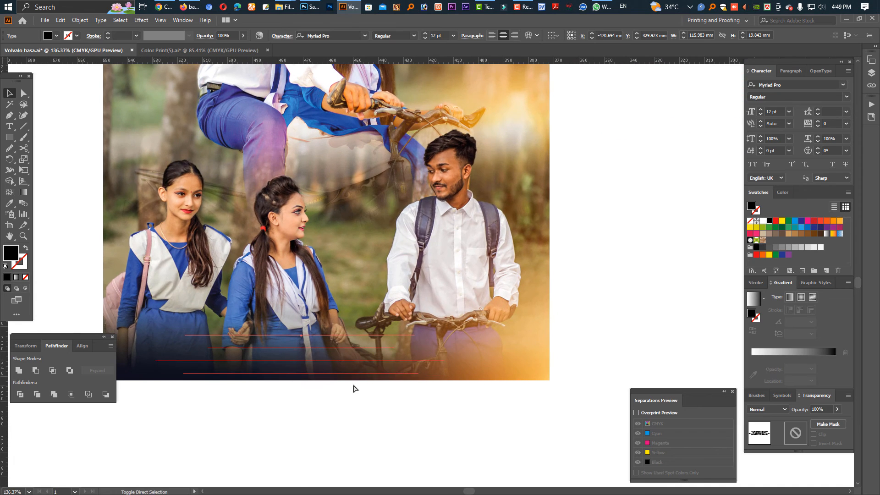
pyautogui.click(382, 378)
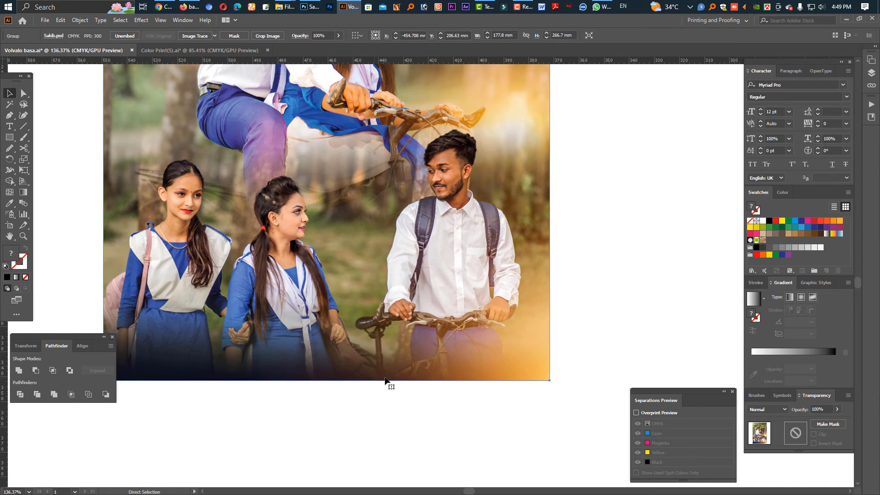
pyautogui.moveTo(365, 360); pyautogui.dragTo(384, 355)
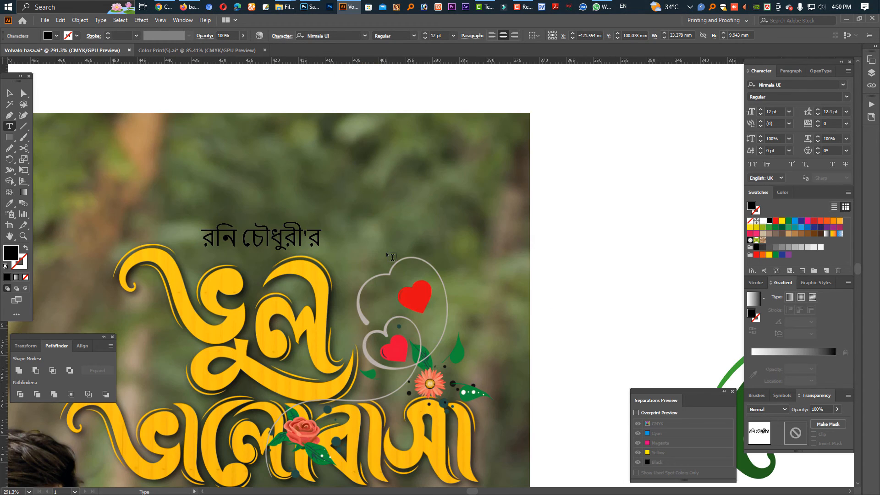
# Step: Format the Bengali name line above the yellow title as Shonar Bangla Bold, about 18 pt, with a white fill
pyautogui.press('Escape')
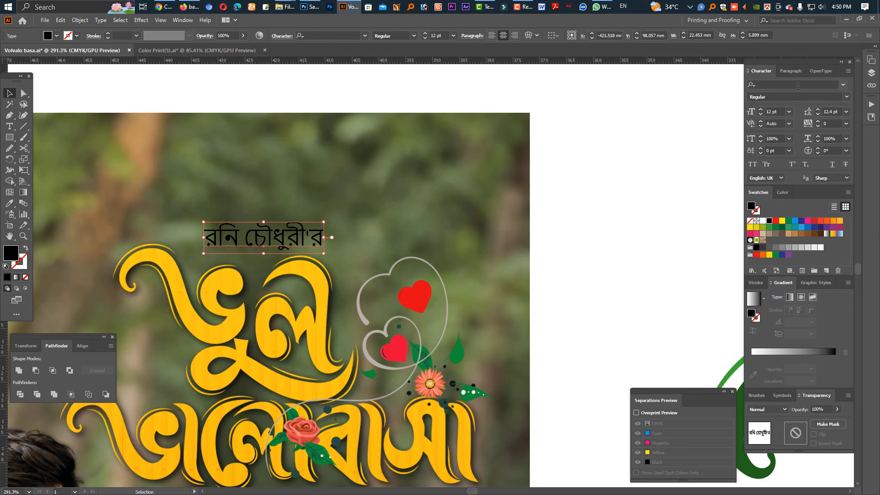
pyautogui.click(799, 86)
pyautogui.write('sh')
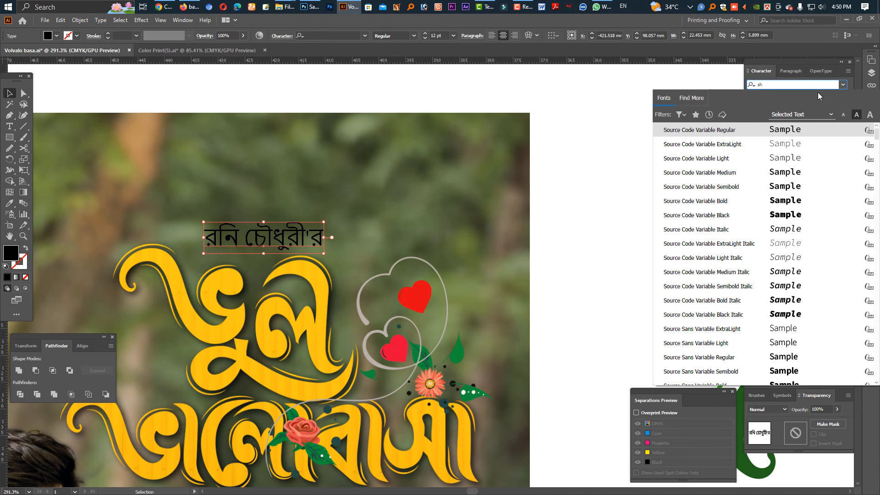
pyautogui.scroll(-6, 768, 344)
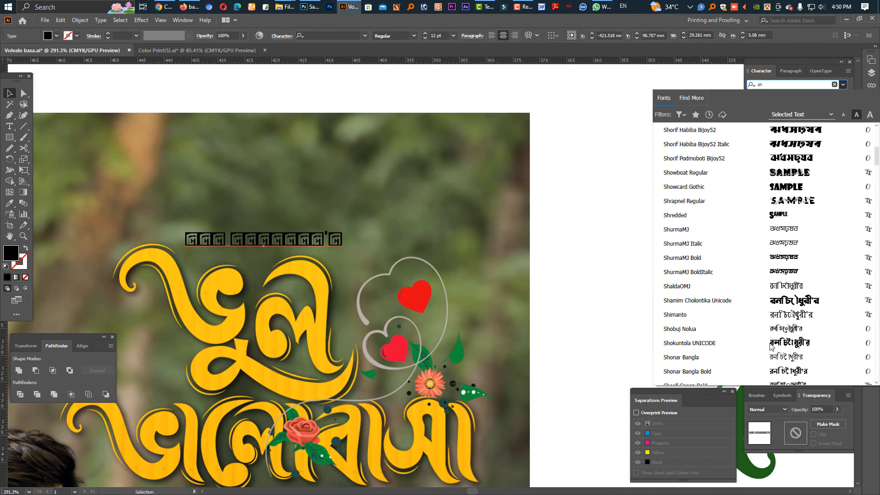
pyautogui.scroll(-1, 770, 347)
pyautogui.click(784, 328)
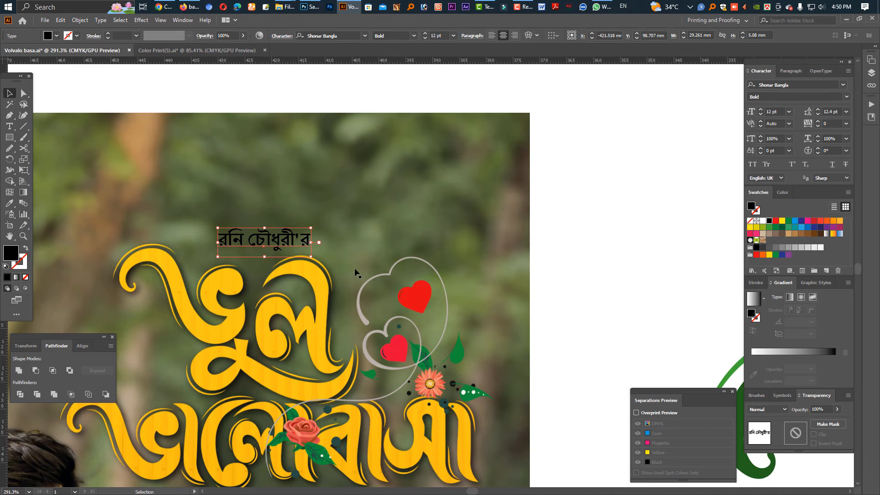
pyautogui.moveTo(310, 242)
pyautogui.mouseDown()
pyautogui.moveTo(379, 242)
pyautogui.moveTo(316, 248)
pyautogui.mouseUp()
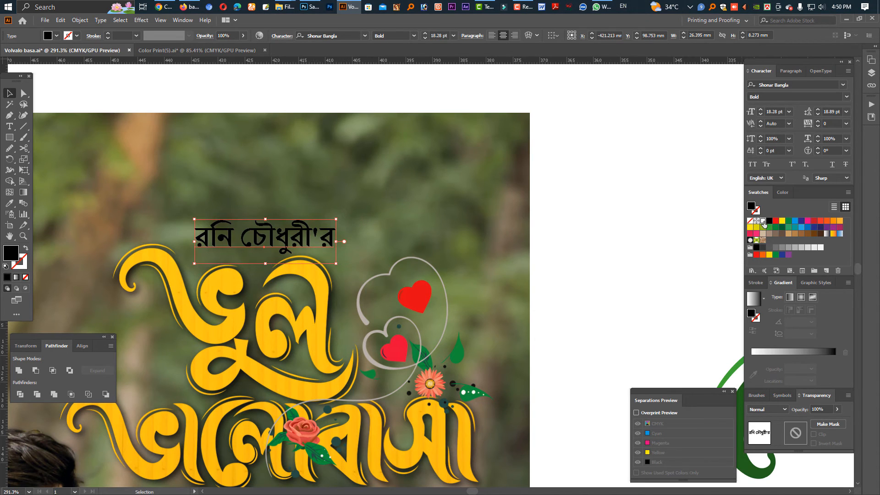
pyautogui.click(763, 221)
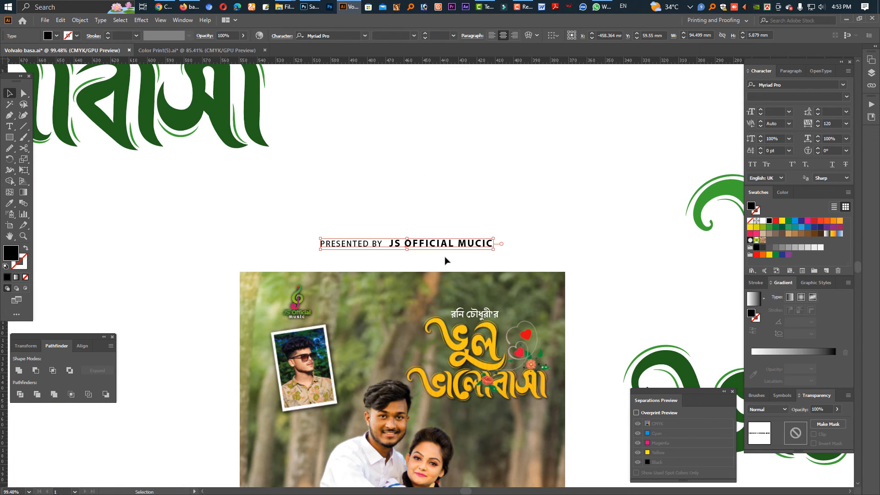
# Step: Move the line "PRESENTED BY JS OFFICIAL MUCIC" onto the poster's upper edge beside the logo and fill it white
pyautogui.moveTo(452, 250); pyautogui.dragTo(448, 302)
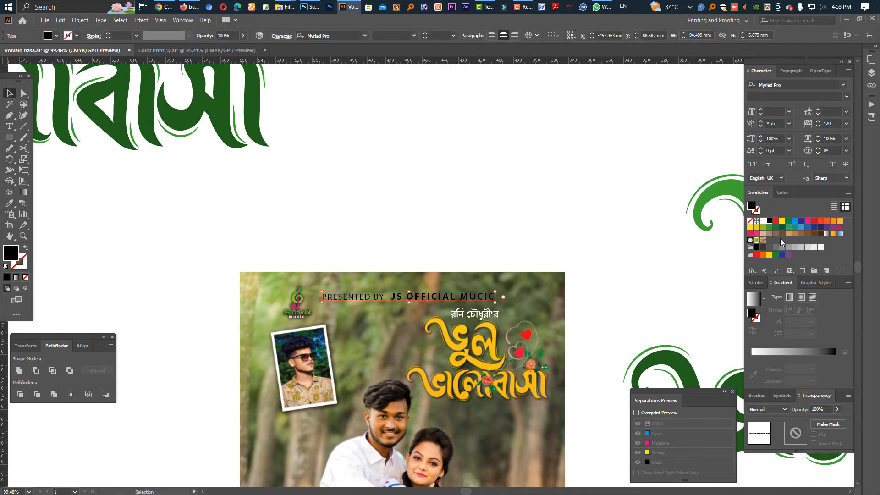
pyautogui.click(762, 221)
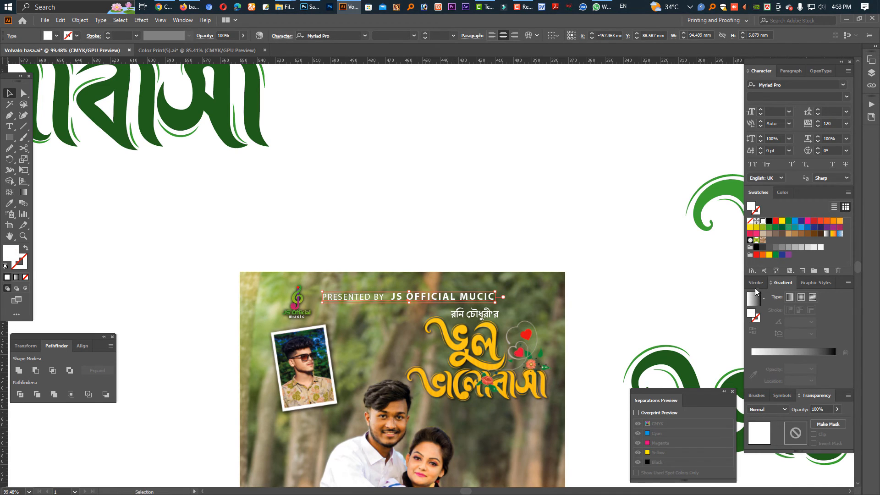
# Step: Set the blending mode of the "PRESENTED BY JS OFFICIAL MUCIC" line to Color Dodge and deselect it
pyautogui.click(763, 409)
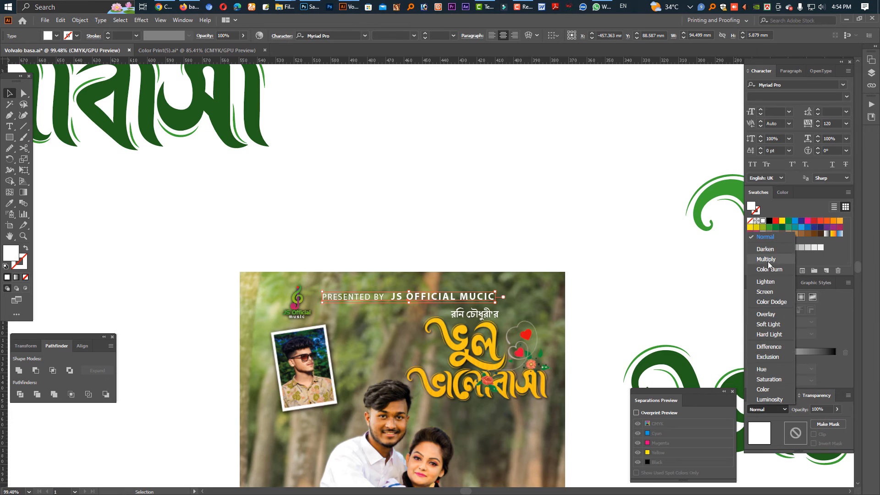
pyautogui.click(768, 268)
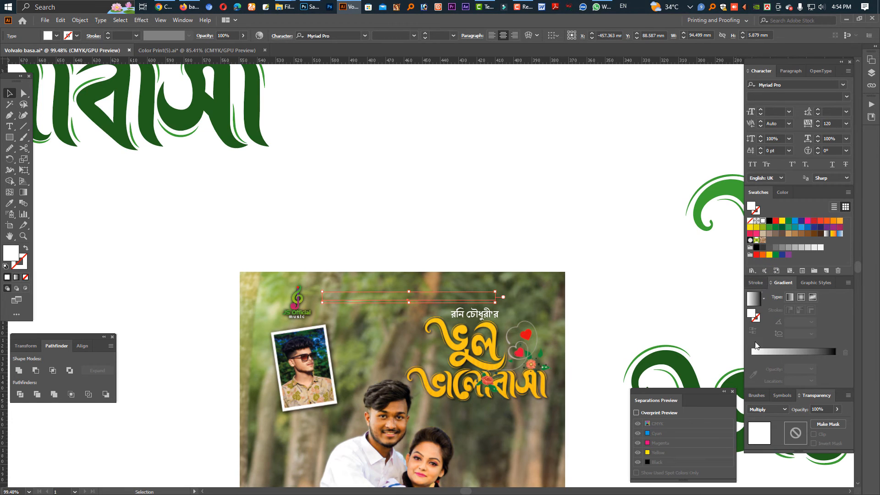
pyautogui.click(769, 409)
pyautogui.click(770, 307)
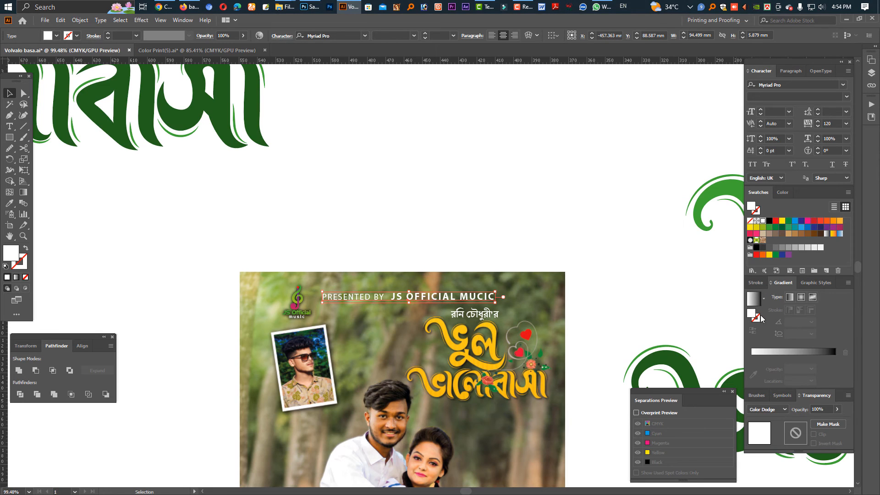
pyautogui.click(769, 410)
pyautogui.click(765, 320)
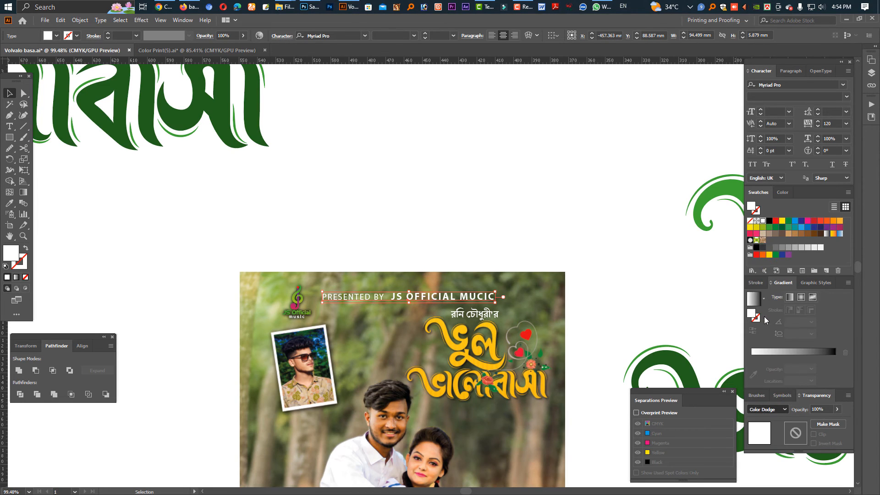
pyautogui.click(527, 230)
pyautogui.moveTo(405, 281); pyautogui.dragTo(545, 328)
pyautogui.moveTo(451, 306); pyautogui.dragTo(435, 280)
pyautogui.moveTo(557, 362); pyautogui.dragTo(535, 351)
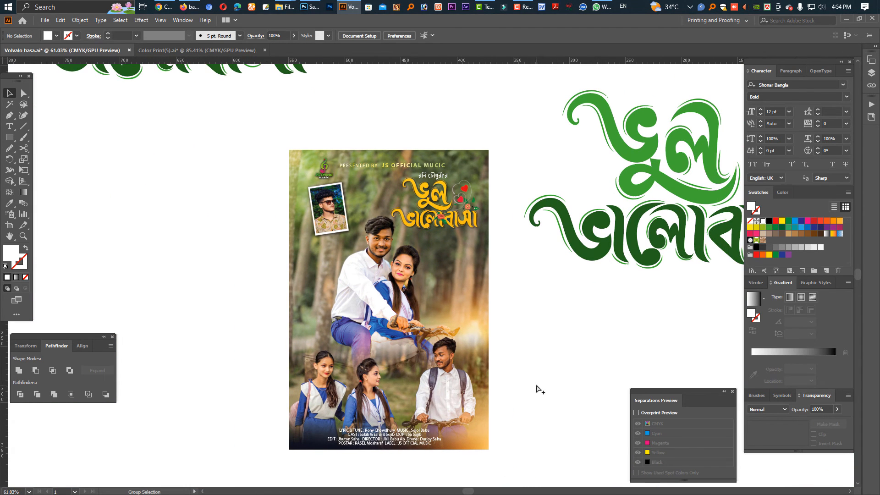
pyautogui.press('Tab')
pyautogui.moveTo(519, 468); pyautogui.dragTo(207, 101)
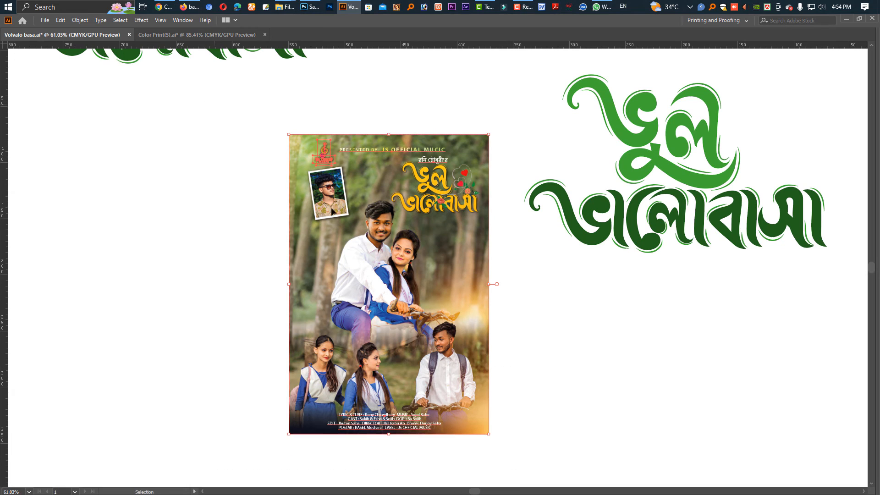
pyautogui.moveTo(486, 316); pyautogui.dragTo(494, 320)
pyautogui.hotkey('ctrl', 'z')
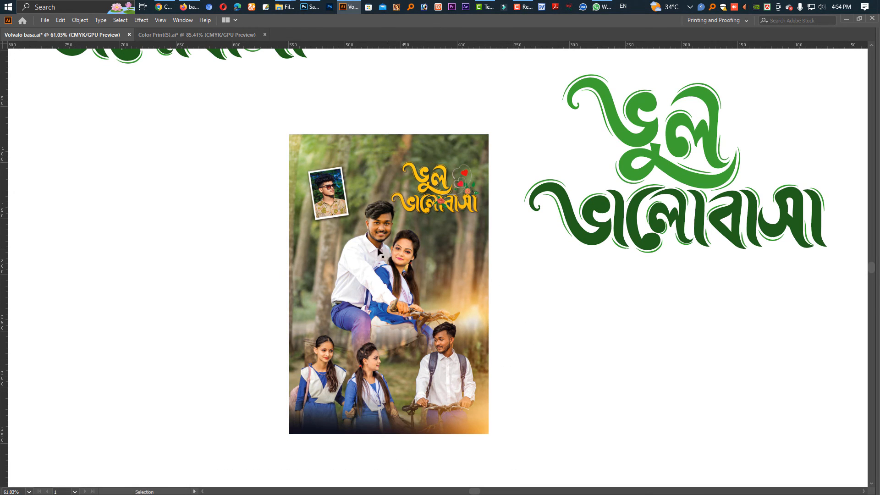
pyautogui.moveTo(657, 239); pyautogui.dragTo(620, 277)
pyautogui.click(428, 358)
pyautogui.hotkey('ctrl', 'z')
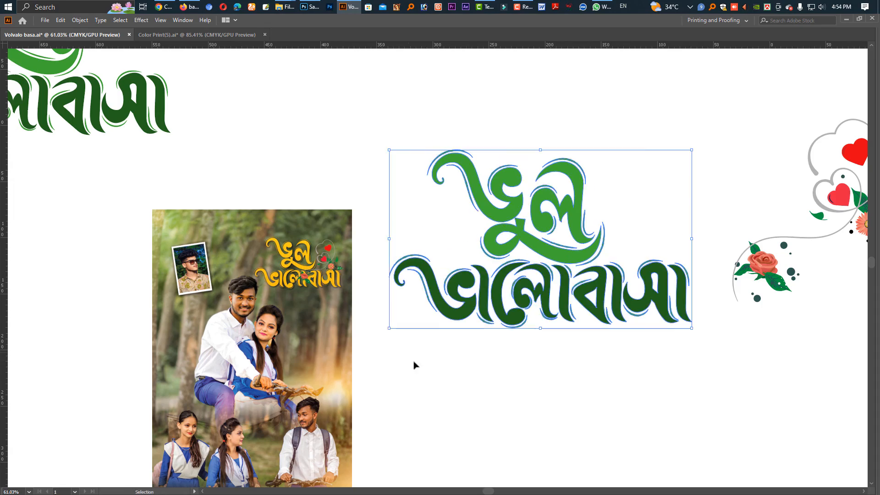
# Step: Select the complete poster, including its image, logo and all text lines, and copy it
pyautogui.click(414, 362)
pyautogui.hotkey('ctrl', 'space')
pyautogui.moveTo(256, 261); pyautogui.dragTo(528, 342)
pyautogui.moveTo(454, 239); pyautogui.dragTo(582, 342)
pyautogui.moveTo(439, 297); pyautogui.dragTo(177, 135)
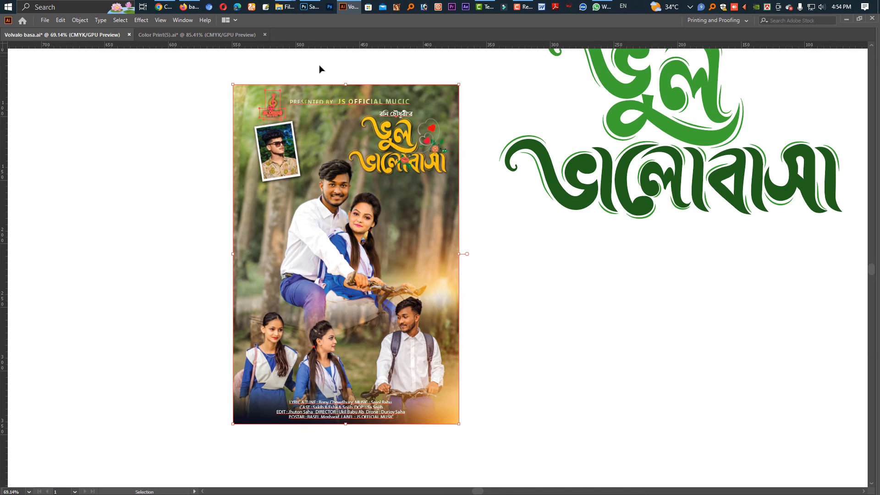
pyautogui.moveTo(272, 109); pyautogui.dragTo(497, 117)
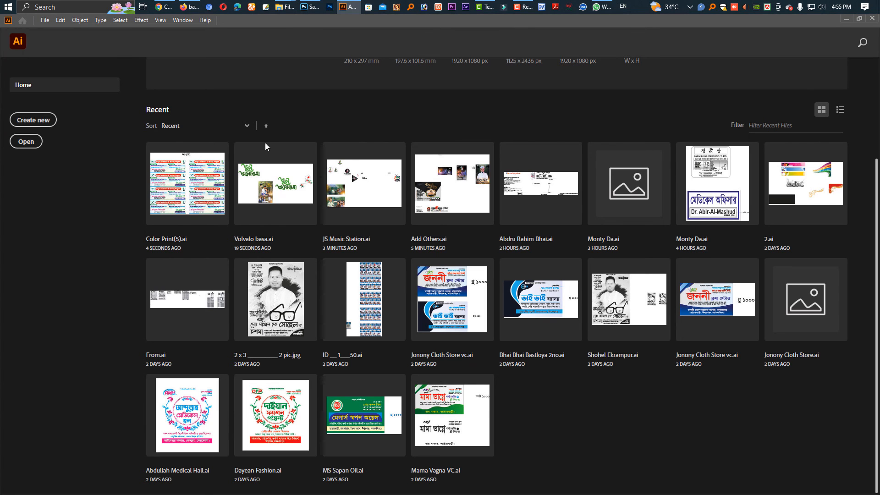
# Step: Create a new document, paste the copied poster into it and group the pasted objects
pyautogui.hotkey('ctrl', 'n')
pyautogui.click(615, 351)
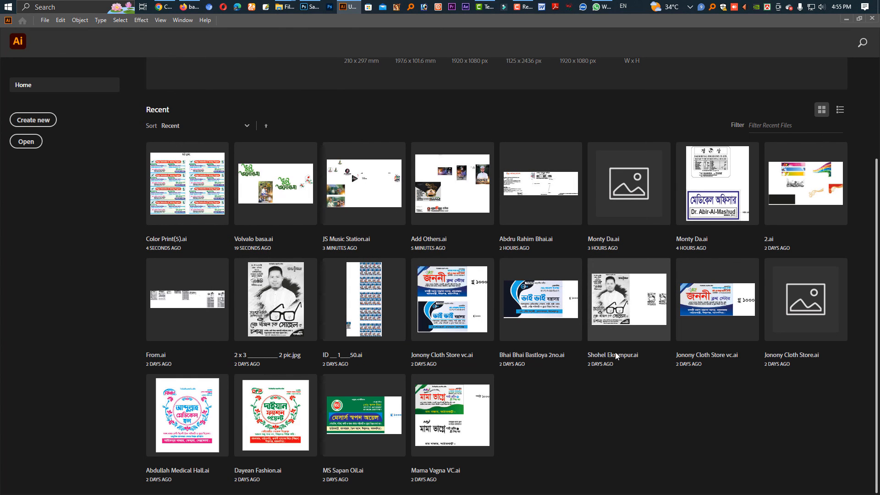
pyautogui.hotkey('ctrl', 'v')
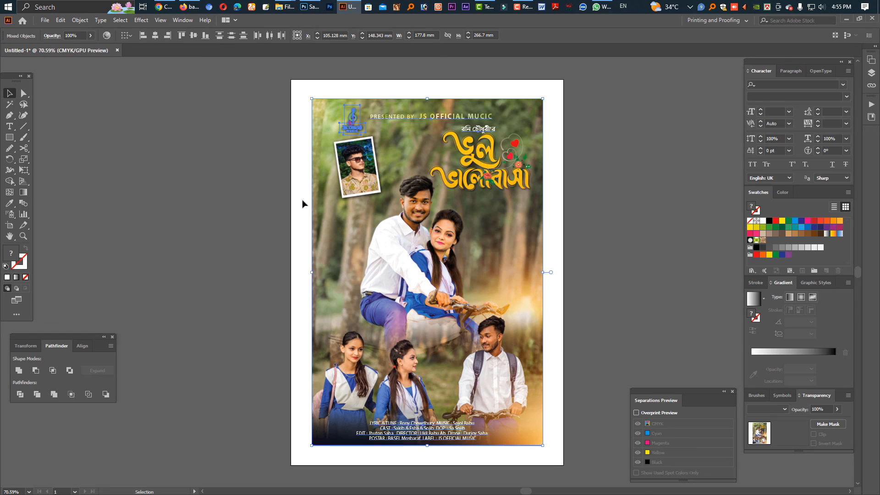
pyautogui.hotkey('ctrl', 'g')
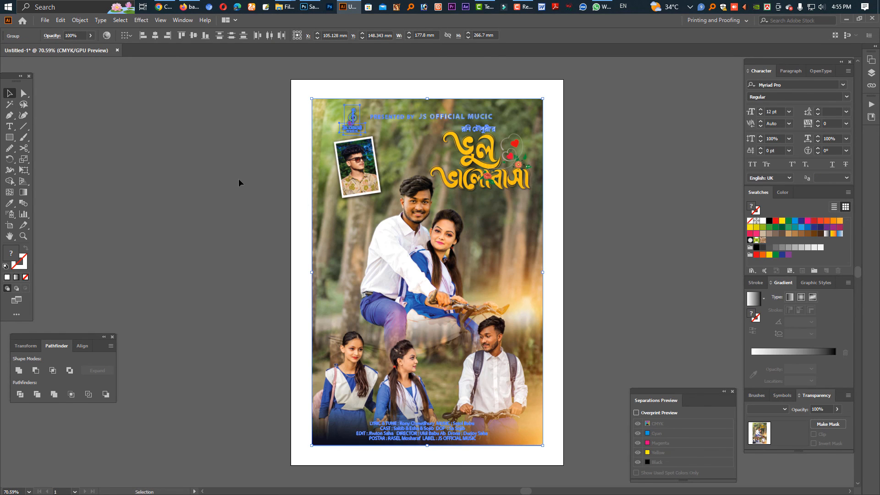
# Step: Export the poster to the Desktop as a JPEG file named Poster Design
pyautogui.click(44, 21)
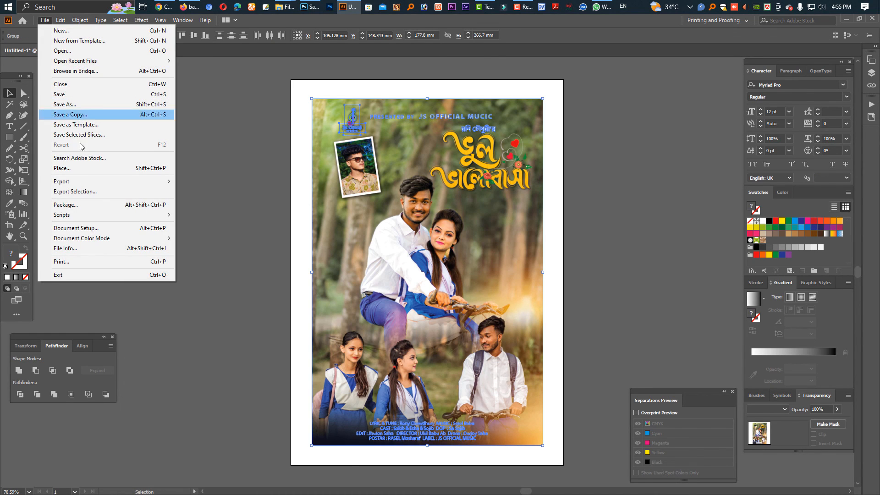
pyautogui.moveTo(99, 181)
pyautogui.click(229, 192)
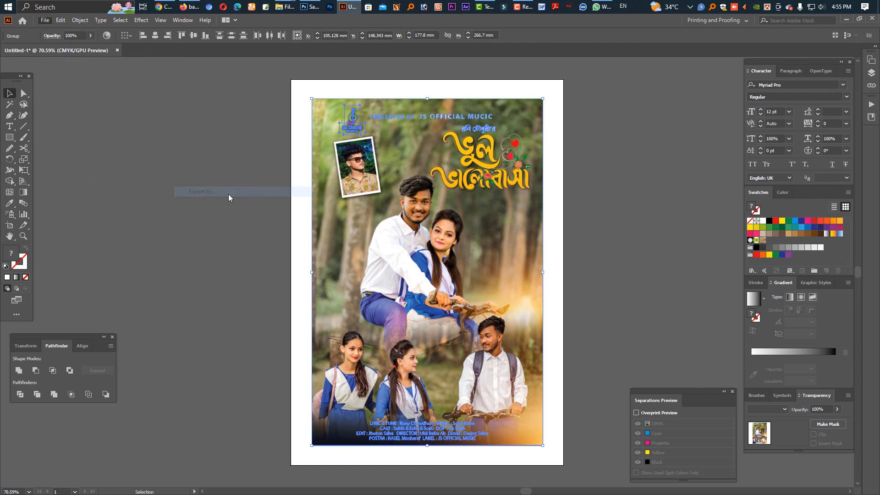
pyautogui.click(57, 86)
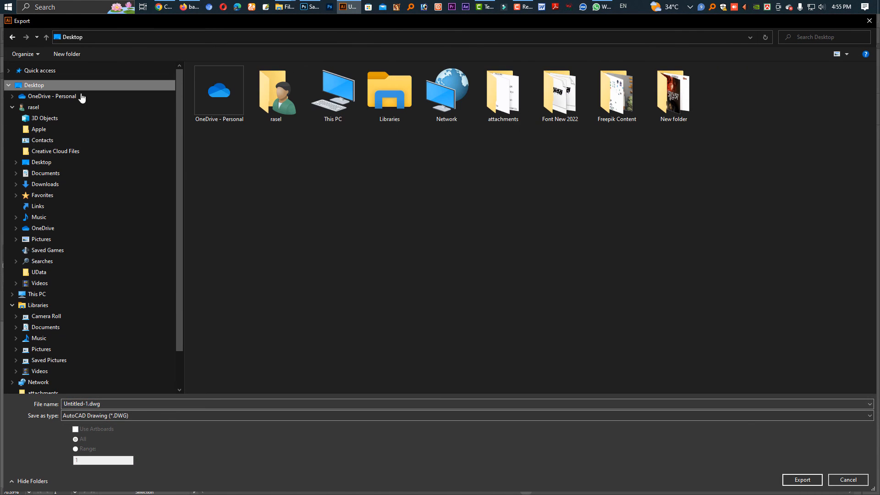
pyautogui.click(127, 417)
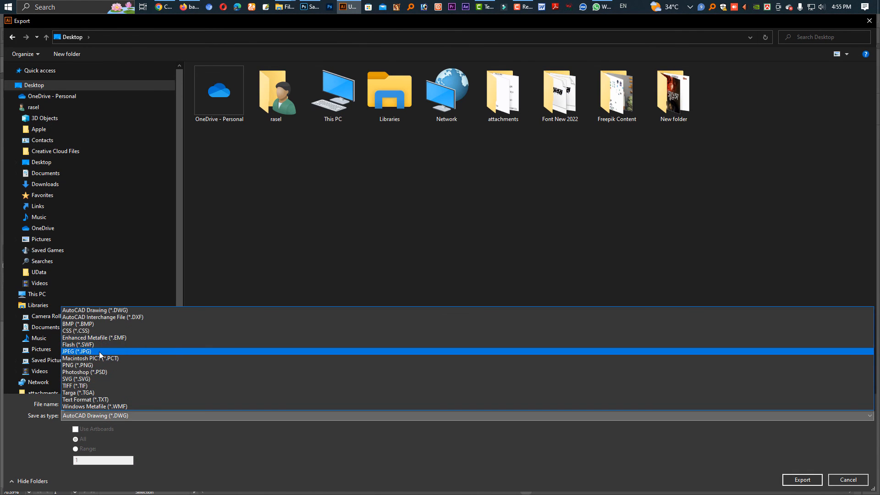
pyautogui.click(100, 352)
pyautogui.doubleClick(97, 400)
pyautogui.write('Poster Design')
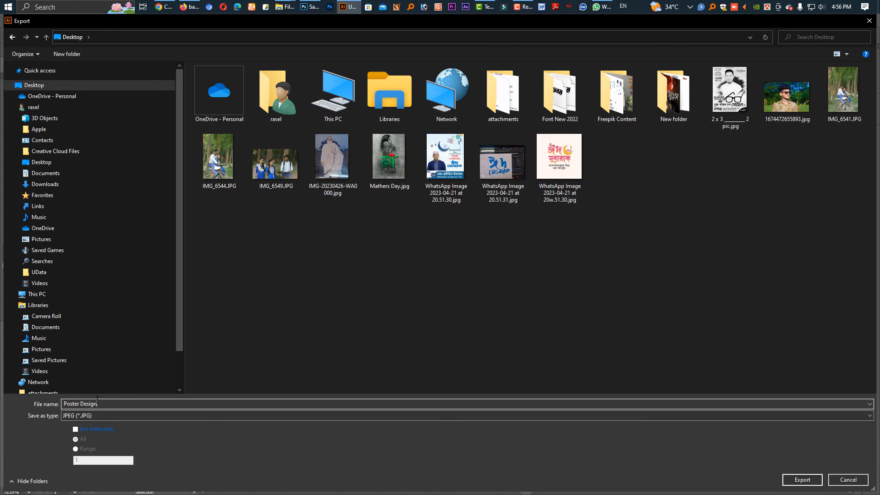
pyautogui.press('Return')
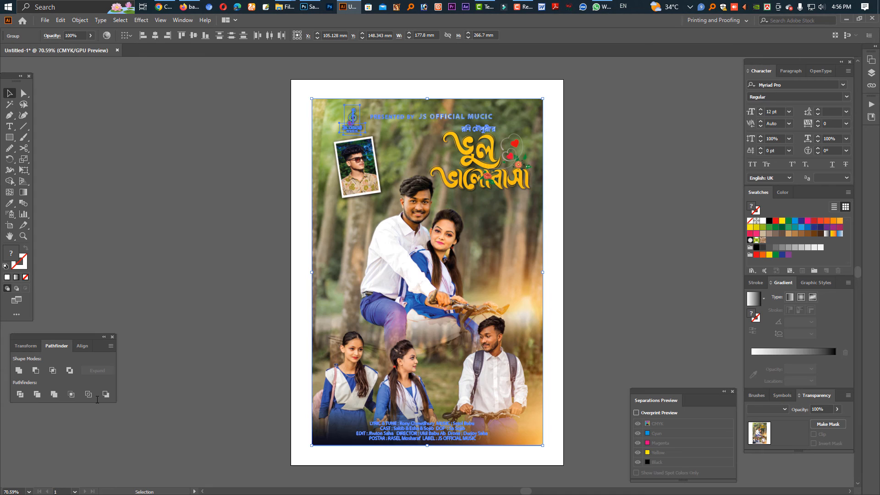
# Step: Set the JPEG export to the RGB color model and High (300 ppi) resolution, and confirm the options
pyautogui.click(412, 232)
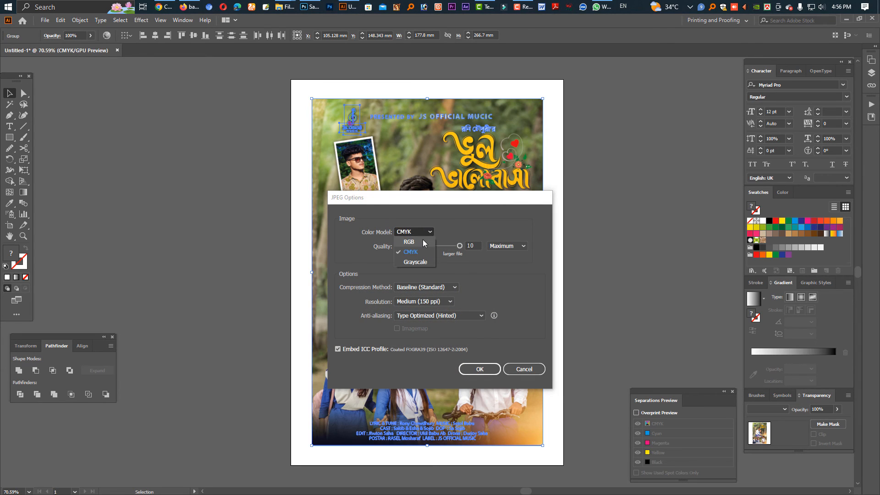
pyautogui.click(420, 243)
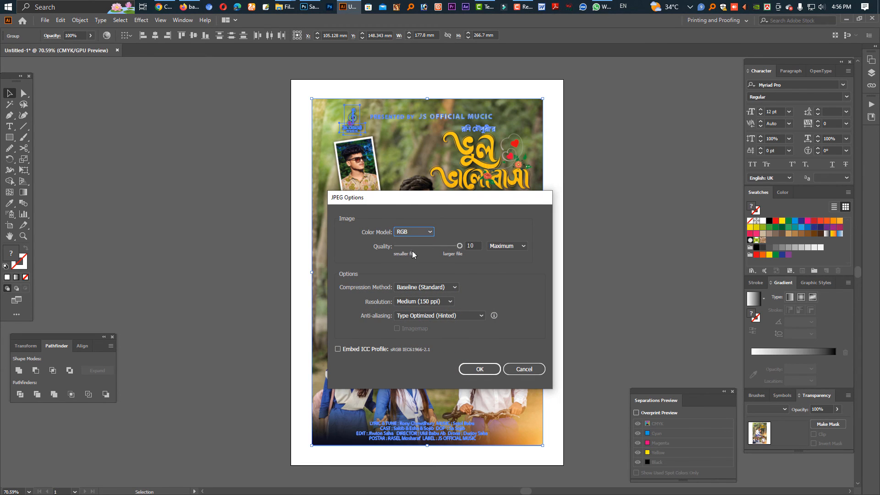
pyautogui.click(449, 302)
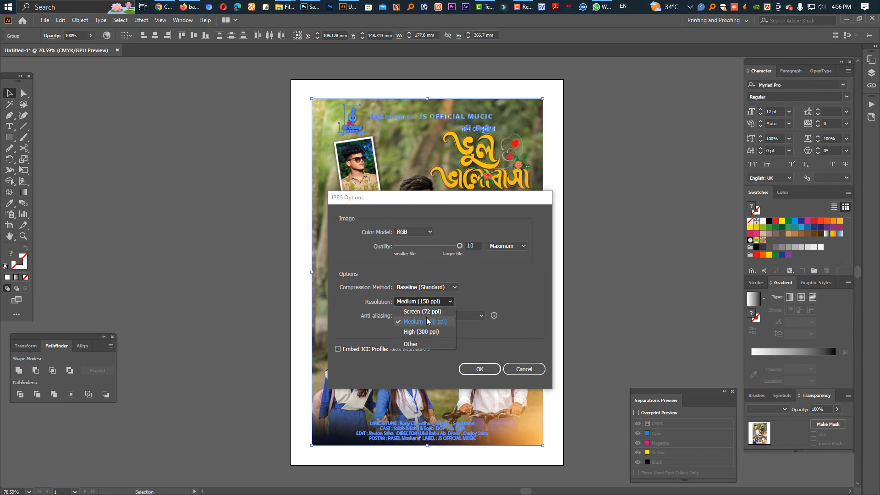
pyautogui.click(429, 335)
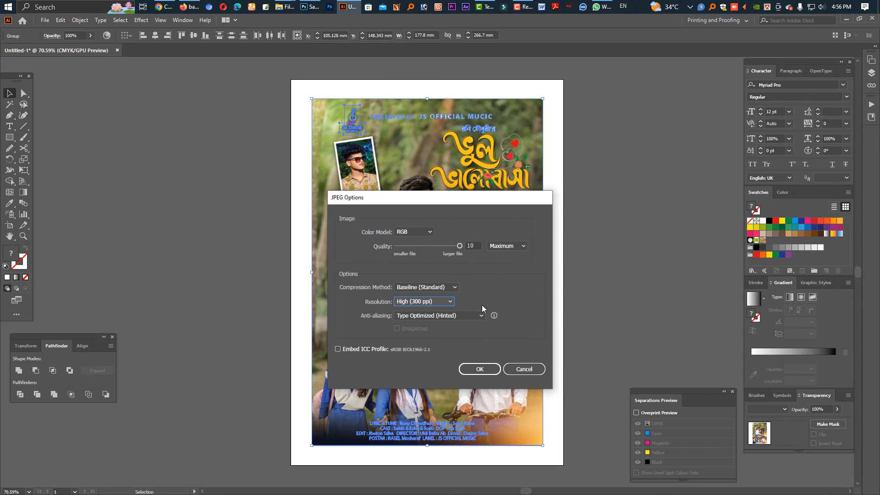
pyautogui.click(480, 369)
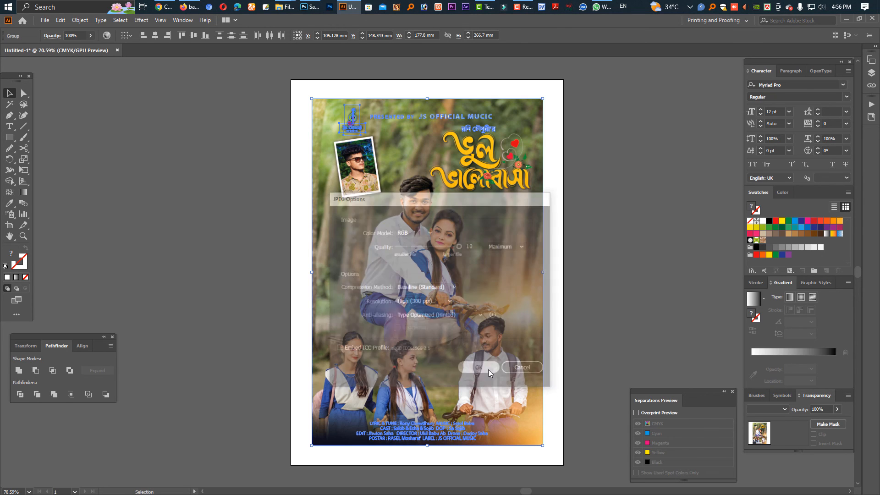
# Step: Switch to the desktop and open the exported Poster Design.jpg in the image viewer
pyautogui.click(616, 253)
pyautogui.press('super+d')
pyautogui.click(298, 408)
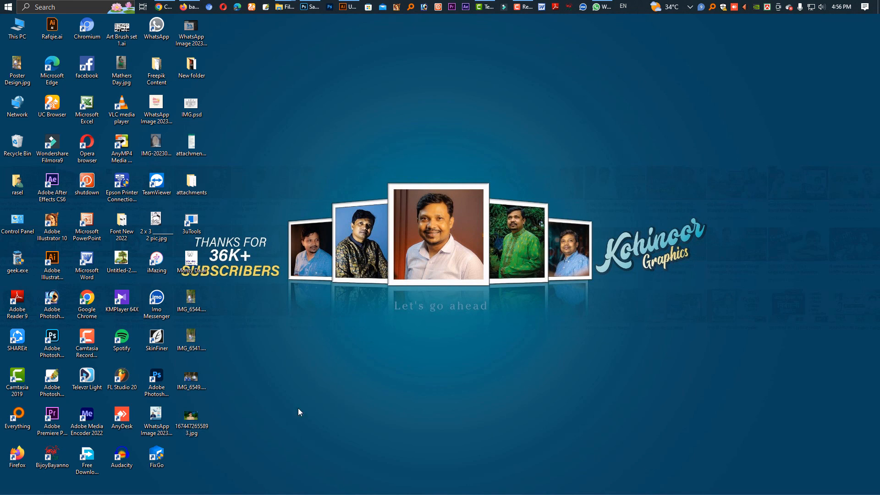
pyautogui.click(17, 76)
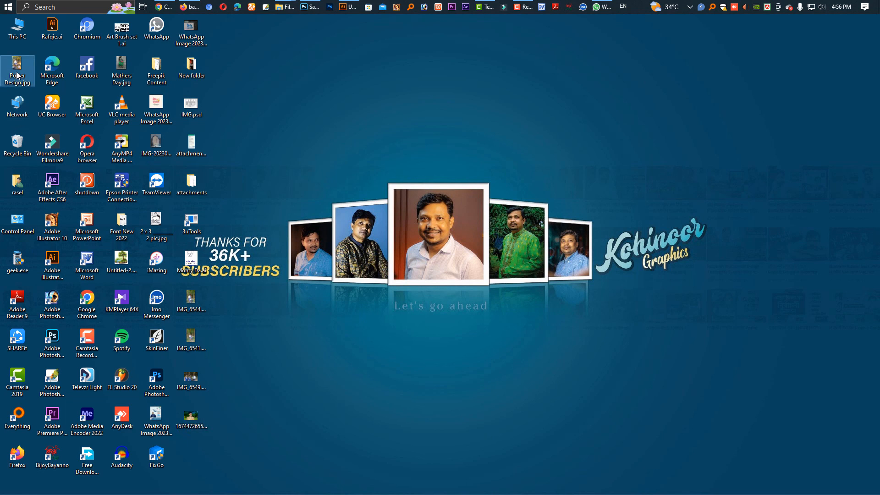
pyautogui.doubleClick(17, 75)
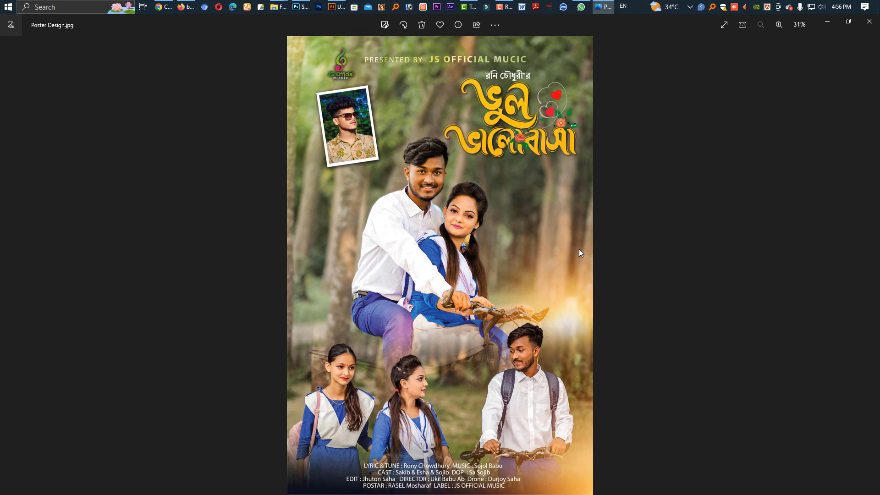
# Step: Examine the exported poster up close, including the couple, the Bengali title, the logo and the presenter line, and at full view
pyautogui.doubleClick(506, 267)
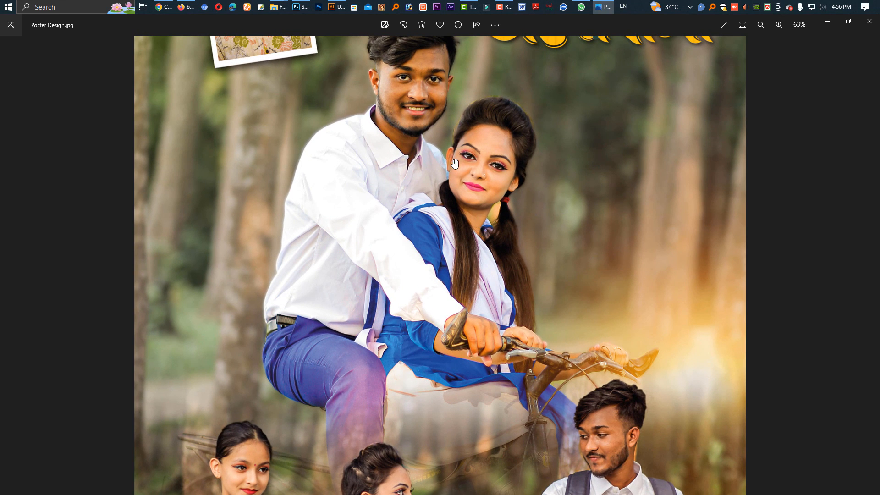
pyautogui.doubleClick(592, 139)
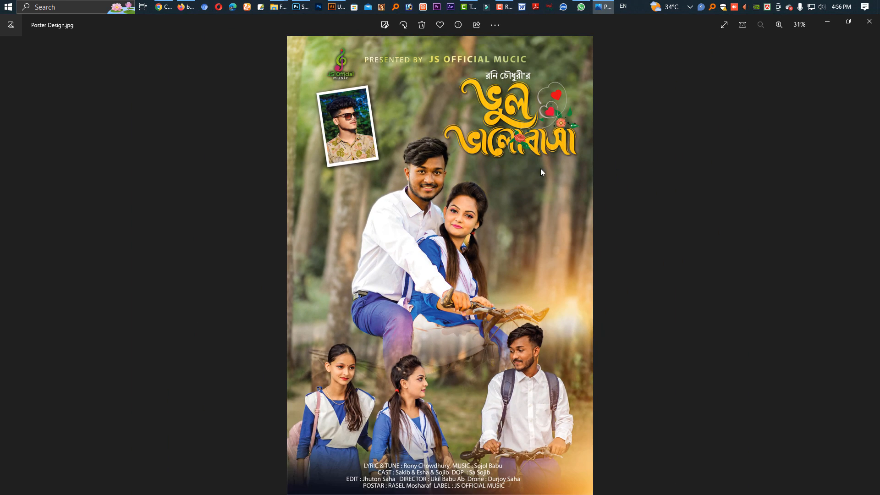
pyautogui.doubleClick(459, 285)
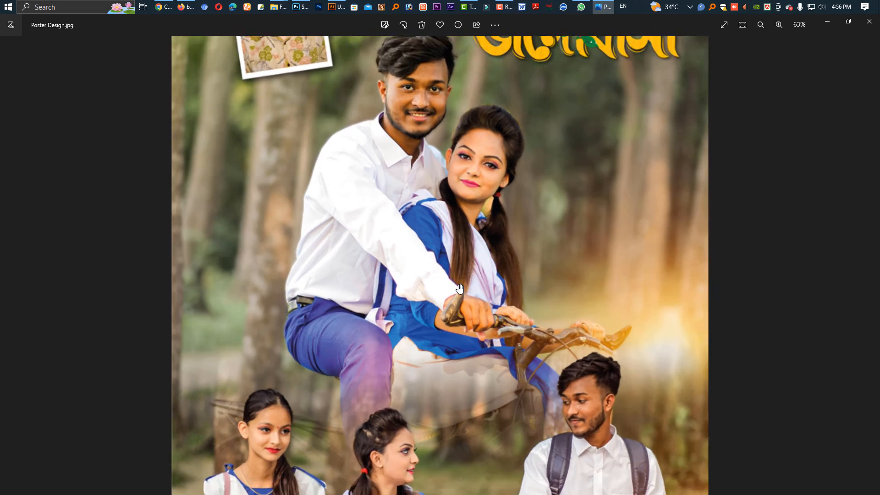
pyautogui.moveTo(501, 202); pyautogui.dragTo(490, 363)
pyautogui.moveTo(468, 221); pyautogui.dragTo(460, 359)
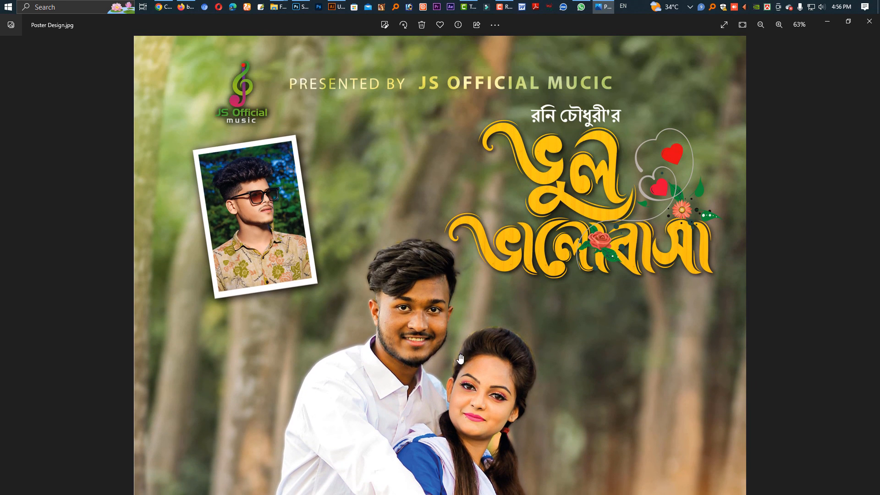
pyautogui.doubleClick(480, 275)
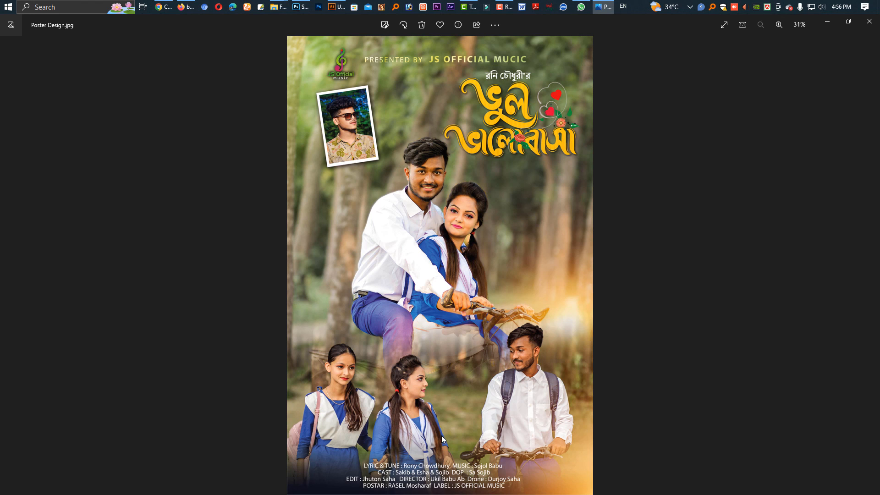
pyautogui.doubleClick(461, 357)
pyautogui.doubleClick(461, 360)
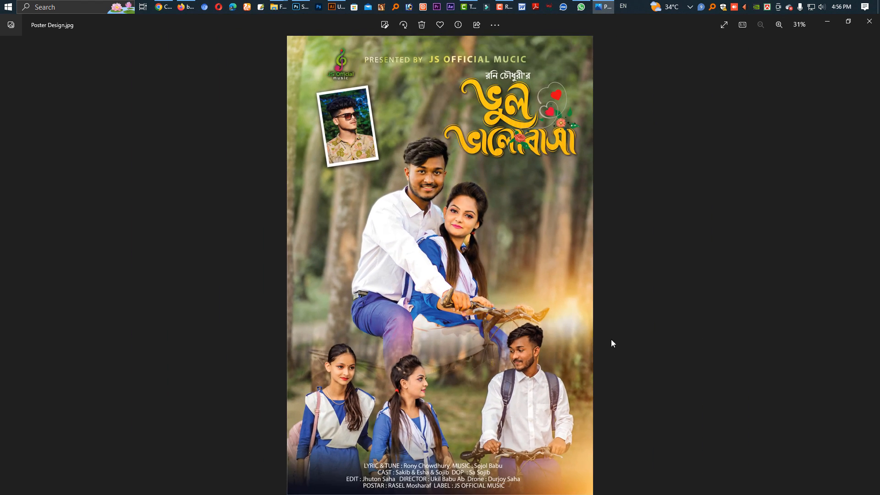